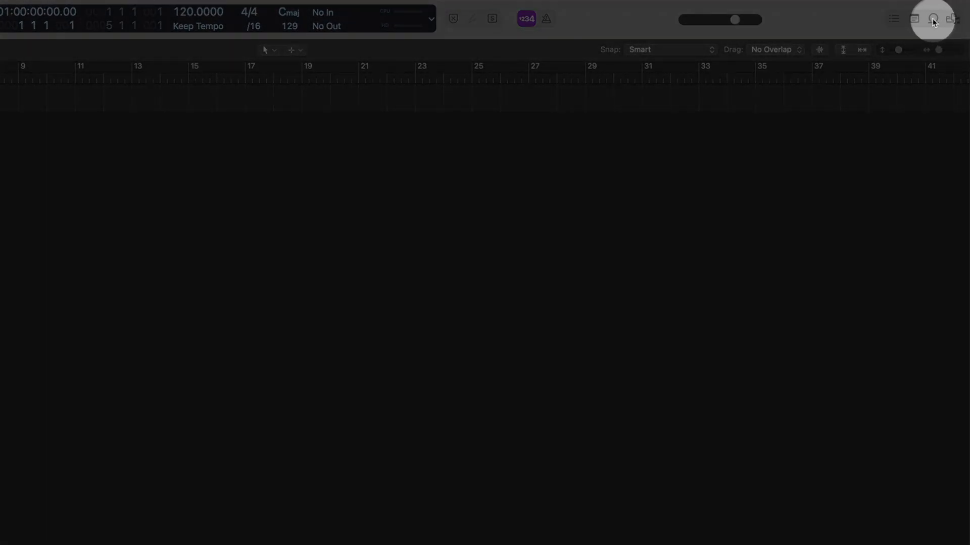
# Show the Apple Loops browser.
pyautogui.click(932, 19)
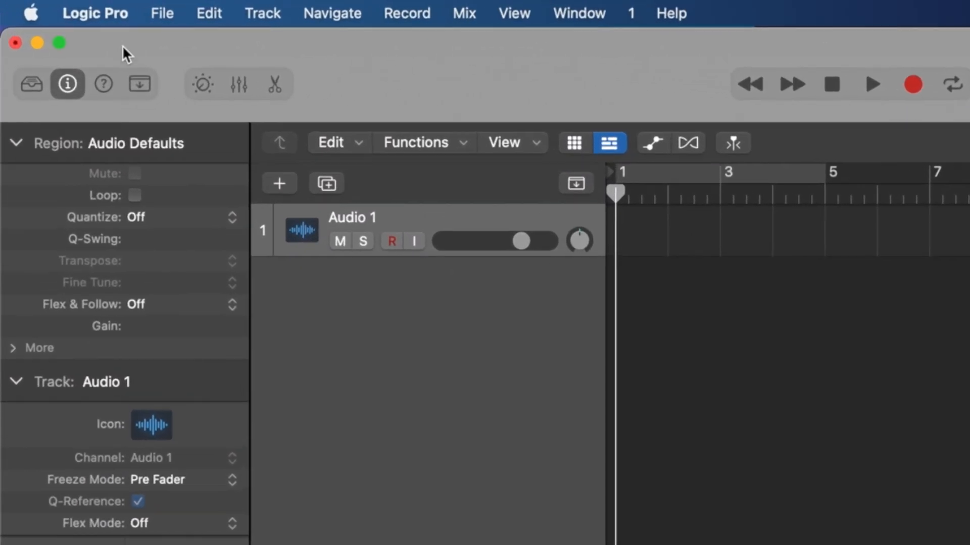
# Look through the additional content packages in the Sound Library Manager and close it without installing anything.
pyautogui.click(119, 14)
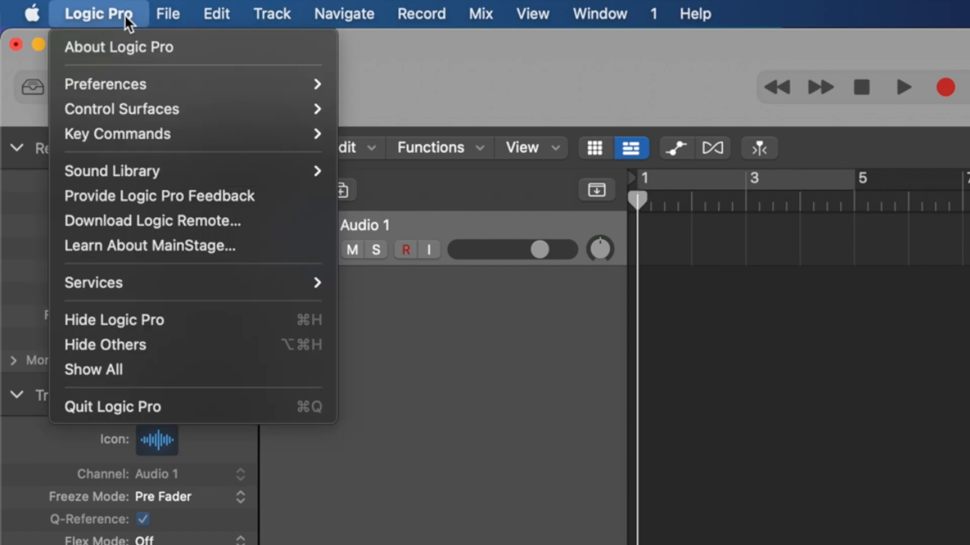
pyautogui.moveTo(153, 177)
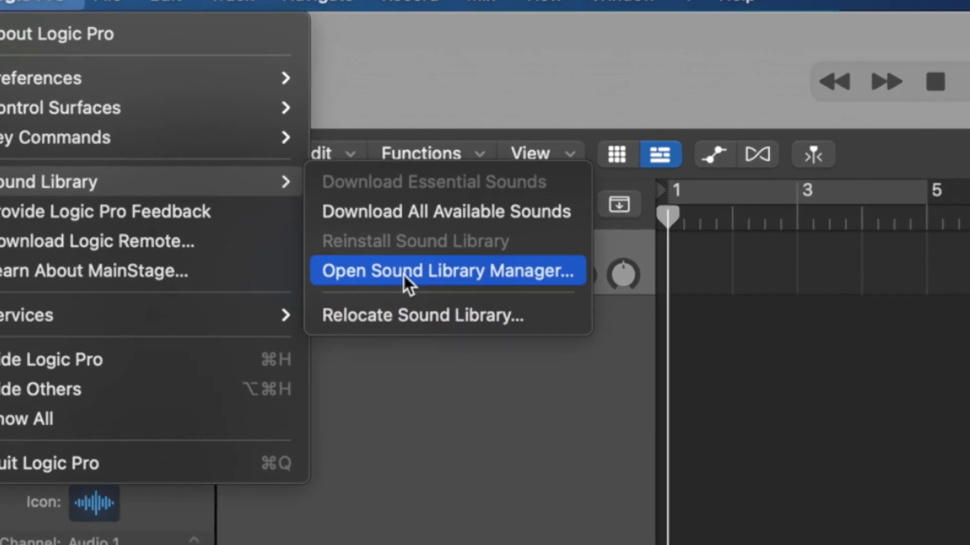
pyautogui.click(416, 247)
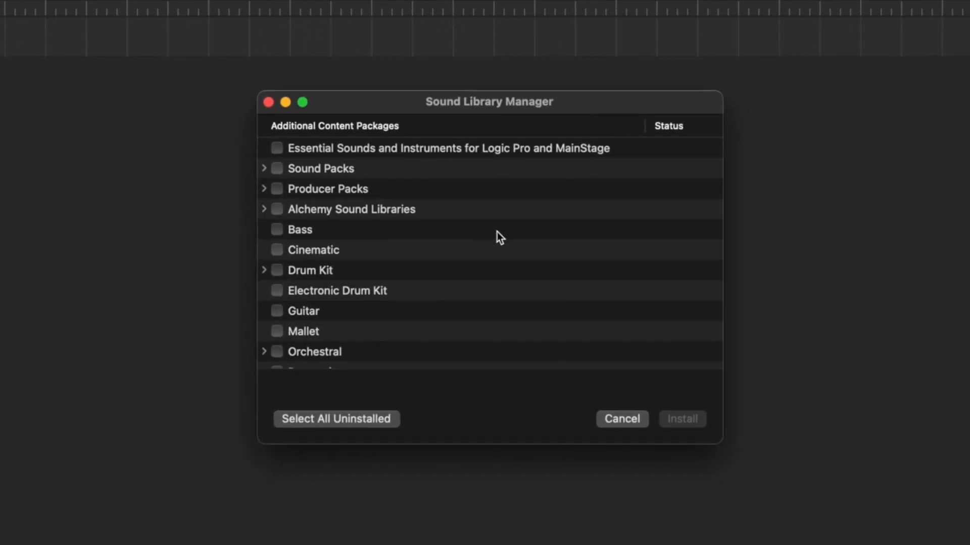
pyautogui.scroll(-5, 497, 232)
pyautogui.scroll(5, 497, 231)
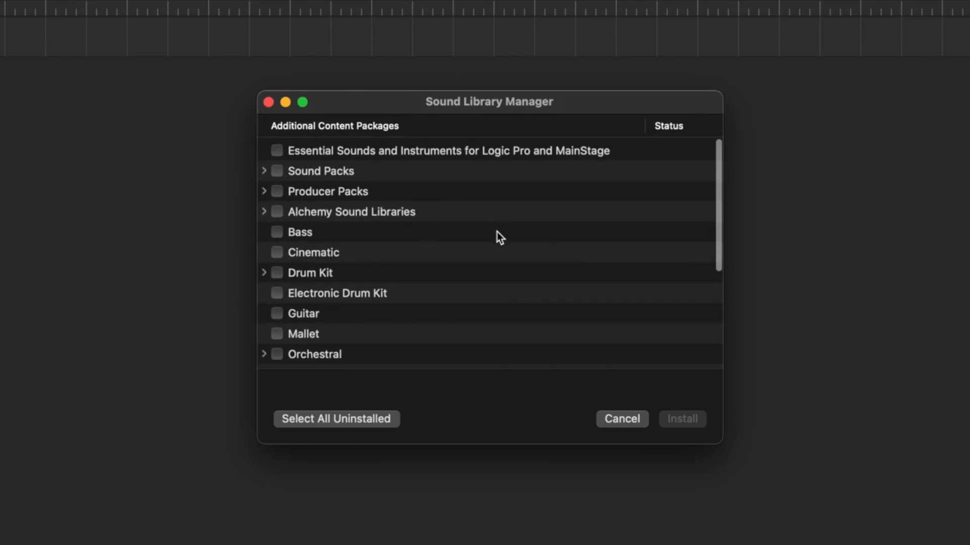
pyautogui.click(622, 420)
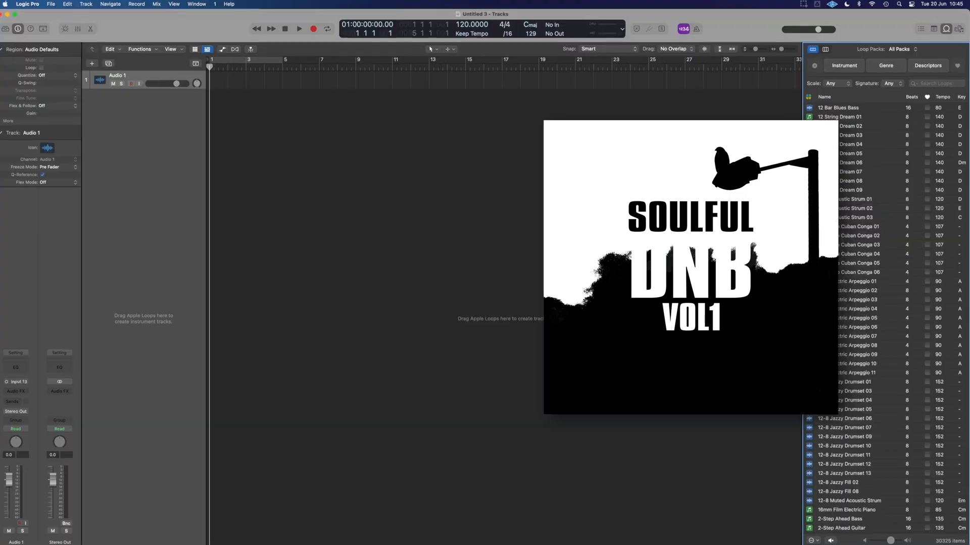
# Filter the Apple Loops to the All Drums instrument, sort them by tempo and find the 85 BPM loops.
pyautogui.click(831, 49)
pyautogui.click(793, 80)
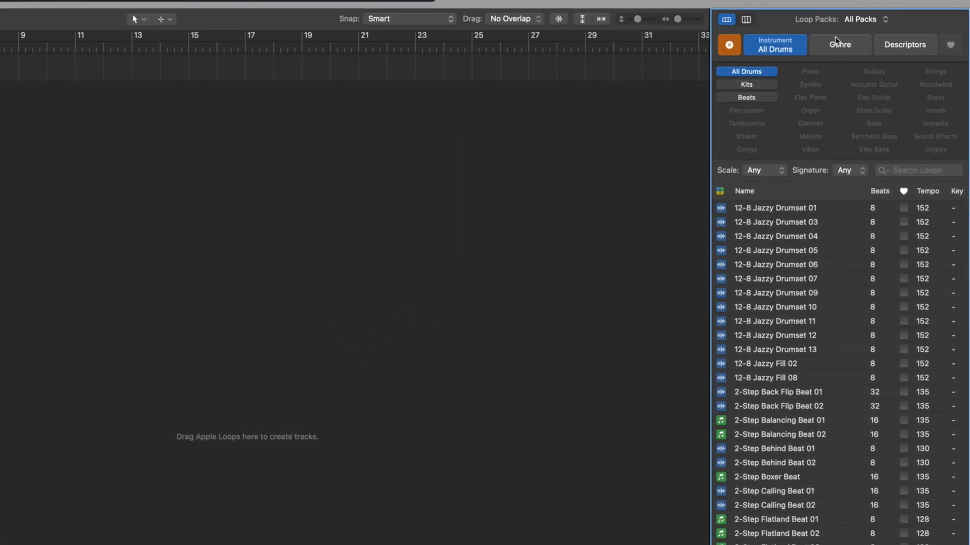
pyautogui.click(932, 192)
pyautogui.scroll(-10, 939, 303)
pyautogui.scroll(-20, 953, 288)
pyautogui.moveTo(964, 434); pyautogui.dragTo(964, 283)
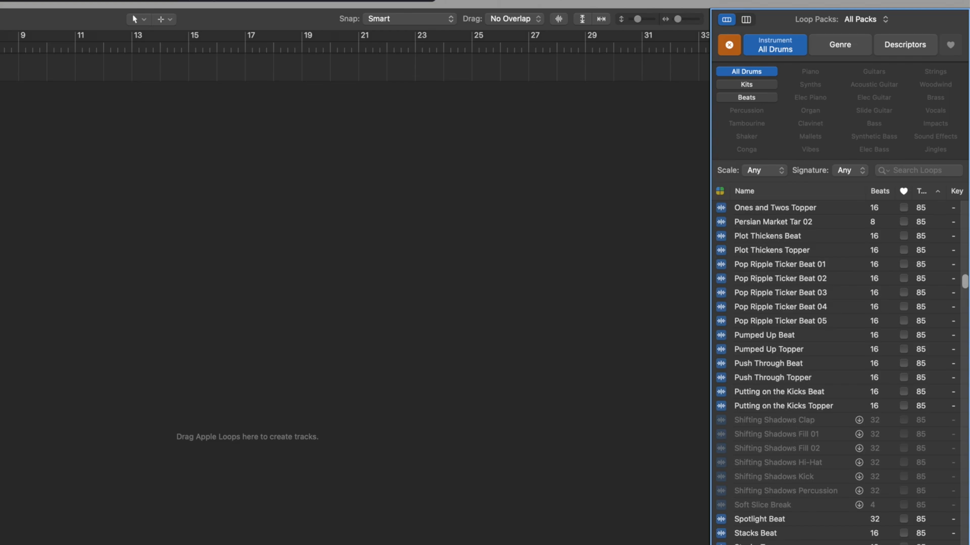
# Audition the Pop Ripple Ticker Beat 05 loop and load it onto a new track using Quick Sampler (Original).
pyautogui.click(774, 345)
pyautogui.click(764, 322)
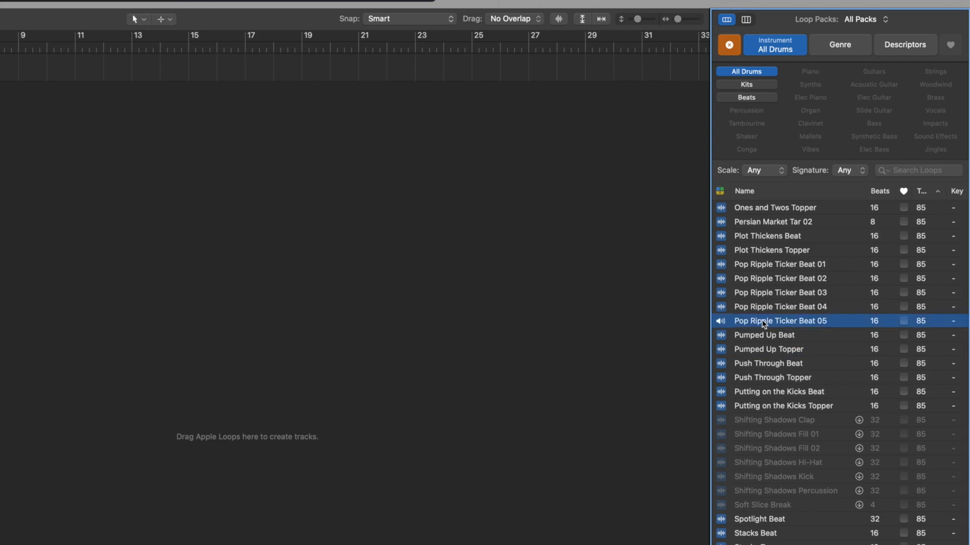
pyautogui.moveTo(764, 324); pyautogui.dragTo(274, 341)
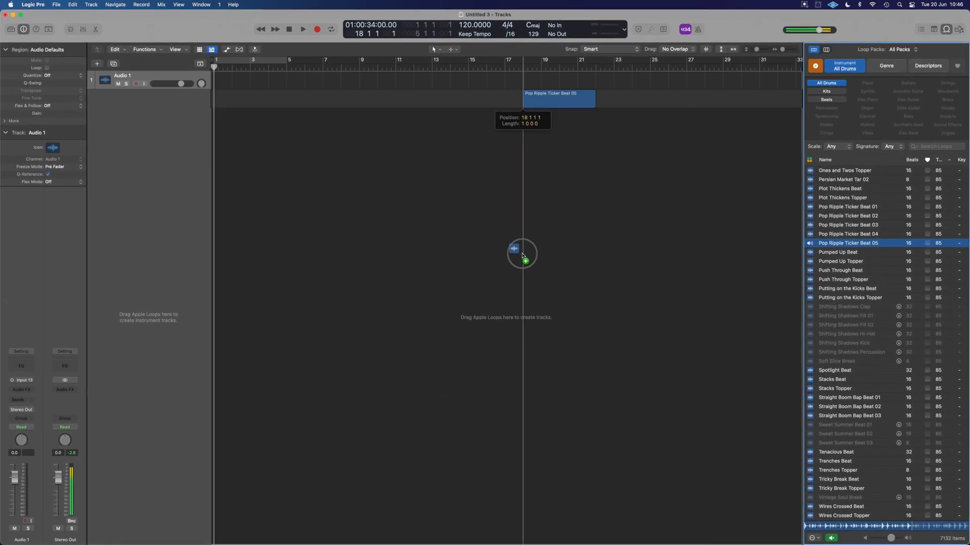
pyautogui.moveTo(522, 254); pyautogui.dragTo(150, 158)
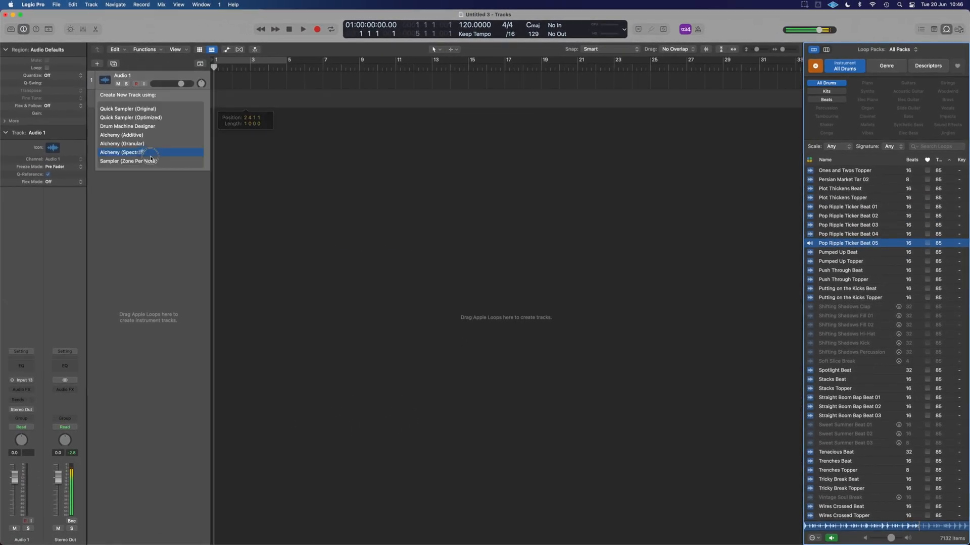
pyautogui.click(133, 111)
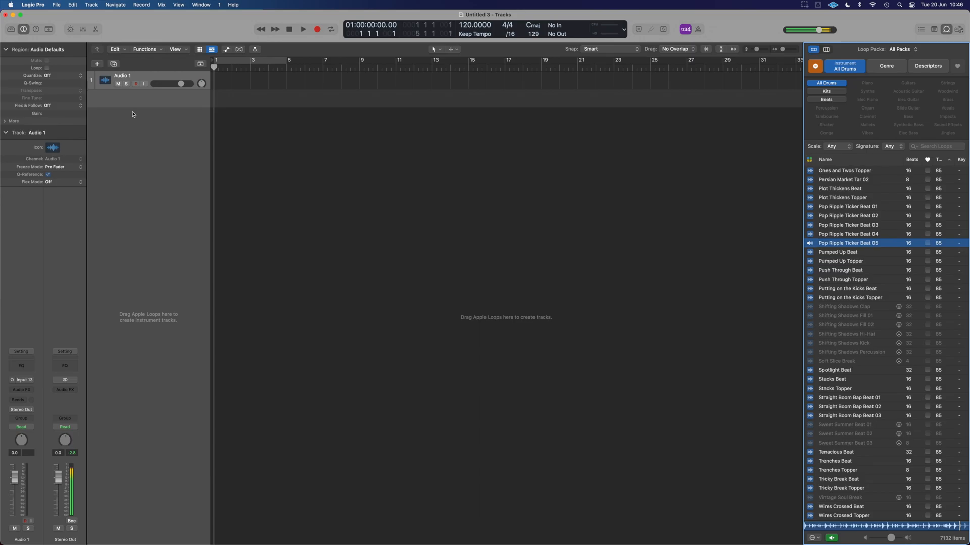
# Find the 85 BPM loop Old School Flex Beat 08, audition it and load it onto its own new Quick Sampler track.
pyautogui.scroll(2, 835, 204)
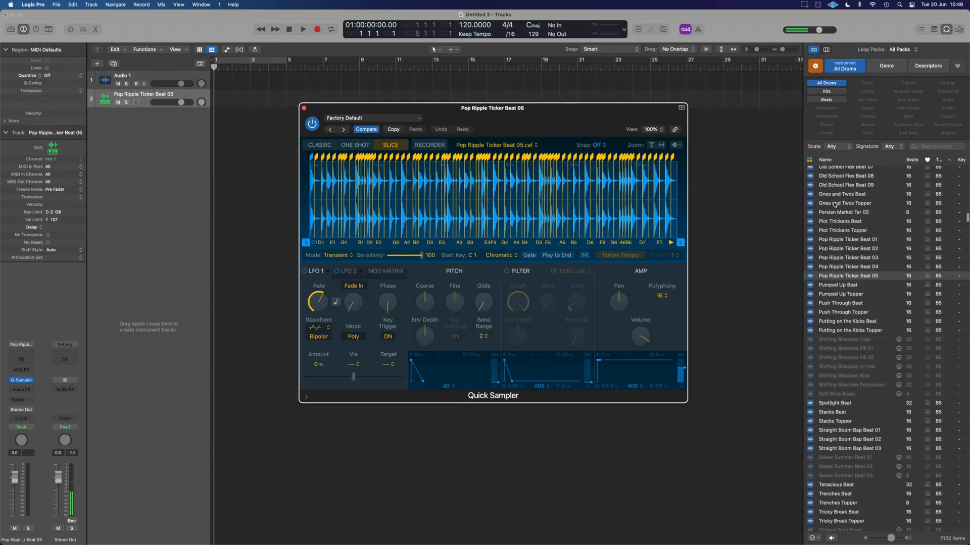
pyautogui.click(834, 205)
pyautogui.scroll(4, 834, 205)
pyautogui.click(826, 237)
pyautogui.moveTo(847, 239); pyautogui.dragTo(469, 215)
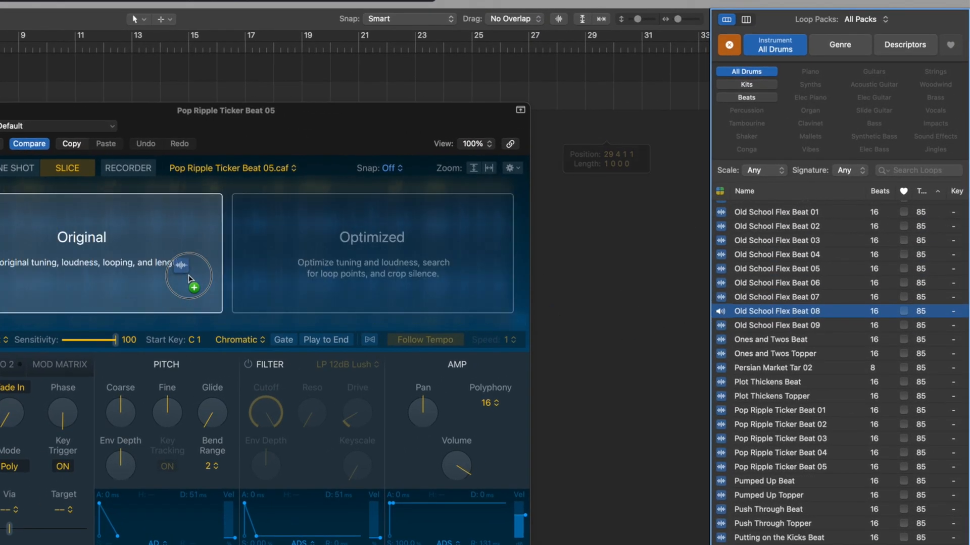
pyautogui.moveTo(191, 274); pyautogui.dragTo(191, 275)
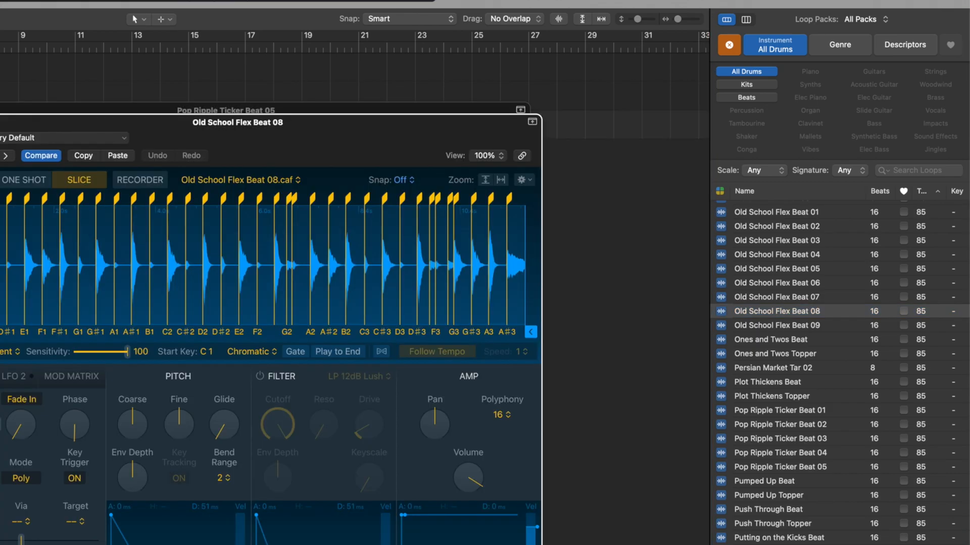
# Audition the 152 BPM loop 12-8 Jazzy Drumset 11 and load it onto a third Quick Sampler track.
pyautogui.scroll(-10, 786, 427)
pyautogui.click(780, 411)
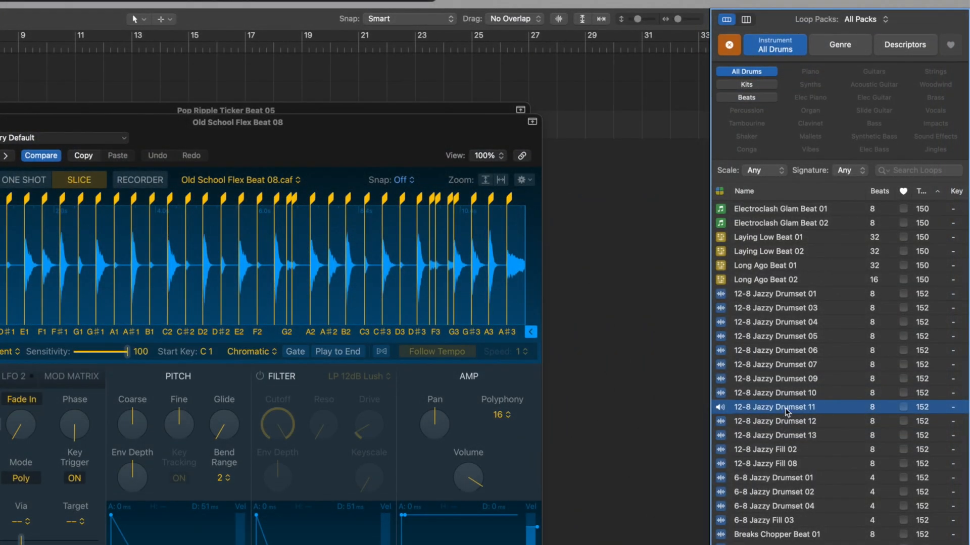
pyautogui.moveTo(511, 385); pyautogui.dragTo(1, 313)
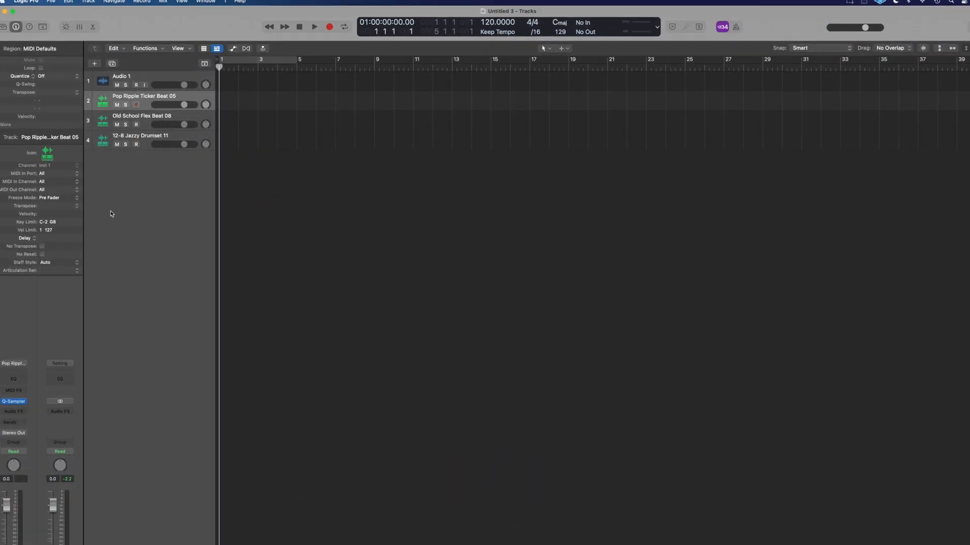
# Turn on the cycle range over bars 1 to 5 and set the project tempo to 174 BPM.
pyautogui.click(260, 61)
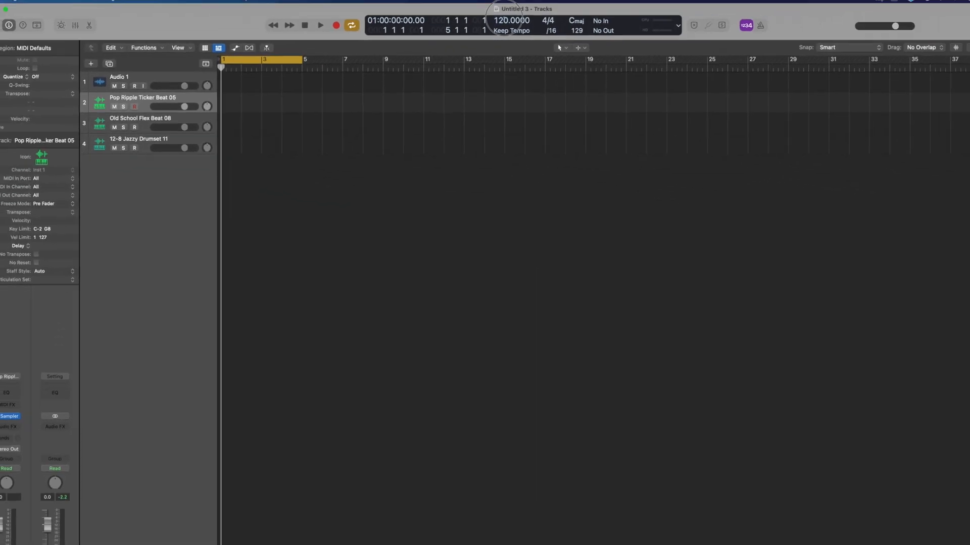
pyautogui.doubleClick(511, 19)
pyautogui.write('174')
pyautogui.press('Return')
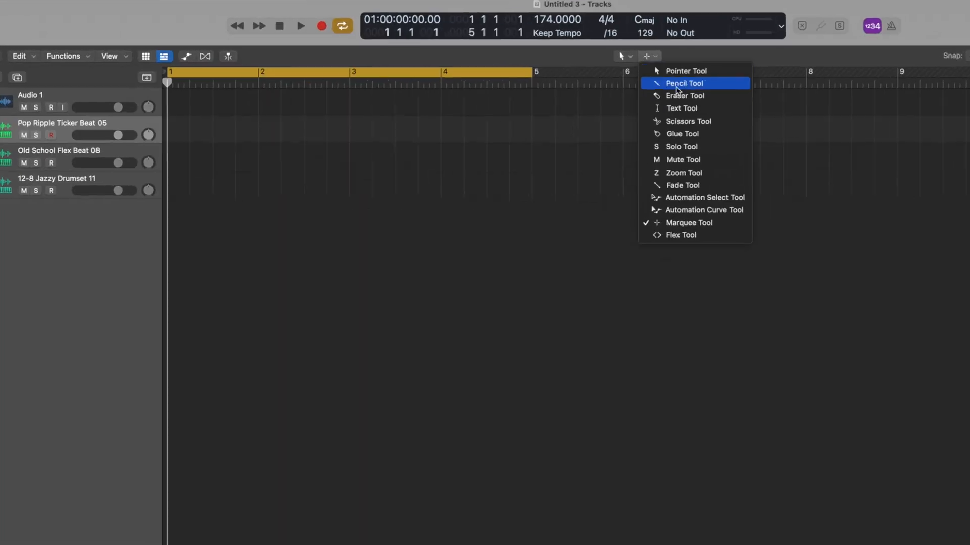
# Draw a four-bar MIDI region with the Pencil Tool on the Pop Ripple Ticker Beat 05 track and open it in the Piano Roll.
pyautogui.click(834, 101)
pyautogui.click(106, 190)
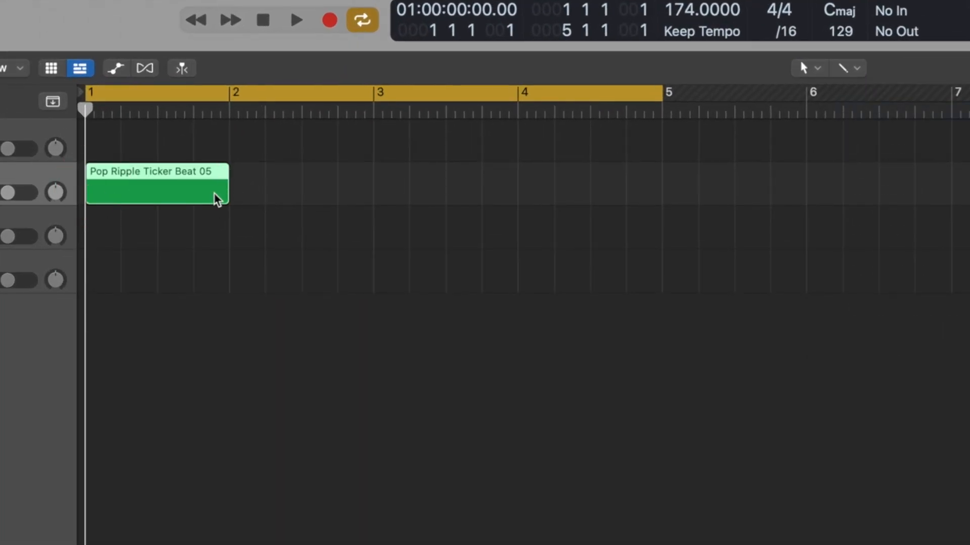
pyautogui.moveTo(223, 200); pyautogui.dragTo(659, 200)
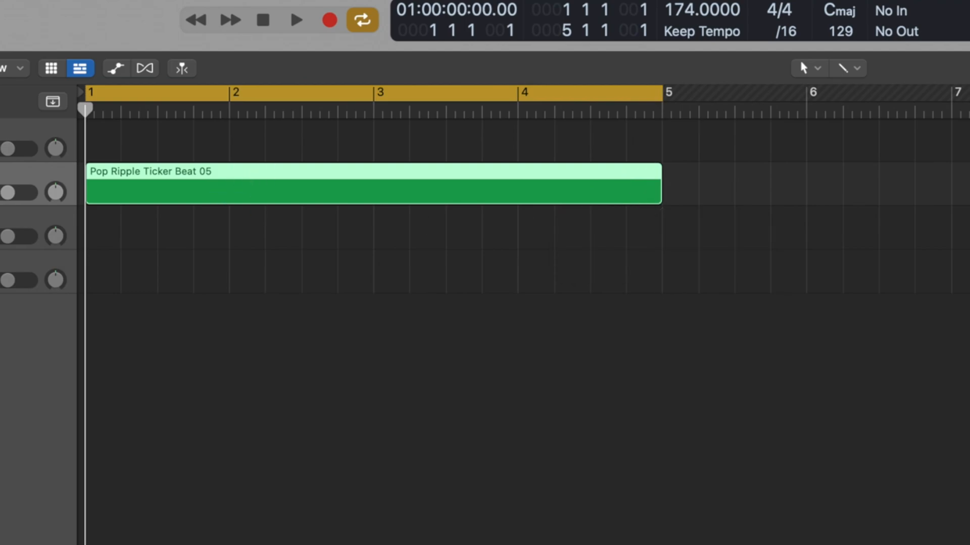
pyautogui.press('p')
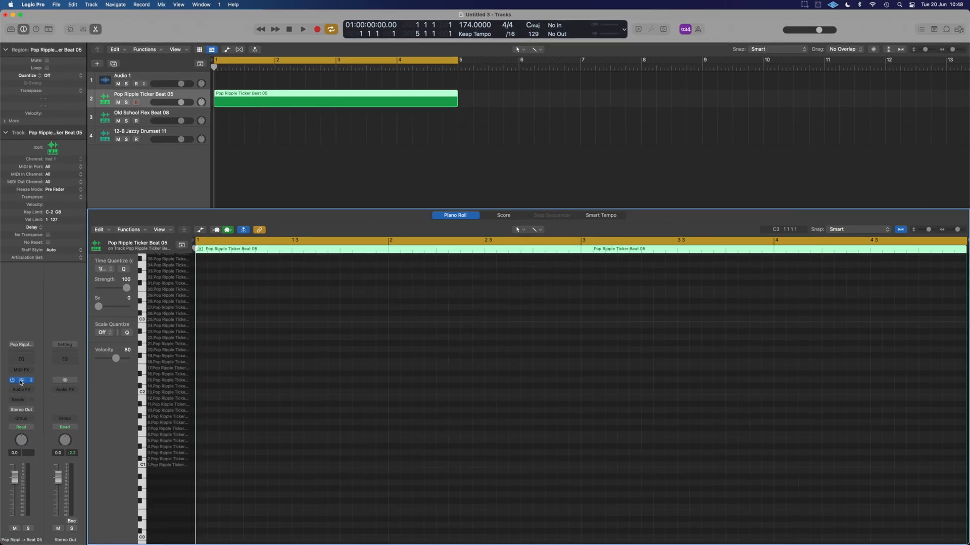
# Turn on Flex with Follow Tempo in the Pop Ripple Ticker Beat 05 track's Quick Sampler.
pyautogui.click(21, 381)
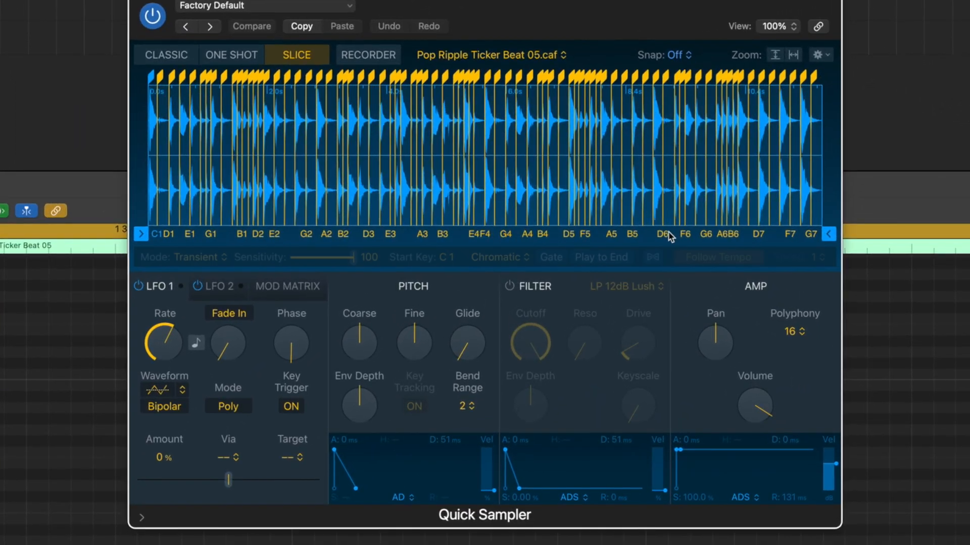
pyautogui.moveTo(669, 237)
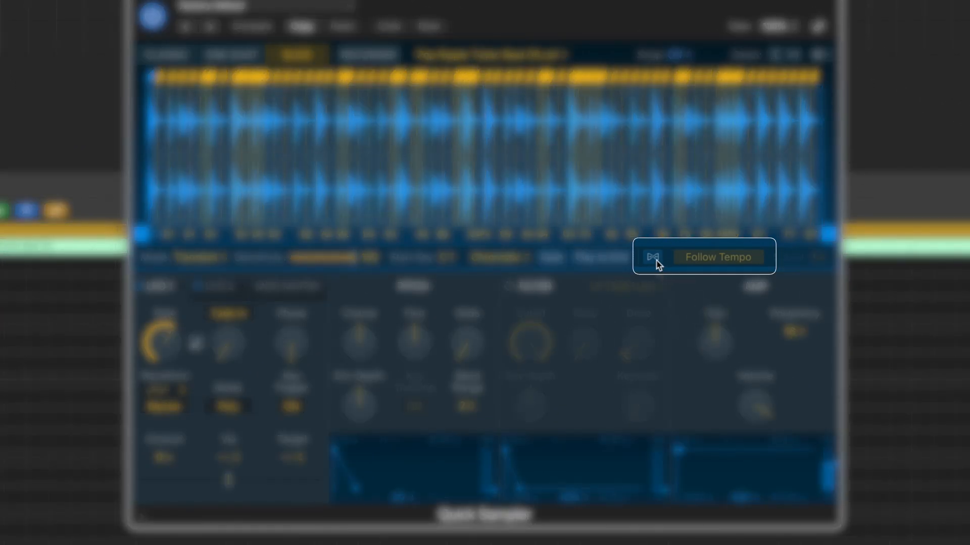
pyautogui.click(658, 261)
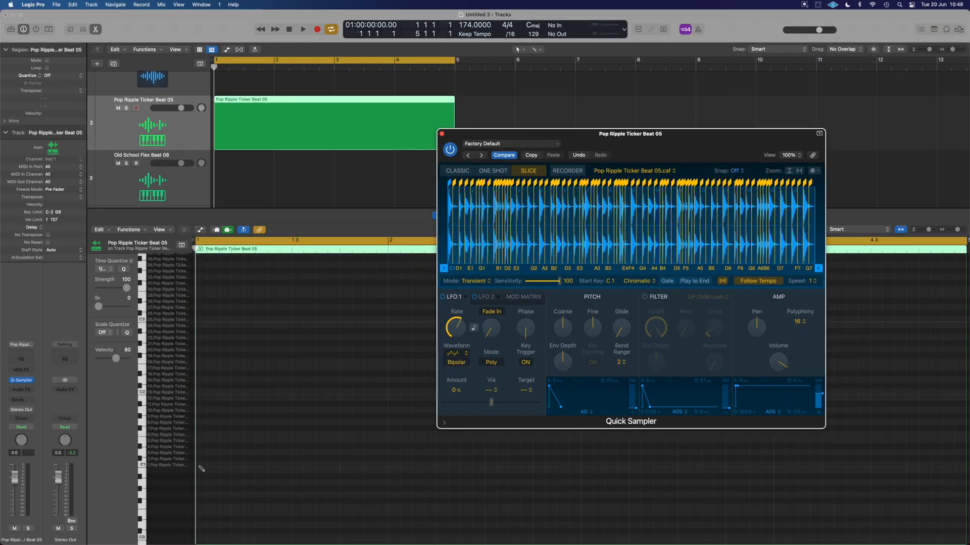
# Draw a note for the first slice, C1, at the start of the region.
pyautogui.click(201, 465)
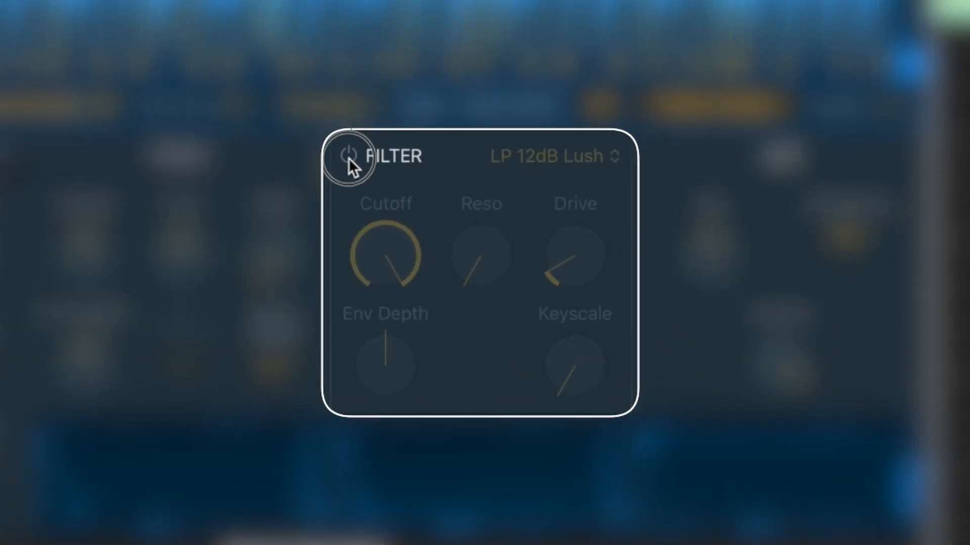
# Turn on Quick Sampler's filter, set its type to HP 24dB Edgy and lower the cutoff.
pyautogui.click(645, 296)
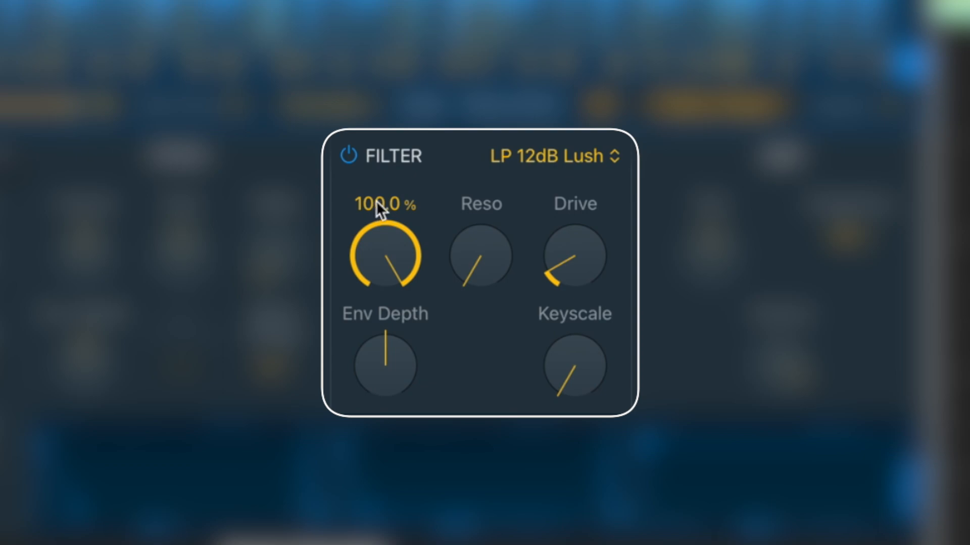
pyautogui.click(554, 156)
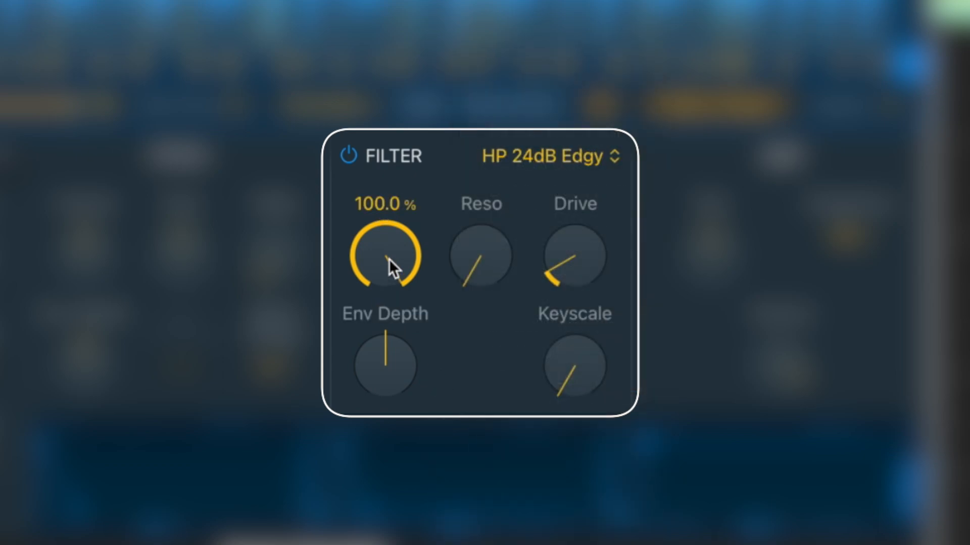
pyautogui.moveTo(389, 259); pyautogui.dragTo(389, 298)
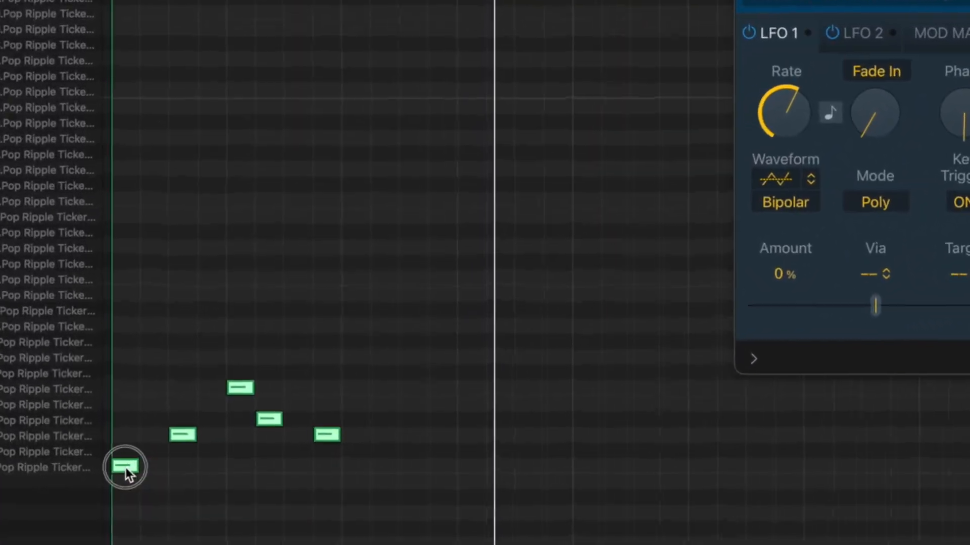
# Copy the five-note pattern to the second half of bar 1 starting on G1, and duplicate the full bar of notes into bar 2.
pyautogui.moveTo(126, 468); pyautogui.dragTo(362, 347)
pyautogui.press('space')
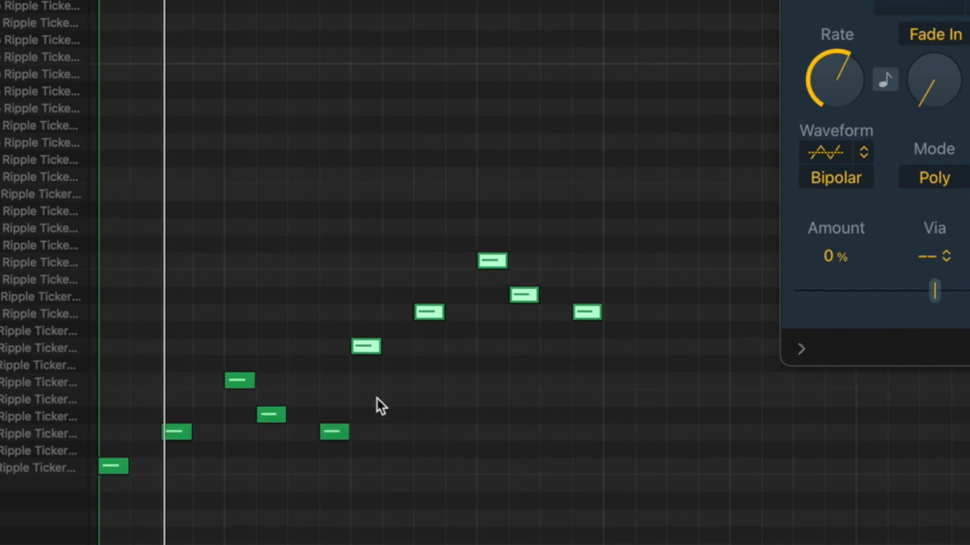
pyautogui.moveTo(458, 483); pyautogui.dragTo(98, 212)
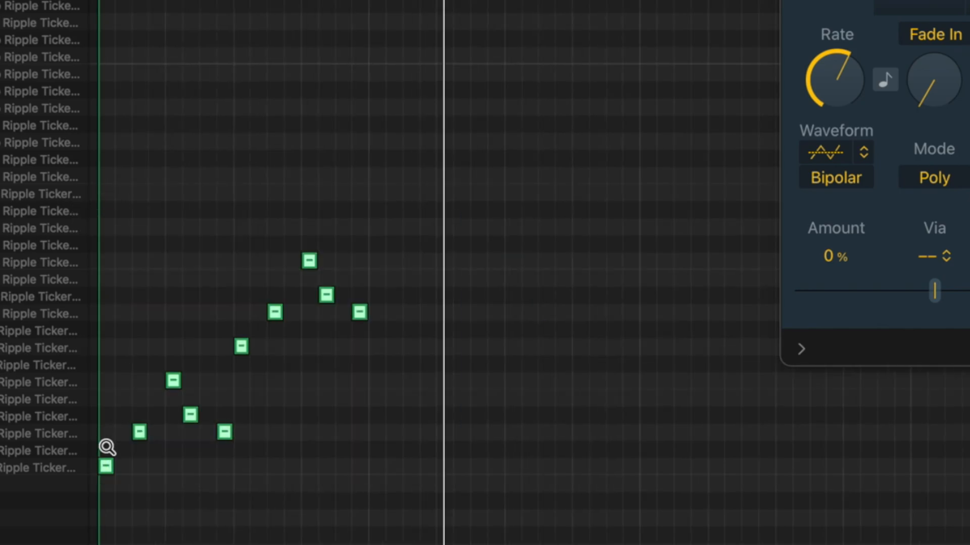
pyautogui.moveTo(111, 473); pyautogui.dragTo(382, 474)
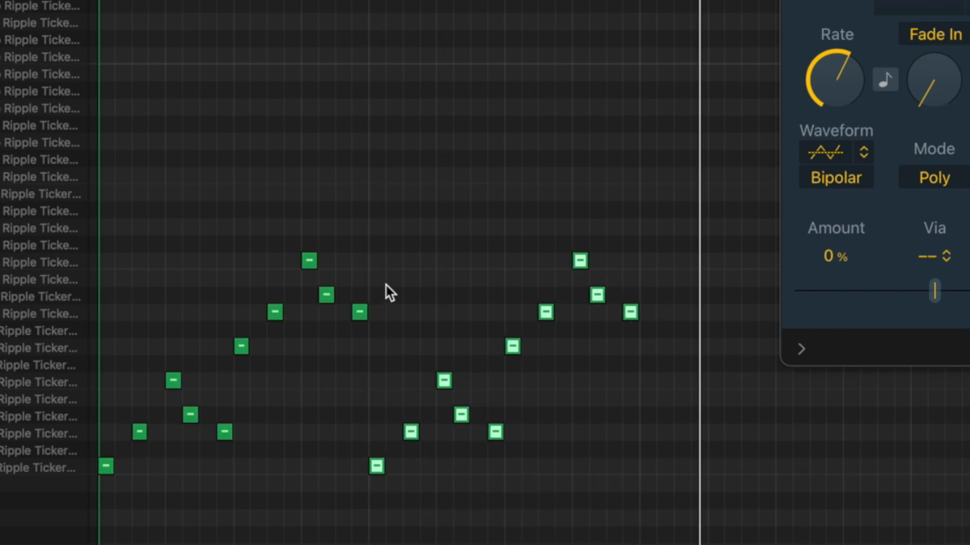
# Raise the G1 note in both bars by one semitone, audition the pattern and hide the Quick Sampler window.
pyautogui.click(239, 347)
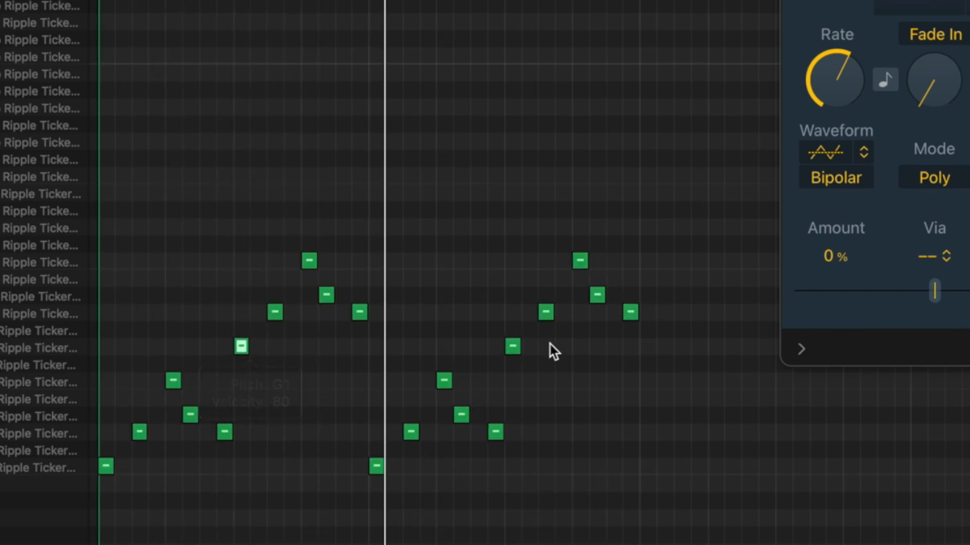
pyautogui.moveTo(237, 350); pyautogui.dragTo(238, 333)
pyautogui.press('space')
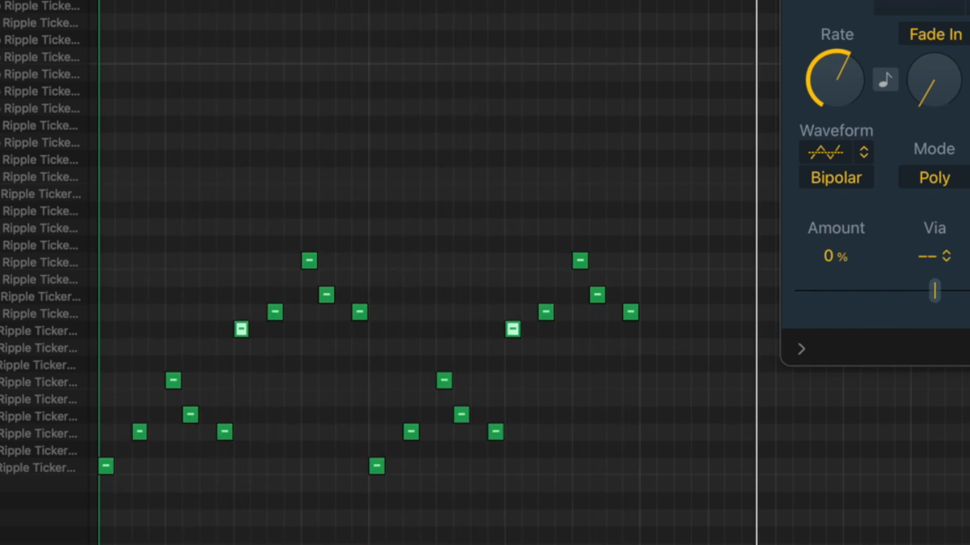
pyautogui.press('v')
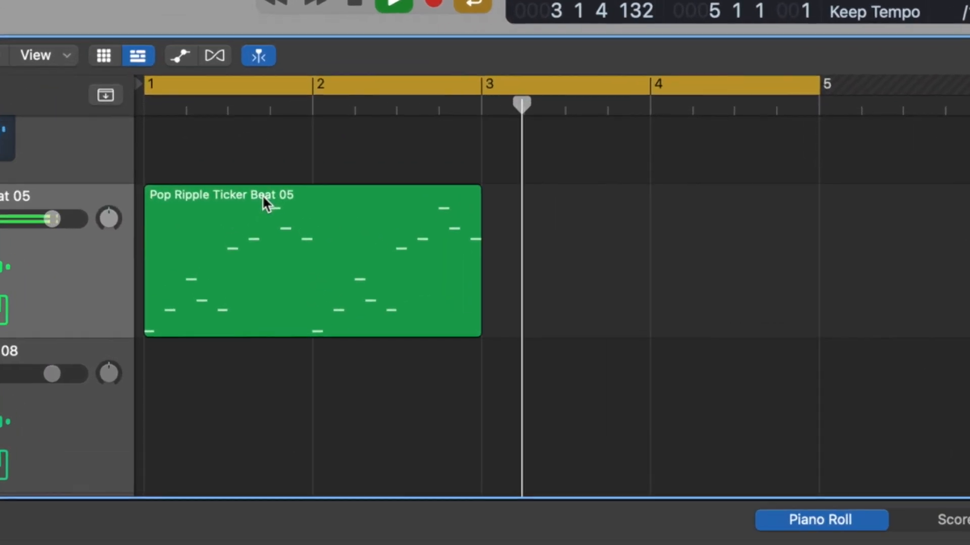
# Copy the two-bar Pop Ripple Ticker Beat 05 region to bar 3 and glue both into one four-bar region.
pyautogui.click(282, 195)
pyautogui.moveTo(283, 196); pyautogui.dragTo(560, 208)
pyautogui.moveTo(865, 242)
pyautogui.mouseDown()
pyautogui.moveTo(839, 254)
pyautogui.moveTo(402, 254)
pyautogui.mouseUp()
pyautogui.press('t')
pyautogui.press('g')
pyautogui.click(403, 256)
pyautogui.press('t')
pyautogui.press('t')
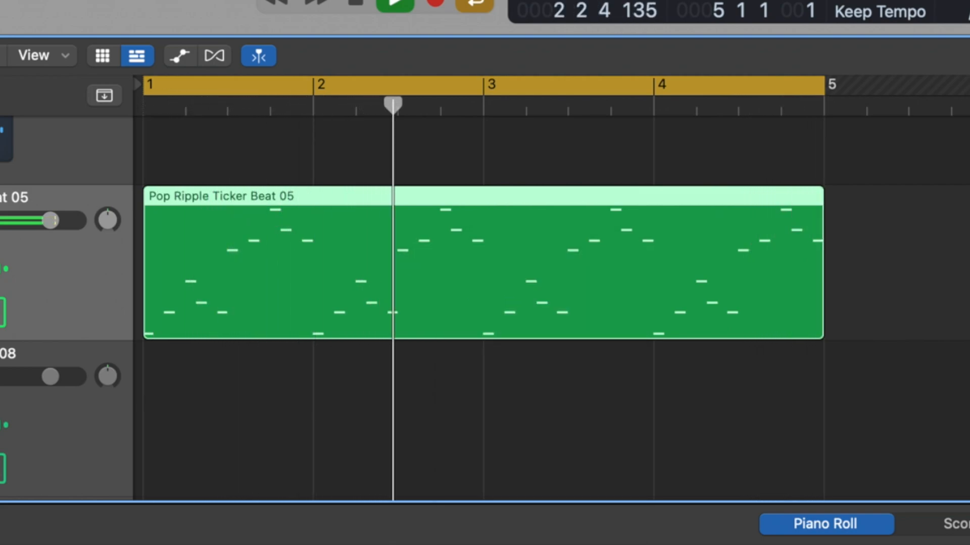
pyautogui.scroll(3, 291, 491)
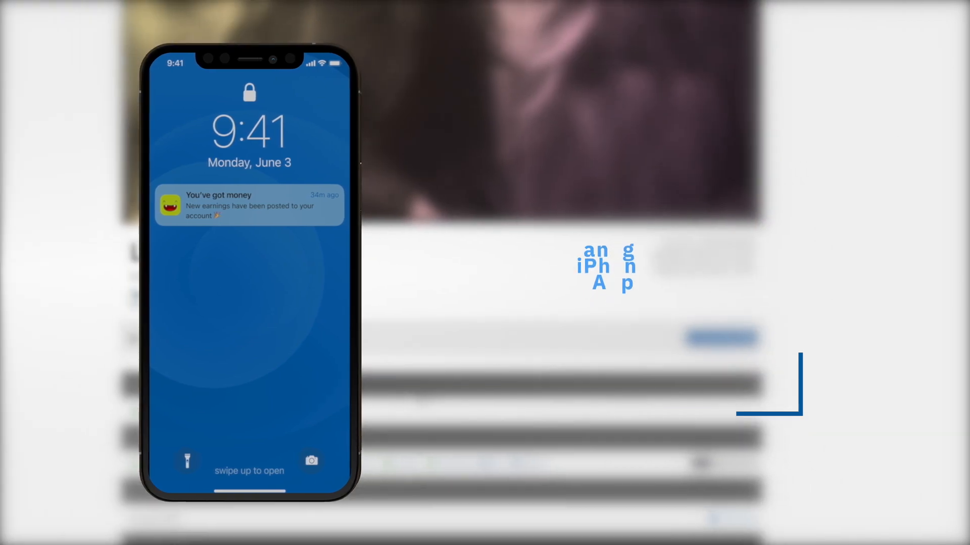
pyautogui.scroll(-7, 454, 372)
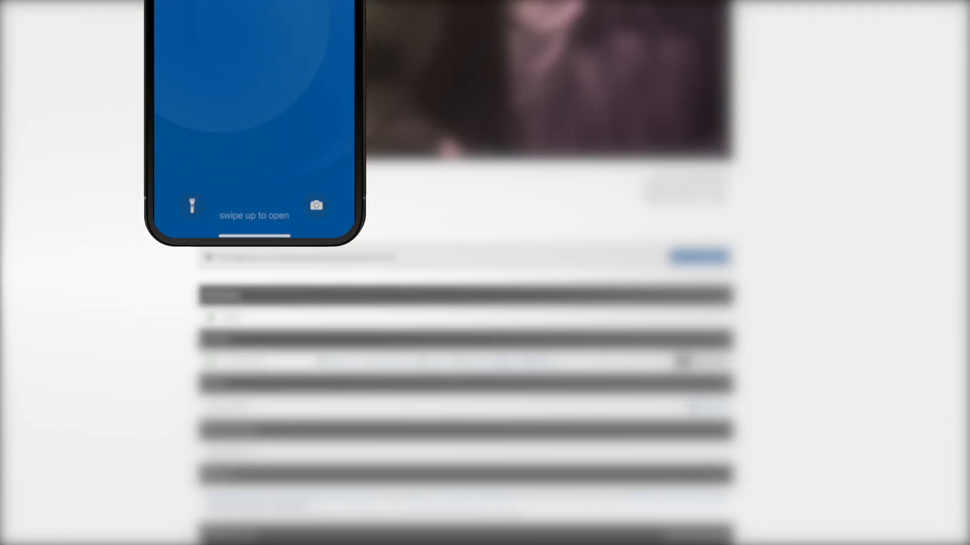
pyautogui.scroll(3, 454, 373)
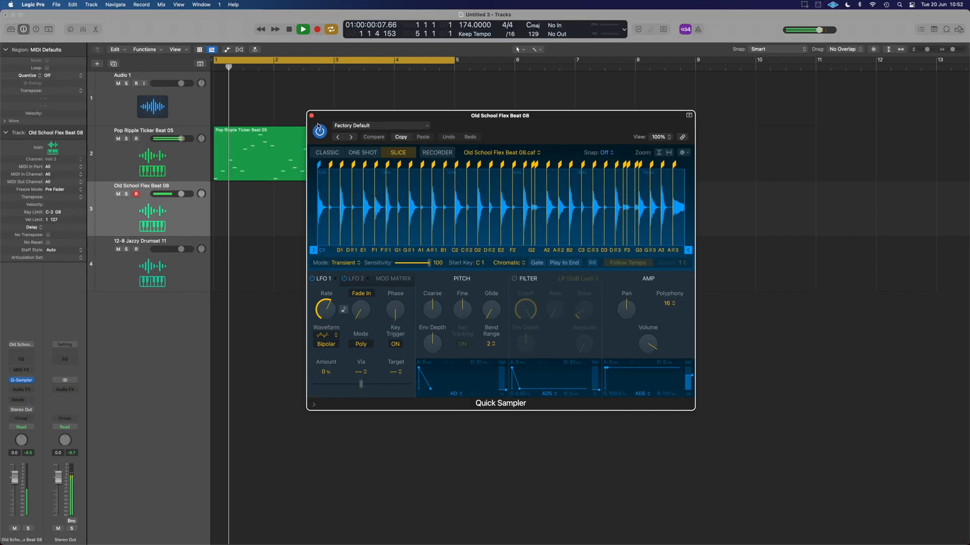
# Create an empty one-bar region at bar 1 on the Old School Flex Beat 08 track and open it in the Piano Roll.
pyautogui.click(311, 115)
pyautogui.click(222, 208)
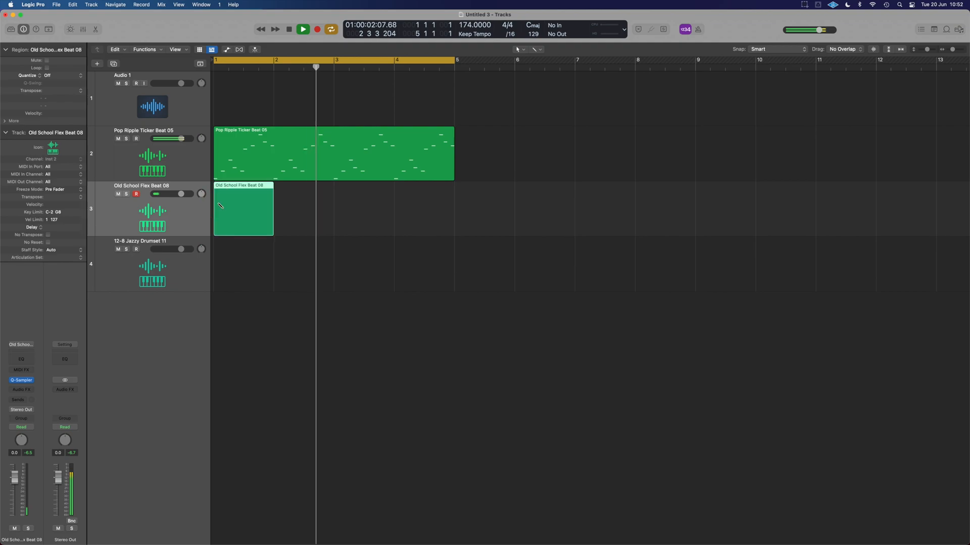
pyautogui.doubleClick(243, 186)
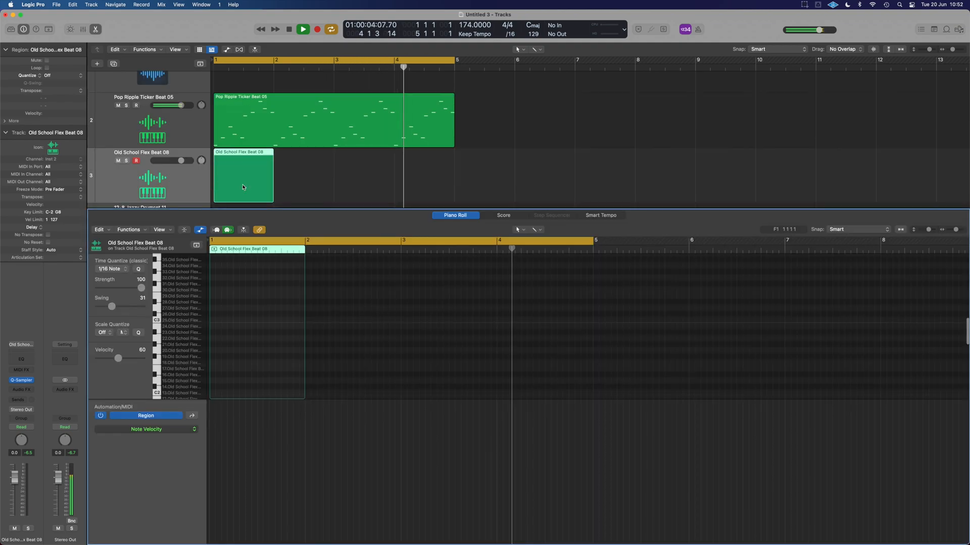
pyautogui.scroll(5, 241, 351)
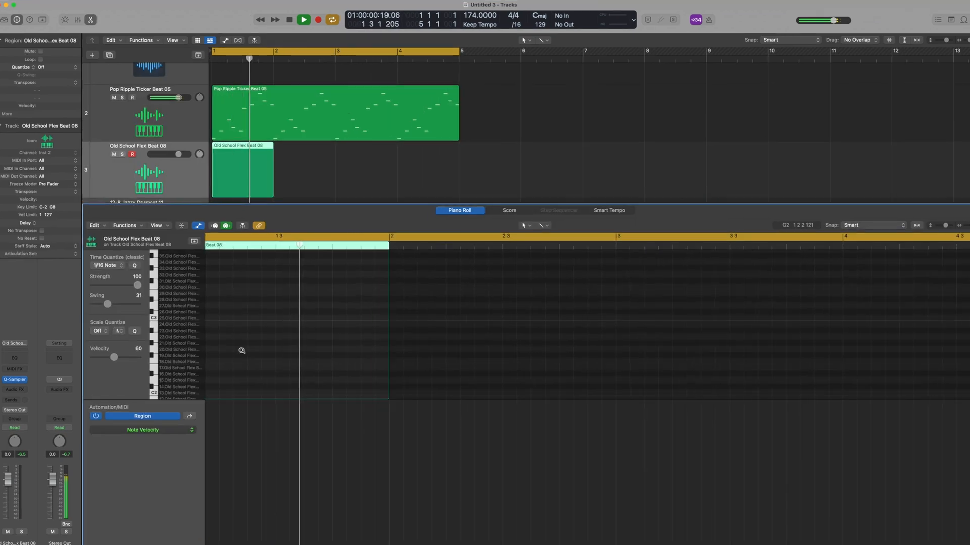
pyautogui.scroll(-5, 242, 351)
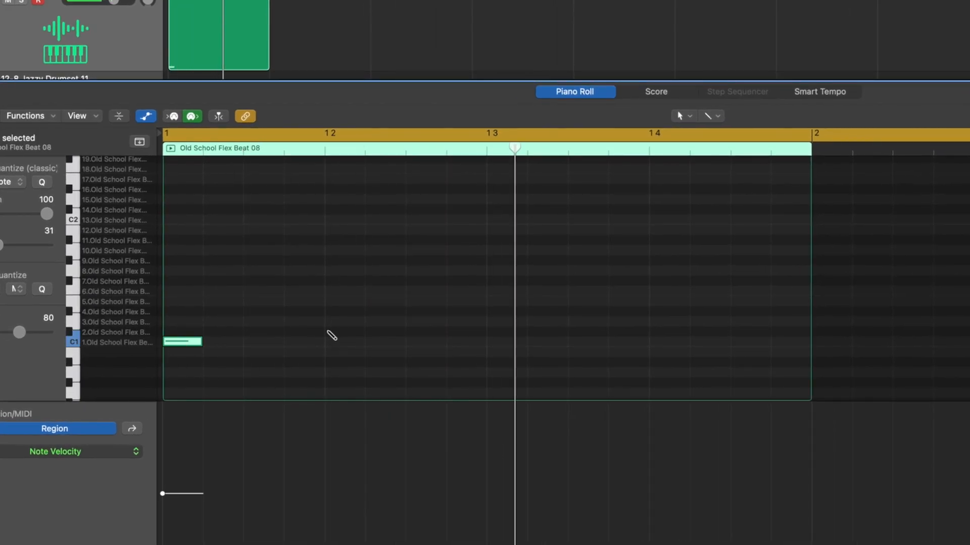
# Complete the bar with C1 at 1 3 3 and D1 on beats 2 and 4, and raise all velocities to about 123–126.
pyautogui.keyDown('super'); pyautogui.click(329, 333); pyautogui.keyUp('super')
pyautogui.moveTo(164, 487); pyautogui.dragTo(169, 411)
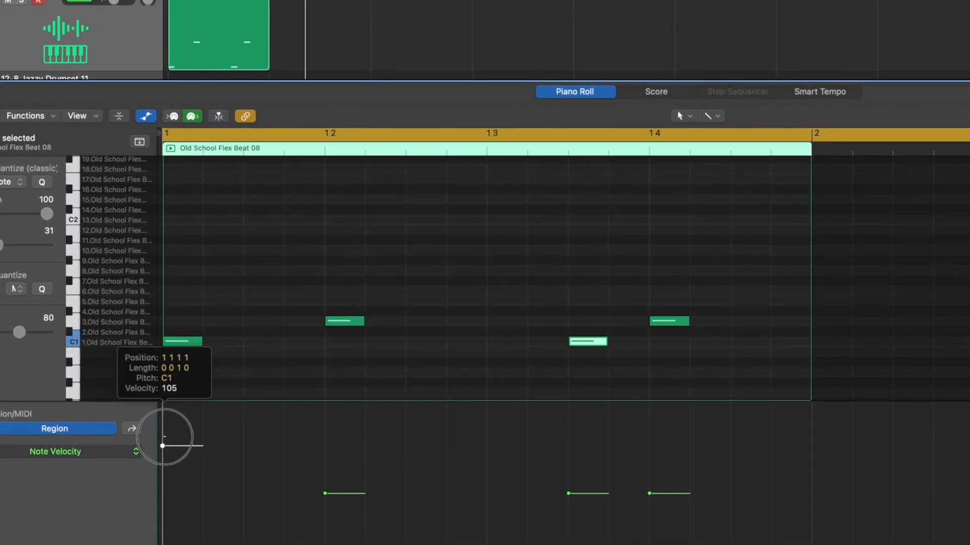
pyautogui.moveTo(325, 476); pyautogui.dragTo(324, 410)
pyautogui.moveTo(568, 493); pyautogui.dragTo(568, 406)
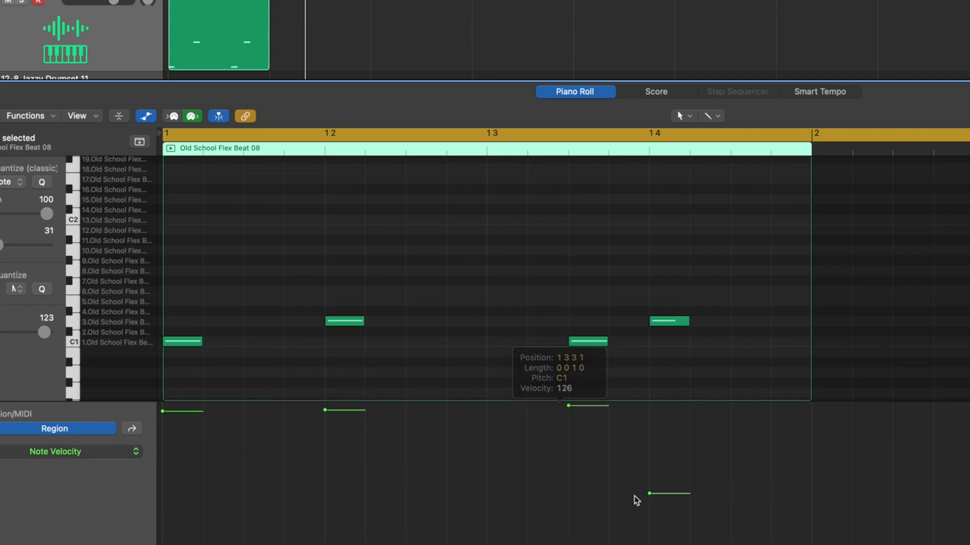
pyautogui.moveTo(649, 494); pyautogui.dragTo(650, 410)
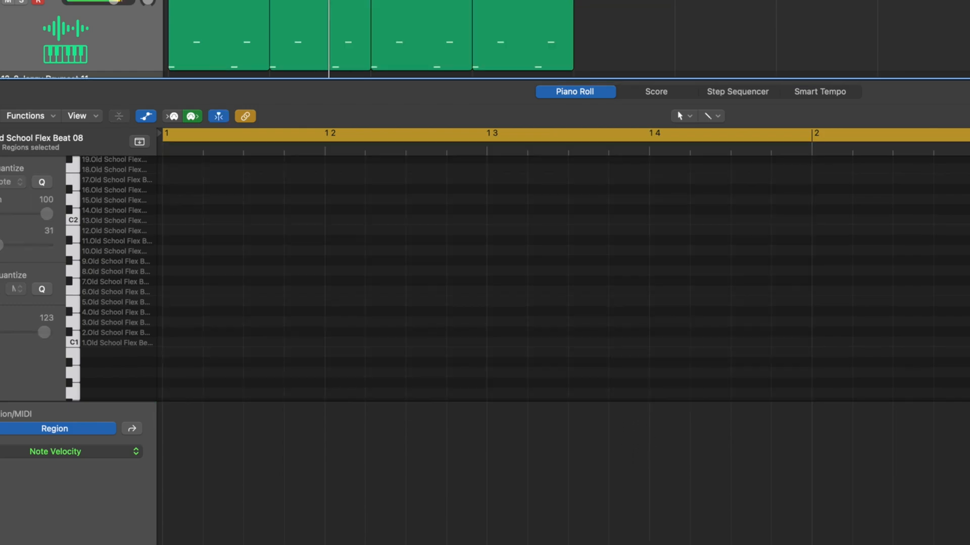
# In the bar 4 copy, add a C1 and a D1 note on the last two sixteenths and set the final D1's velocity to 49.
pyautogui.click(531, 12)
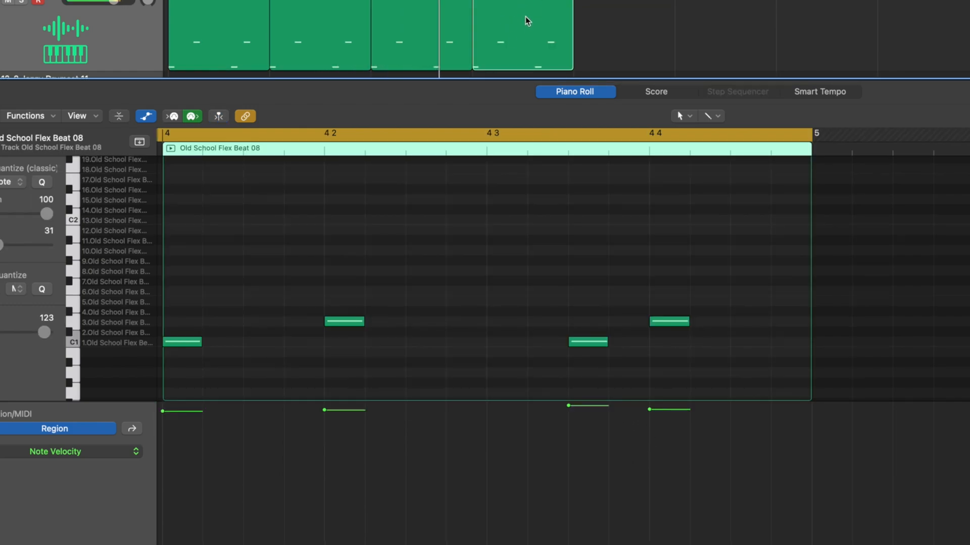
pyautogui.scroll(-3, 534, 286)
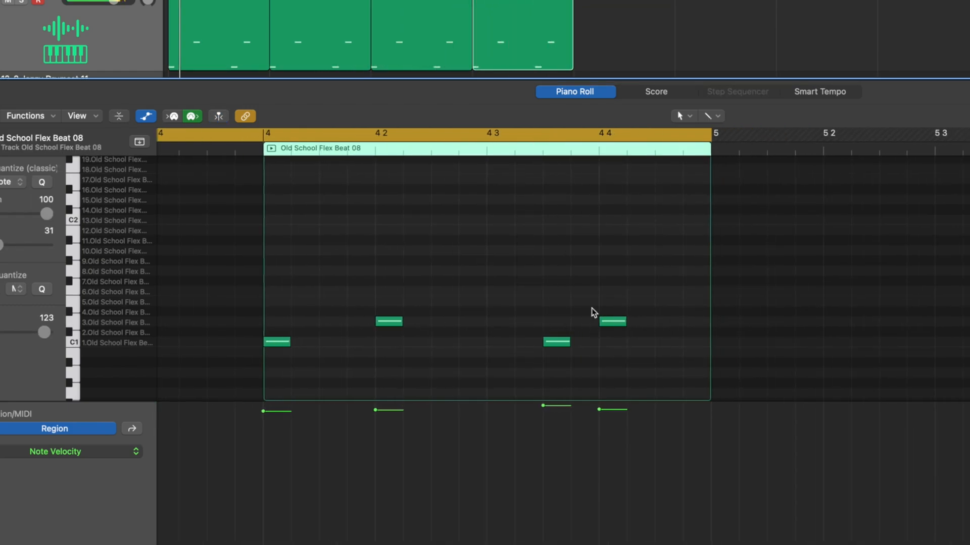
pyautogui.click(658, 344)
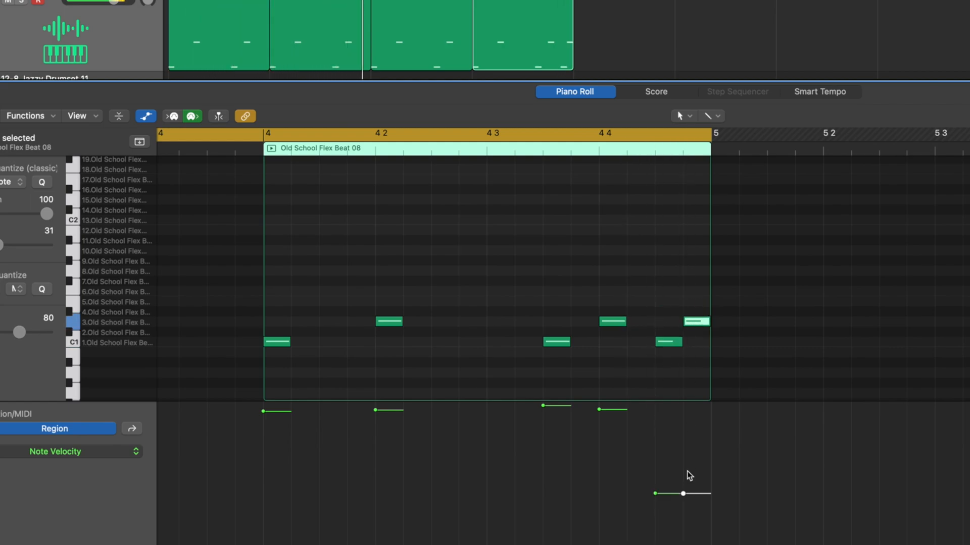
pyautogui.moveTo(684, 493); pyautogui.dragTo(682, 540)
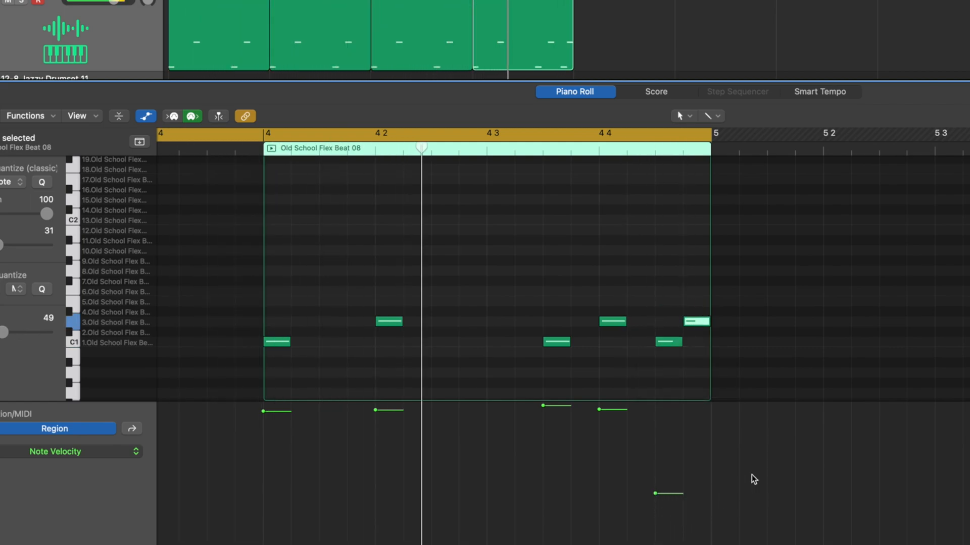
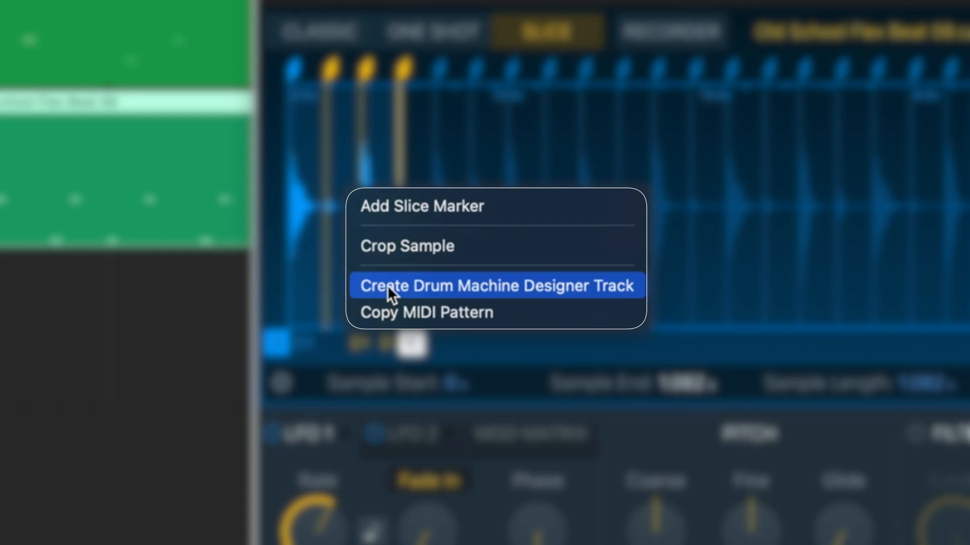
# Create a Drum Machine Designer track from the Old School Flex Beat 08 slices and delete the MIDI region generated with it.
pyautogui.click(379, 281)
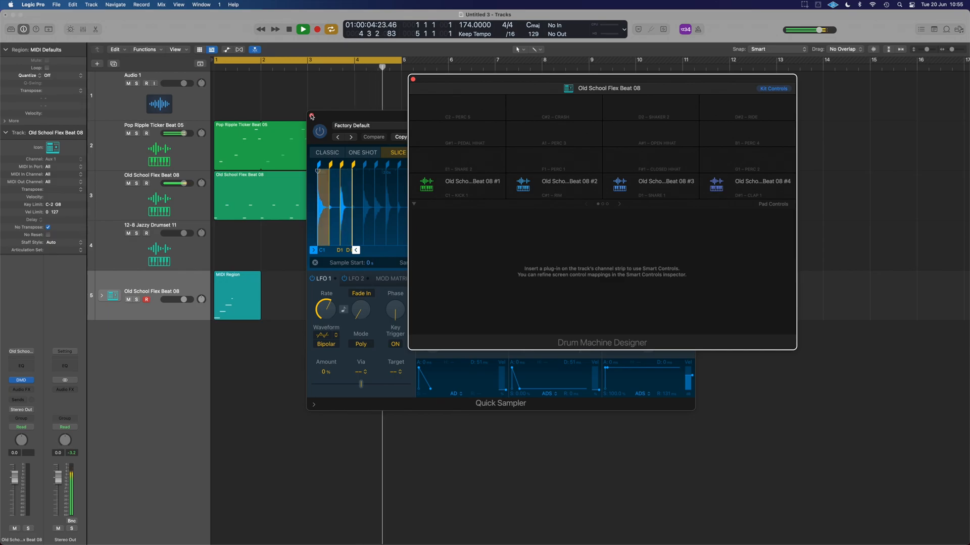
pyautogui.click(311, 116)
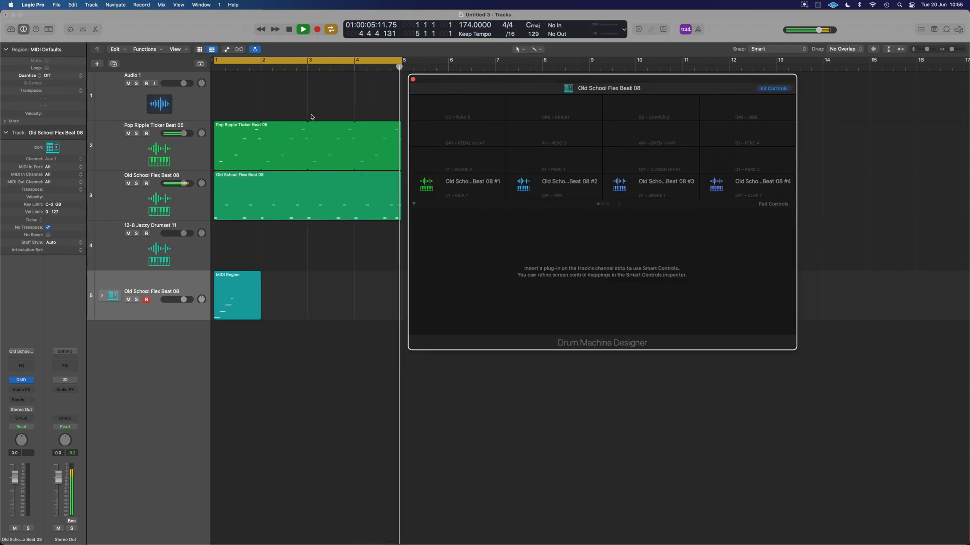
pyautogui.click(233, 287)
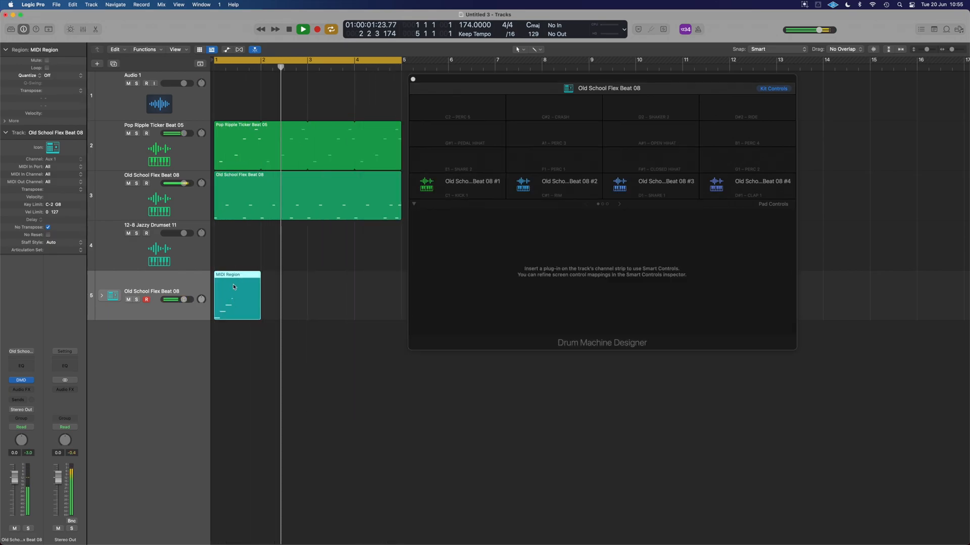
pyautogui.press('BackSpace')
# Move the Old School Flex Beat 08 region onto the Drum Machine Designer track and delete the original Quick Sampler track.
pyautogui.moveTo(186, 278); pyautogui.dragTo(219, 290)
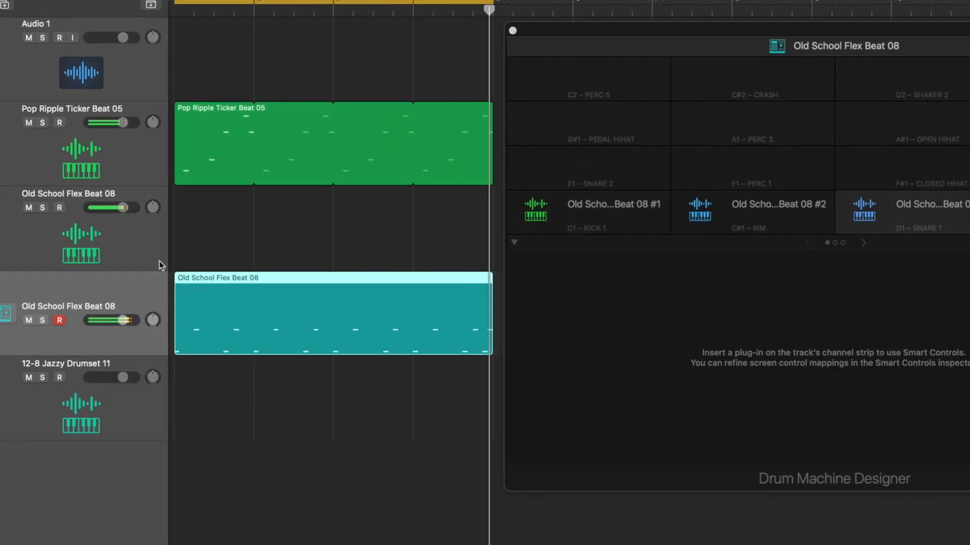
pyautogui.click(110, 234)
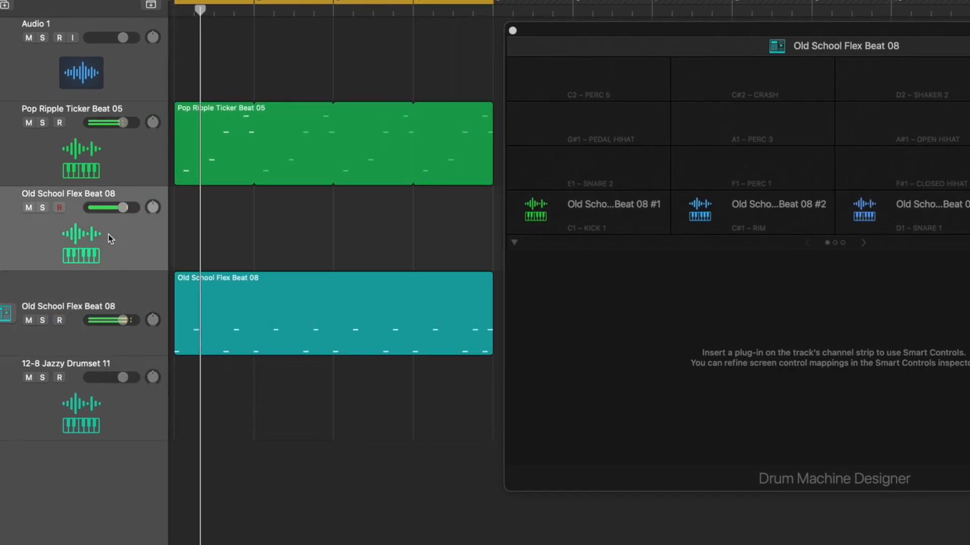
pyautogui.press('BackSpace')
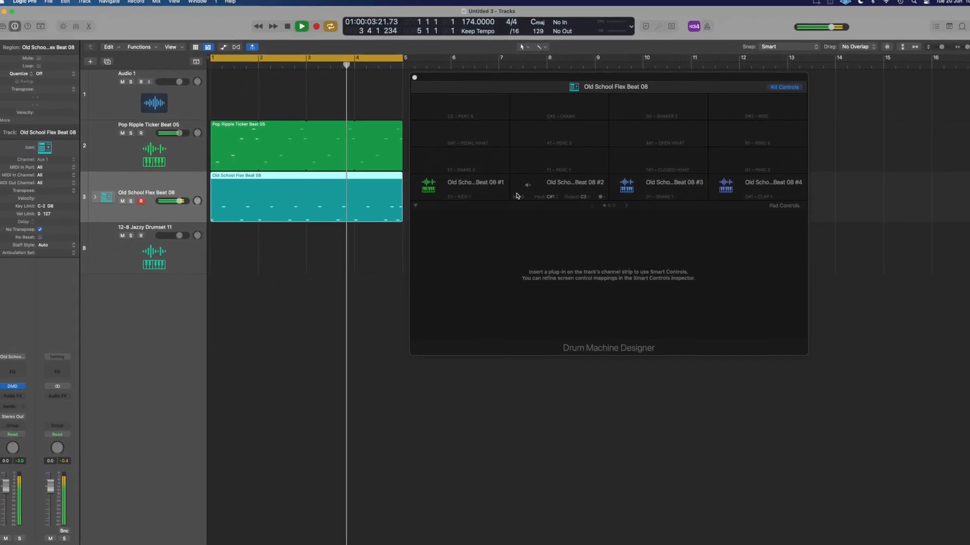
# Raise the coarse pitch of the Old School Flex Beat 08 #1 kick pad slightly and close Drum Machine Designer.
pyautogui.click(537, 193)
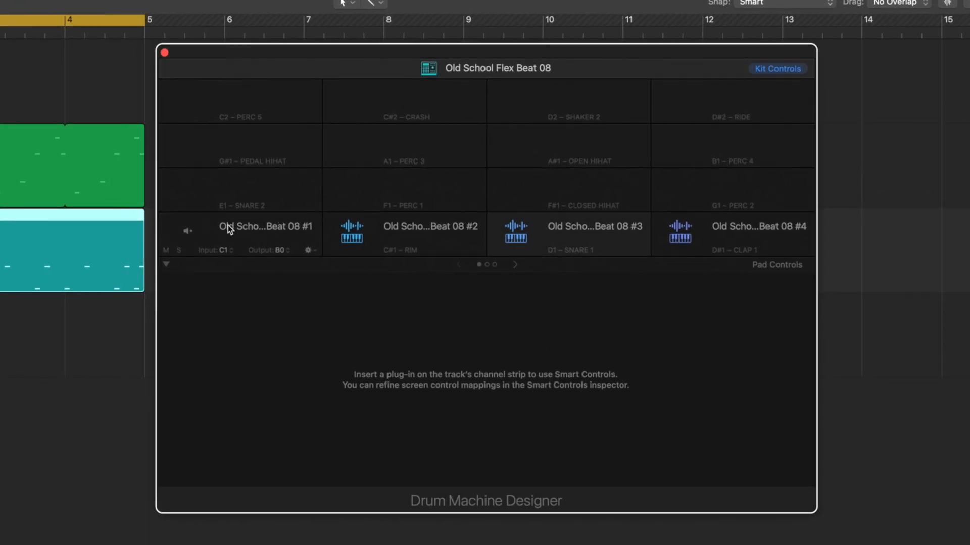
pyautogui.click(220, 236)
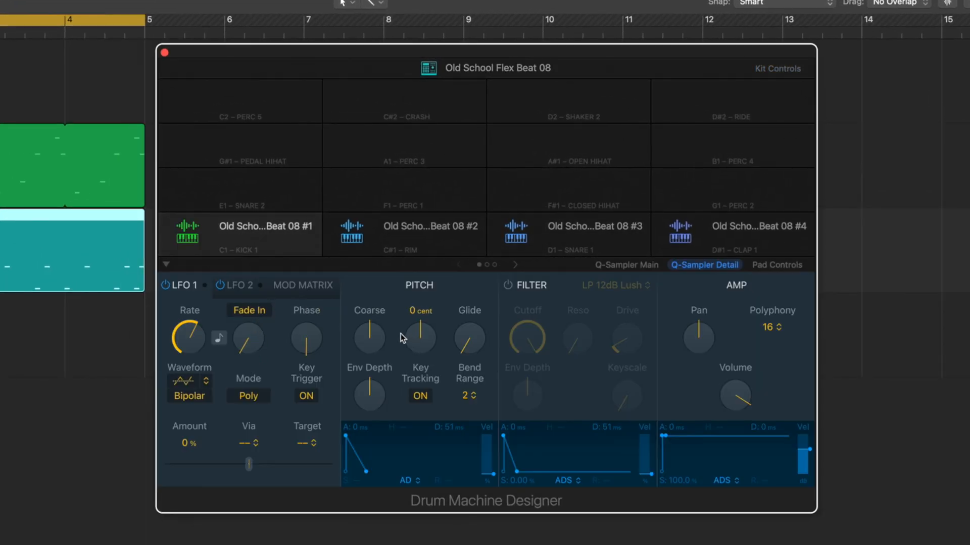
pyautogui.press('space')
pyautogui.moveTo(374, 338); pyautogui.dragTo(373, 332)
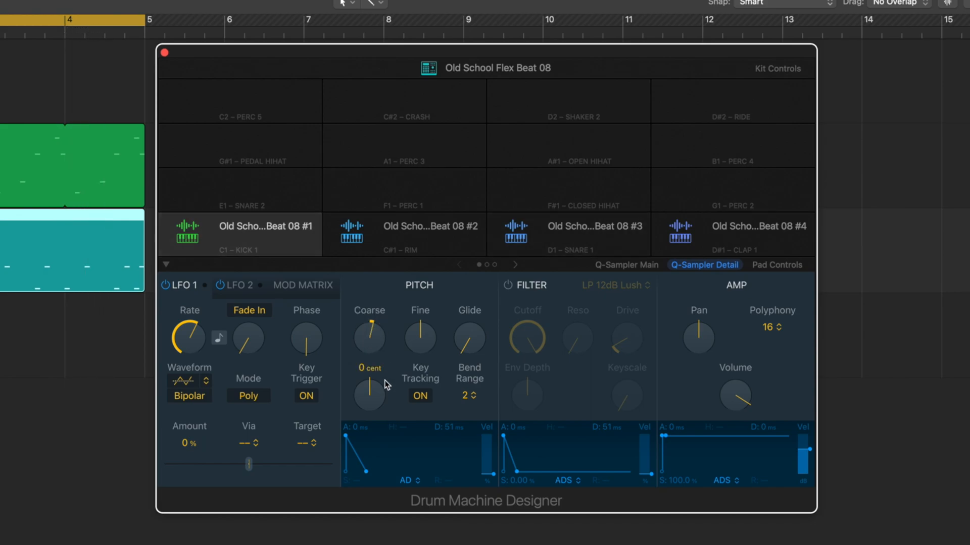
pyautogui.click(164, 53)
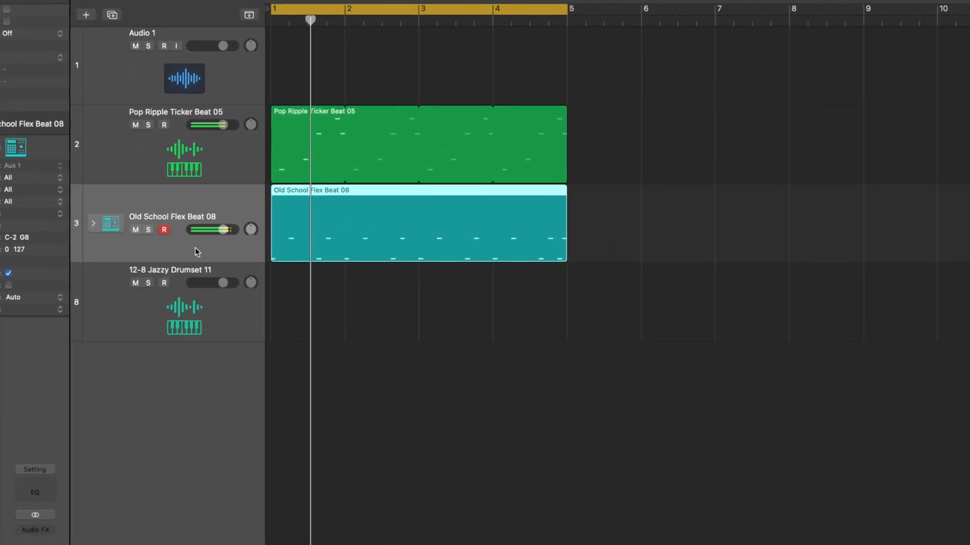
# Expand the Drum Machine Designer stack in the mixer and raise the Snare channel's Bus 3 reverb send to about -15.6 dB.
pyautogui.click(93, 231)
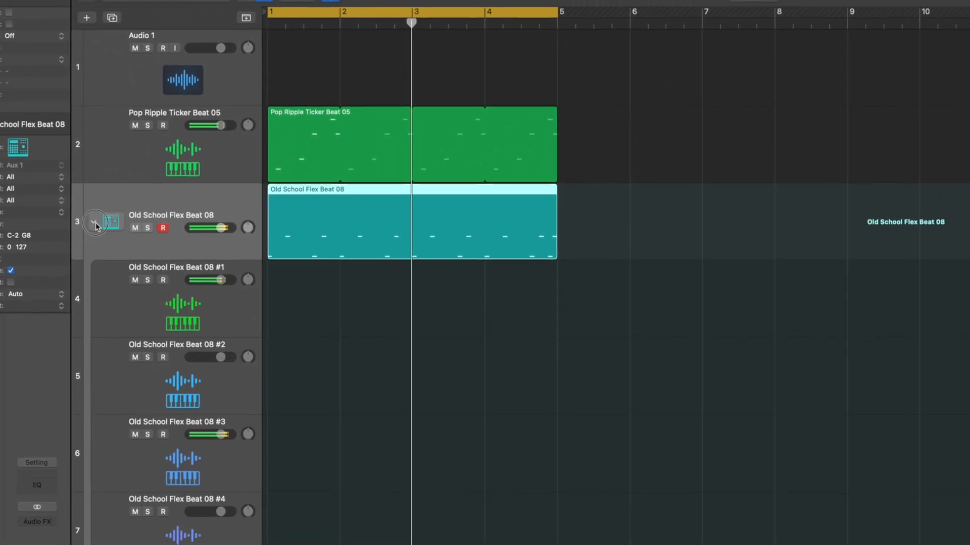
pyautogui.click(93, 231)
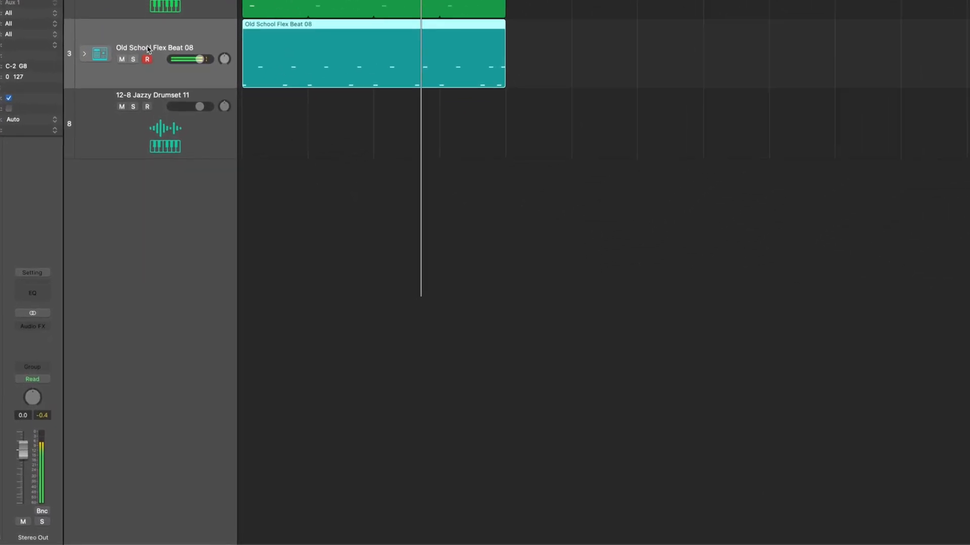
pyautogui.press('x')
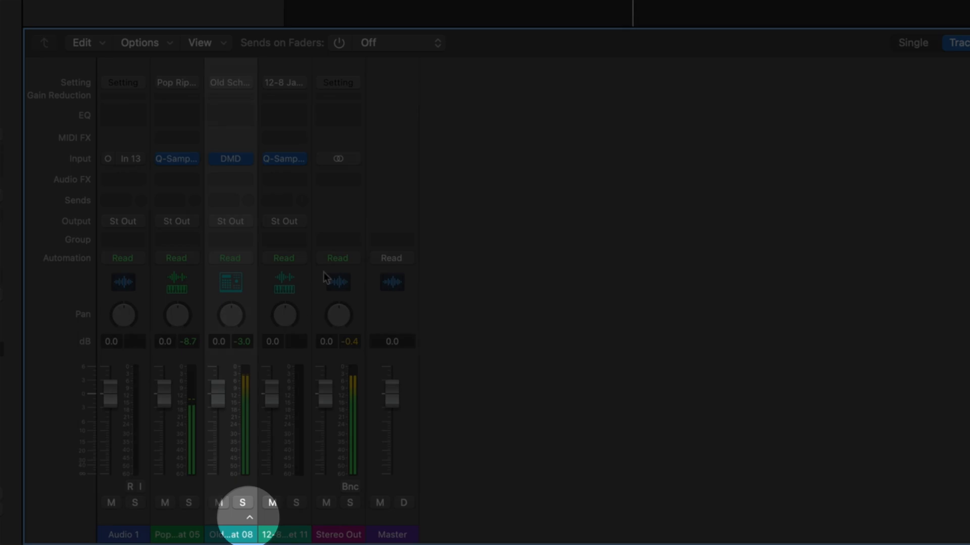
pyautogui.click(248, 518)
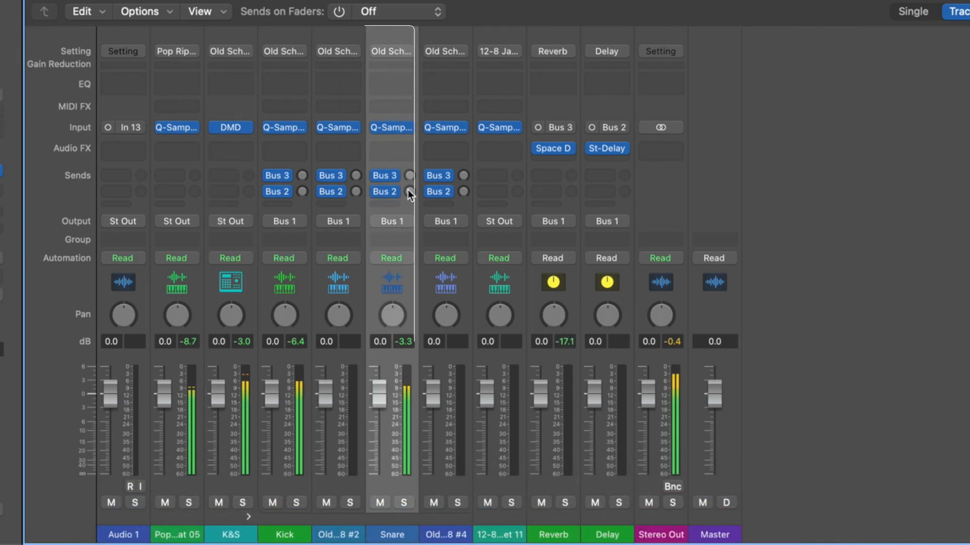
pyautogui.moveTo(409, 176); pyautogui.dragTo(409, 137)
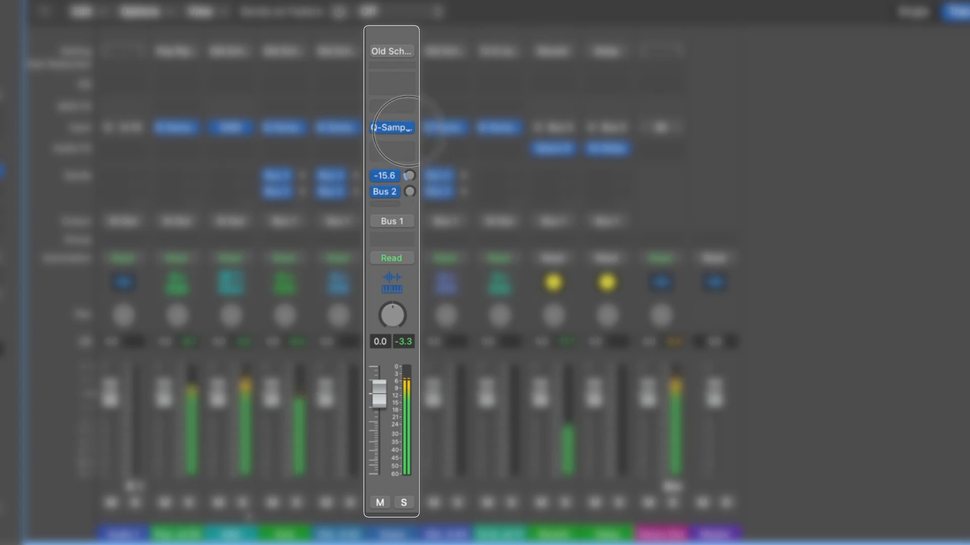
pyautogui.moveTo(407, 134); pyautogui.dragTo(407, 136)
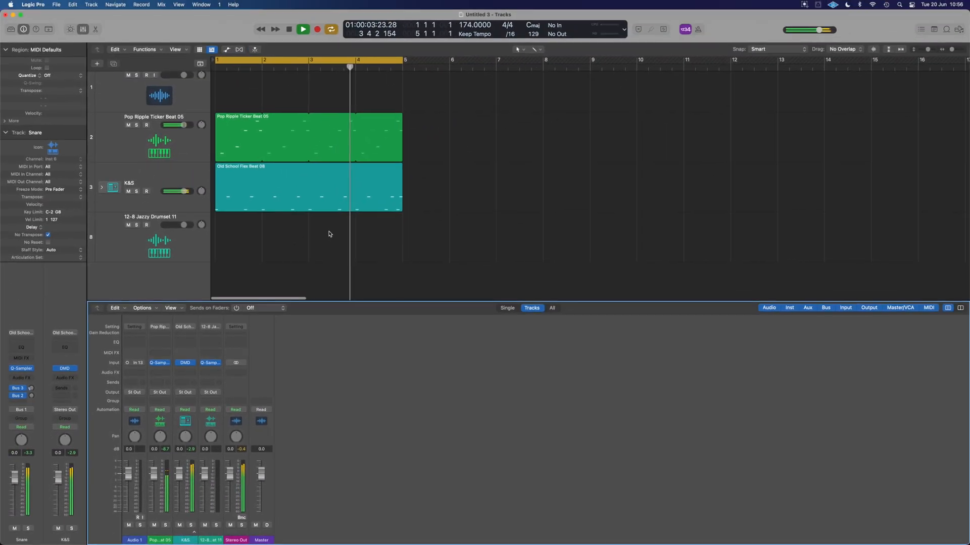
# Enable the Kick pad's filter in the K&S Drum Machine Designer, using LP 12dB Creamy with drive at about 38.6%.
pyautogui.click(123, 143)
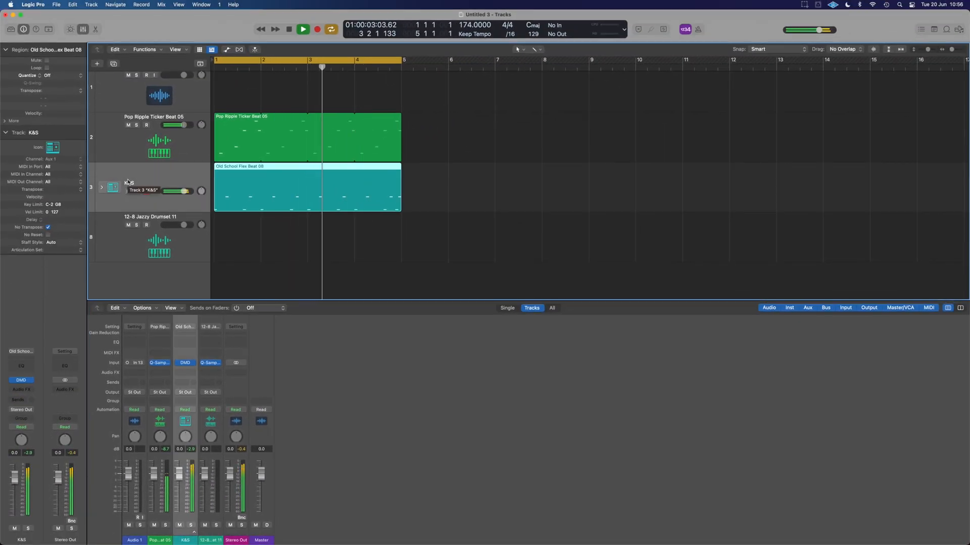
pyautogui.click(20, 380)
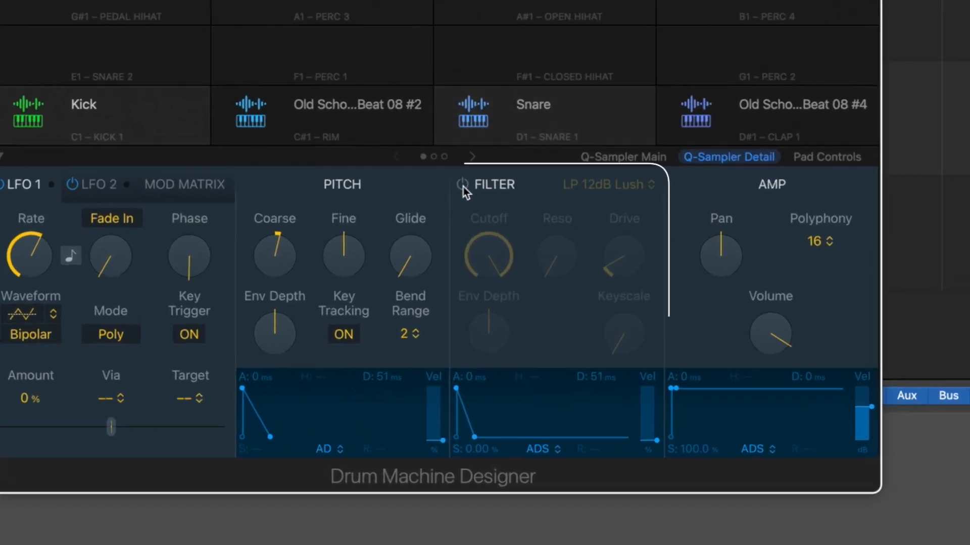
pyautogui.click(615, 216)
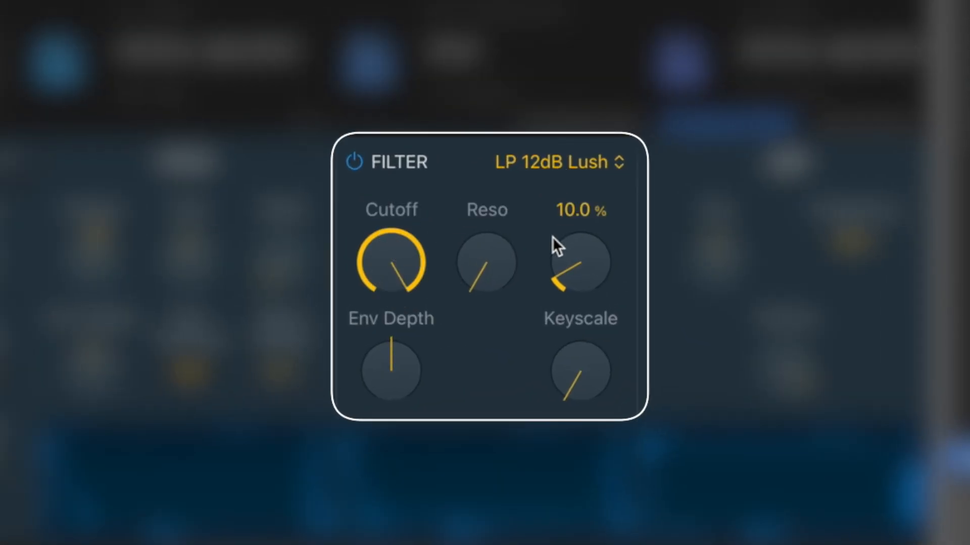
pyautogui.click(568, 165)
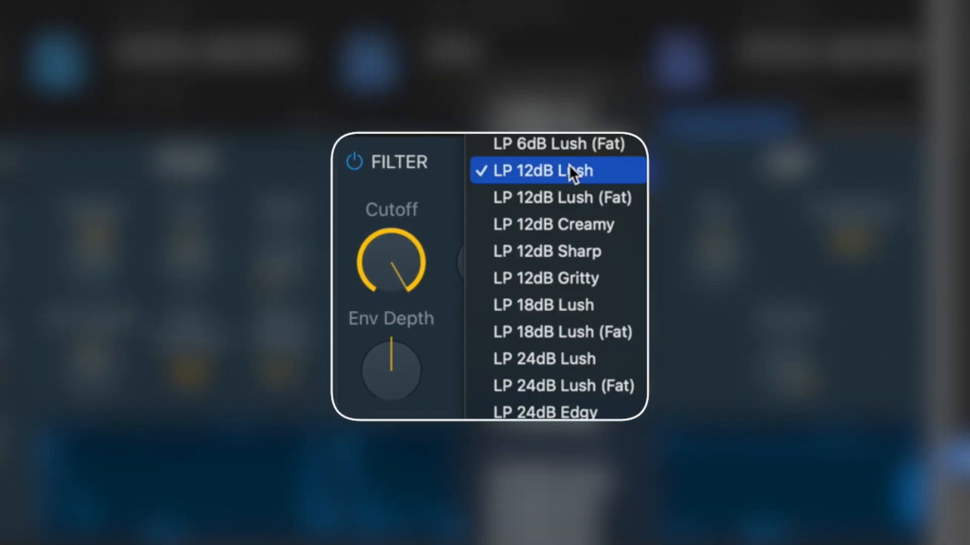
pyautogui.click(571, 222)
pyautogui.moveTo(589, 283); pyautogui.dragTo(585, 176)
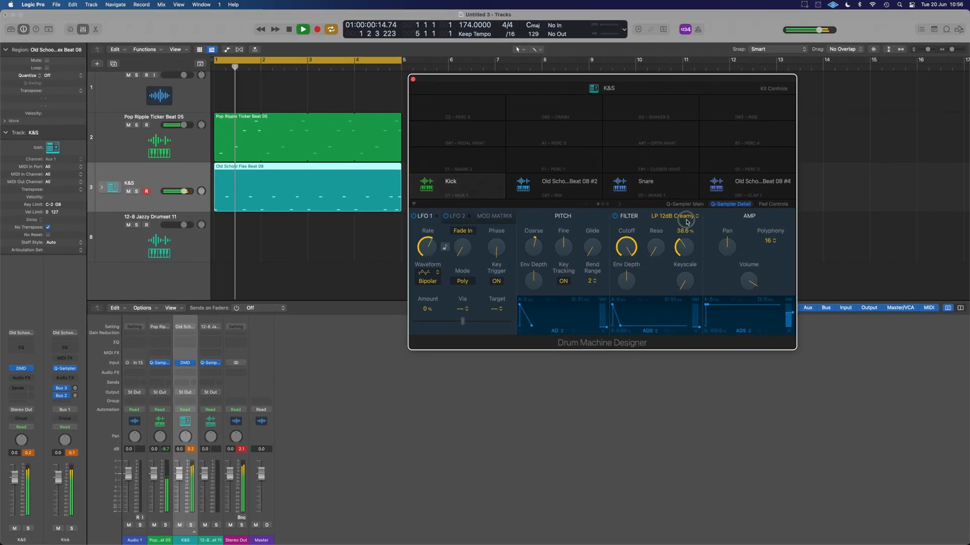
pyautogui.click(414, 79)
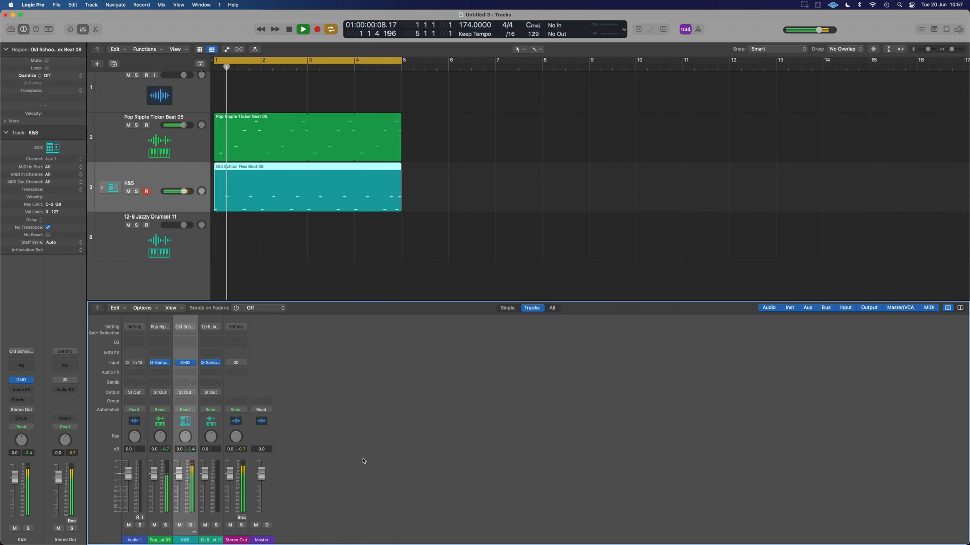
# Copy the slice MIDI pattern from the 12-8 Jazzy Drumset 11 Quick Sampler, paste it at bar 1, and audition the track soloed.
pyautogui.click(186, 247)
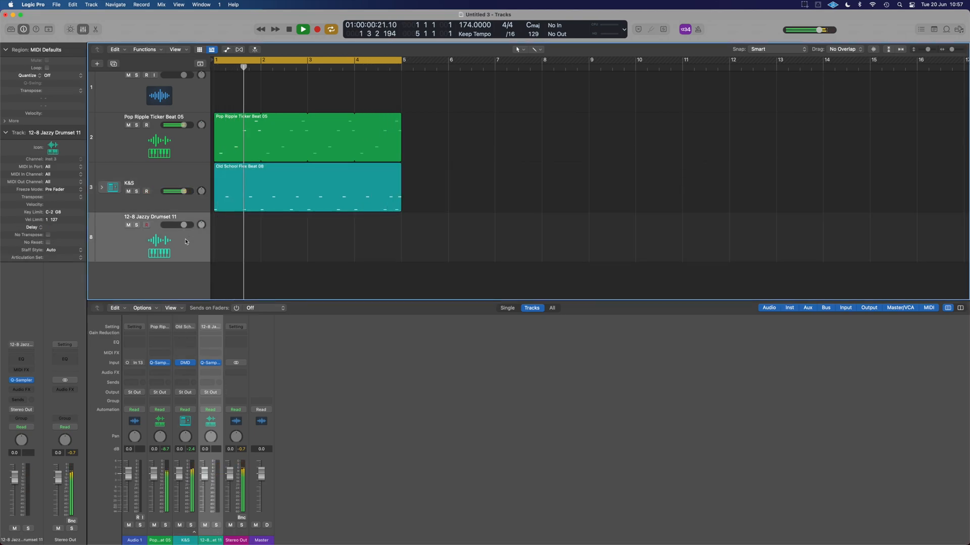
pyautogui.click(25, 381)
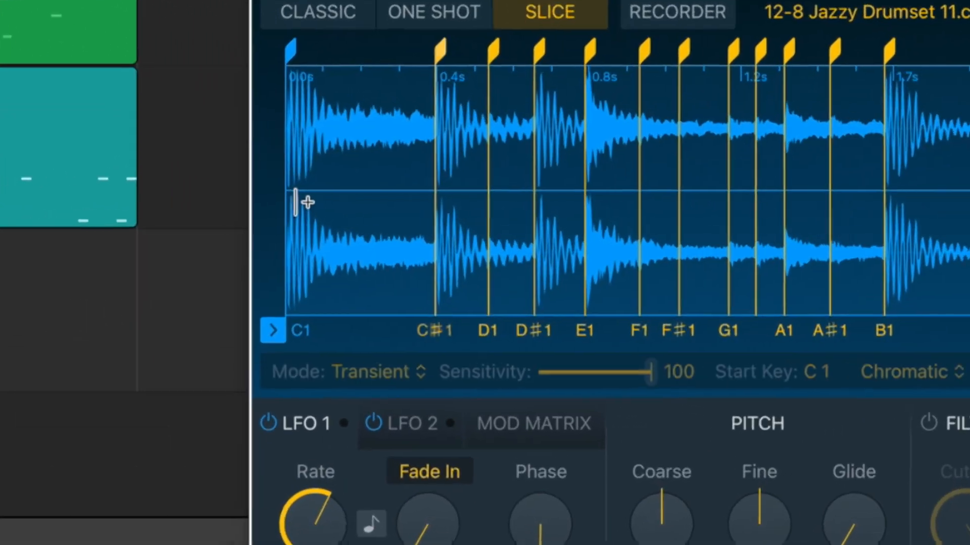
pyautogui.rightClick(468, 197)
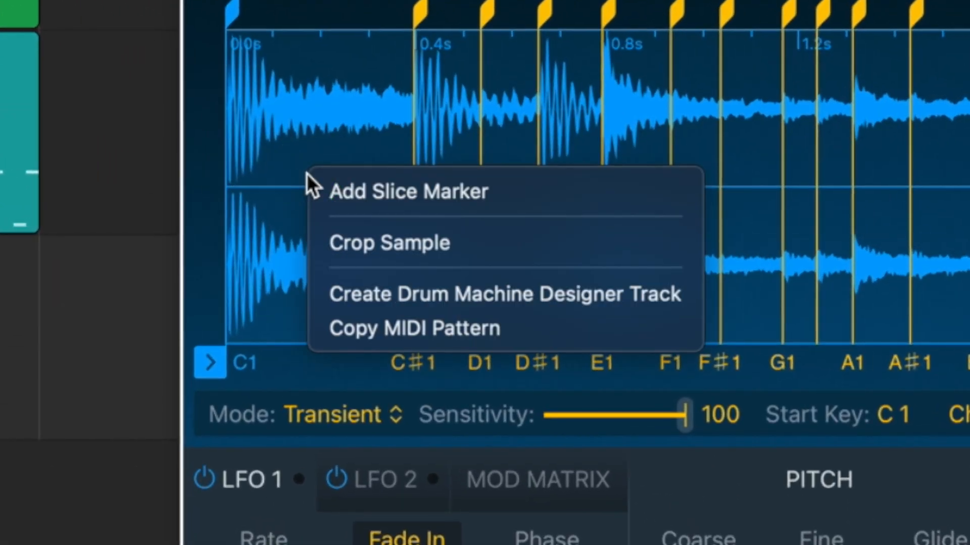
pyautogui.click(370, 328)
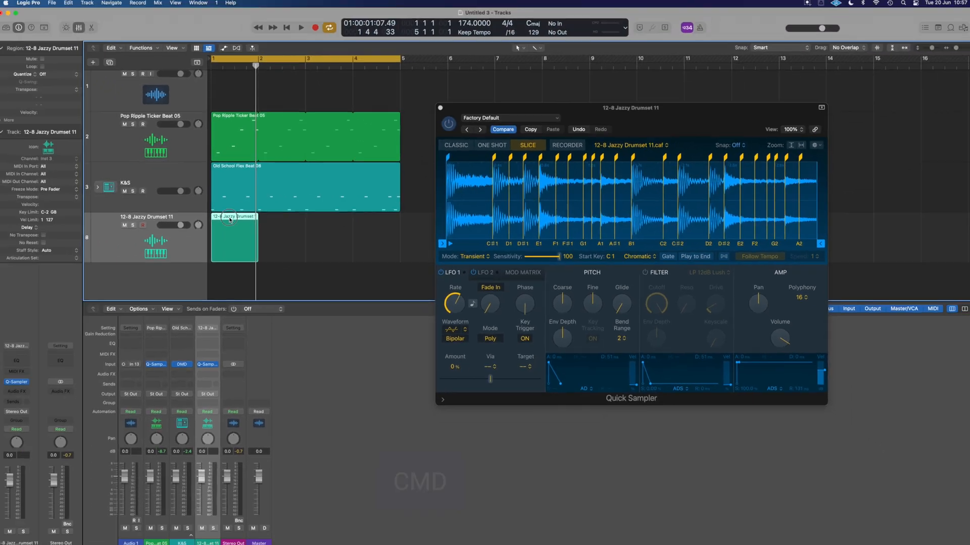
pyautogui.press('super+v')
pyautogui.click(221, 70)
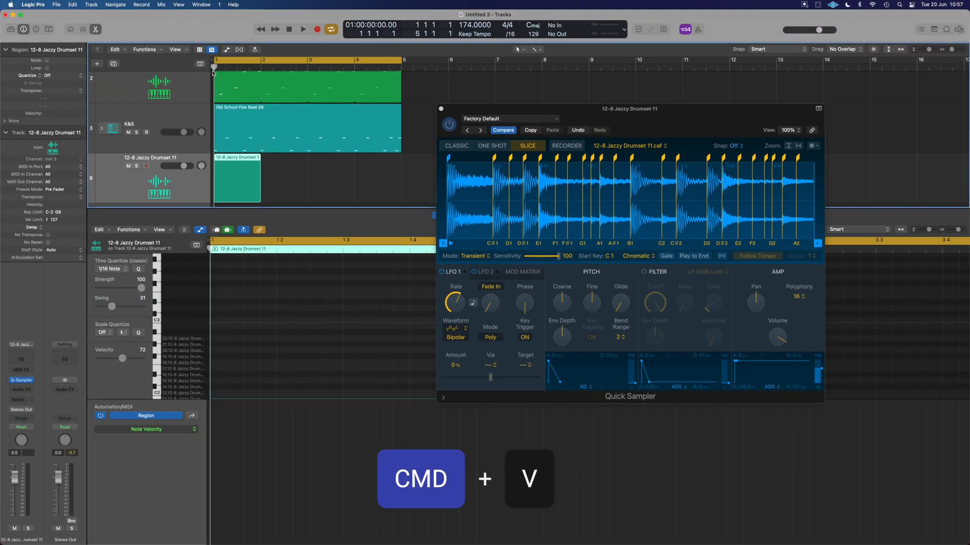
pyautogui.press('super+v')
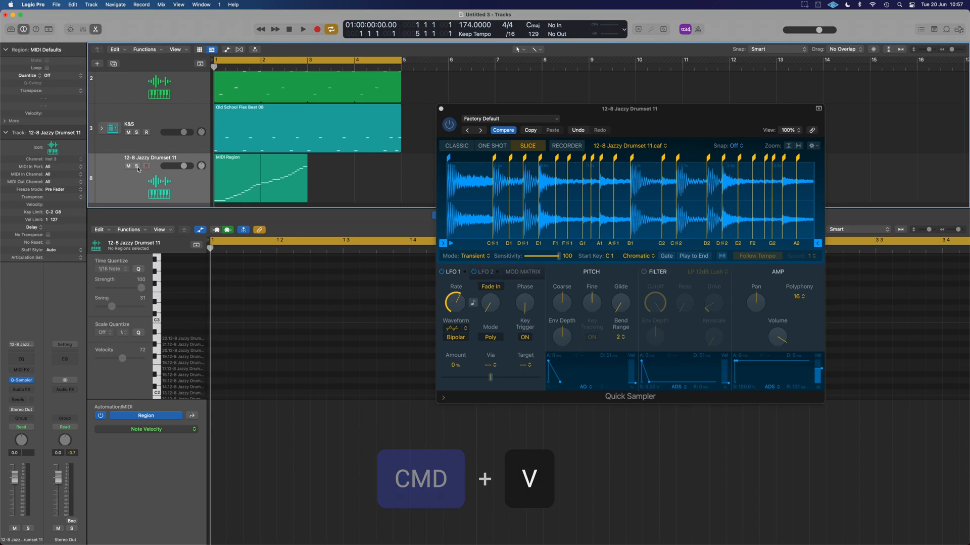
pyautogui.press('s')
pyautogui.press('space')
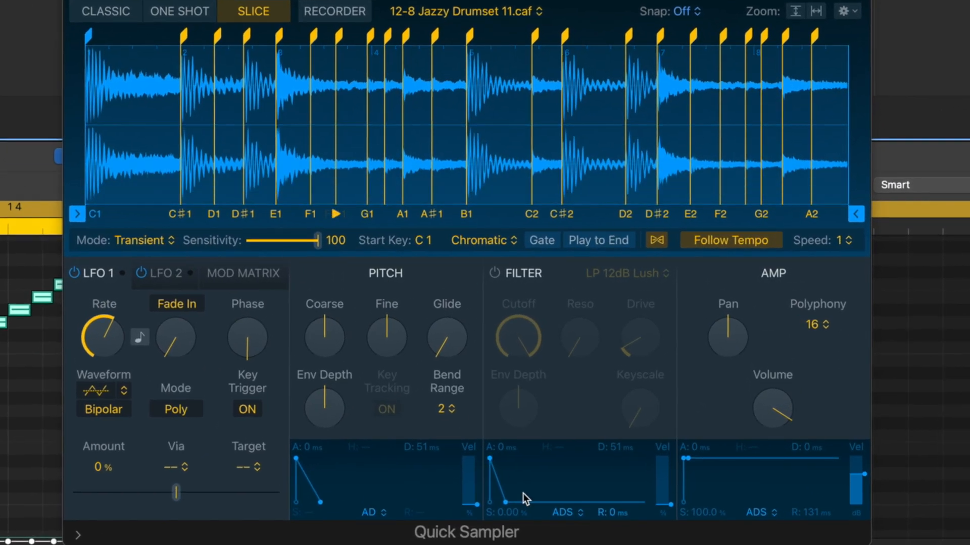
# Set Quick Sampler's amp envelope to 0% sustain and 188 ms decay, and lower the slice sensitivity to 69.
pyautogui.moveTo(715, 404); pyautogui.dragTo(719, 432)
pyautogui.moveTo(690, 496); pyautogui.dragTo(704, 505)
pyautogui.moveTo(318, 241); pyautogui.dragTo(293, 247)
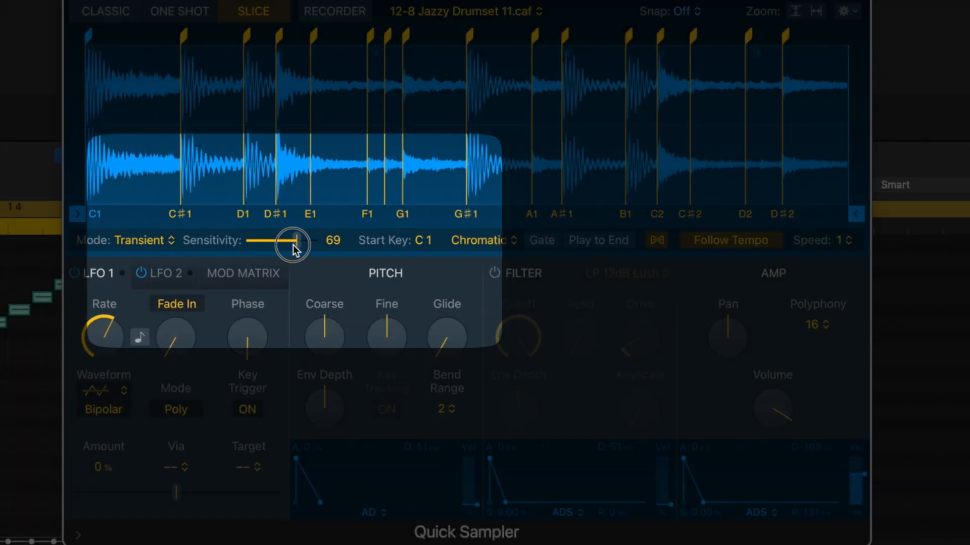
# Copy the MIDI pattern of the reduced slices and paste it at bar 1 of the 12-8 Jazzy Drumset 11 track.
pyautogui.rightClick(342, 117)
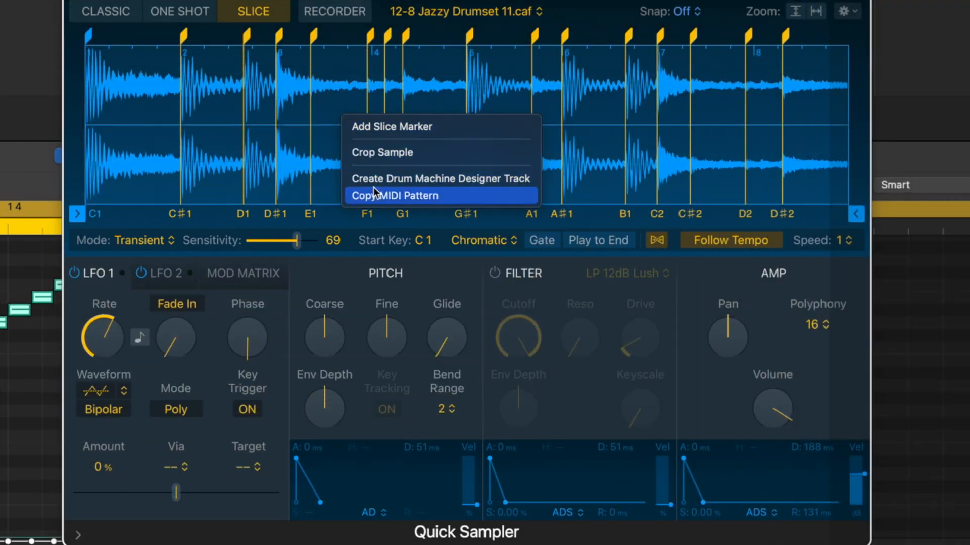
pyautogui.click(394, 196)
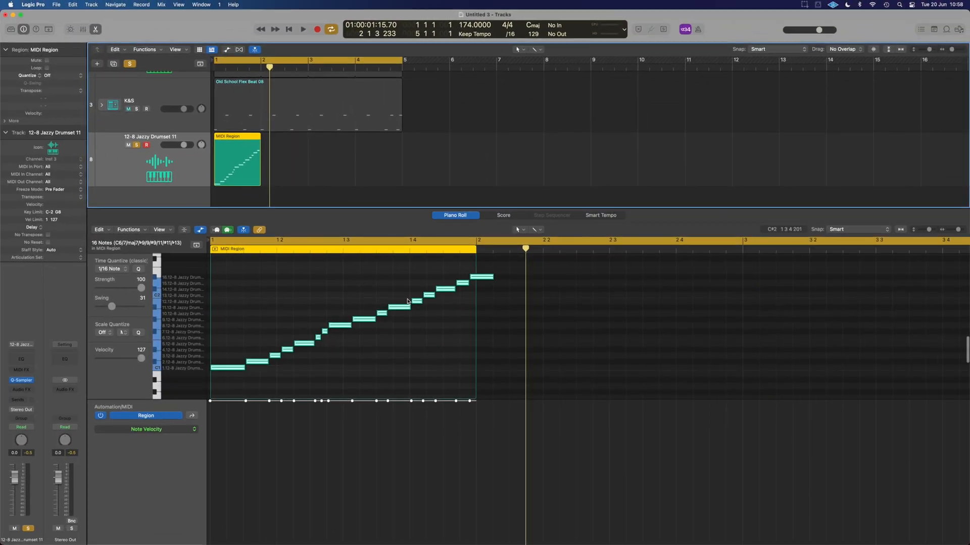
pyautogui.scroll(-2, 408, 302)
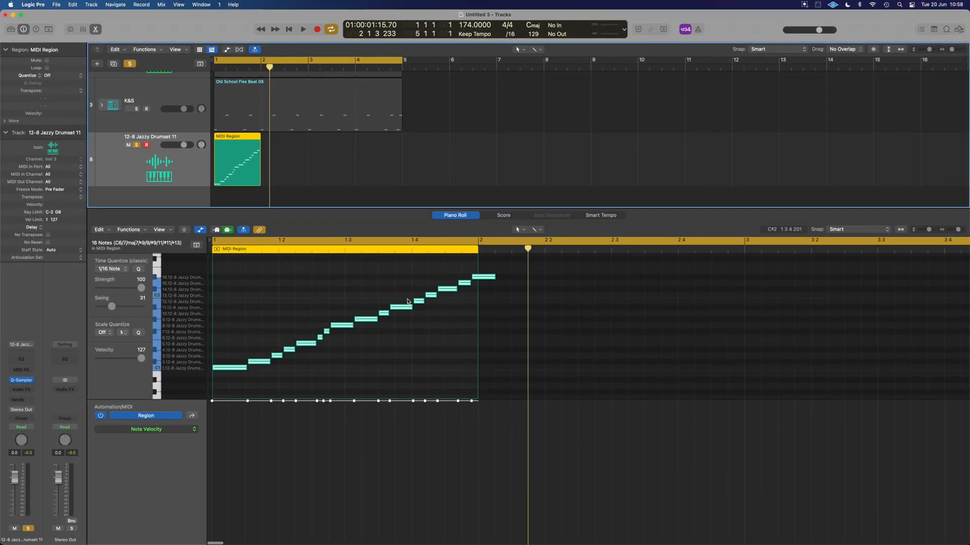
pyautogui.scroll(1, 425, 324)
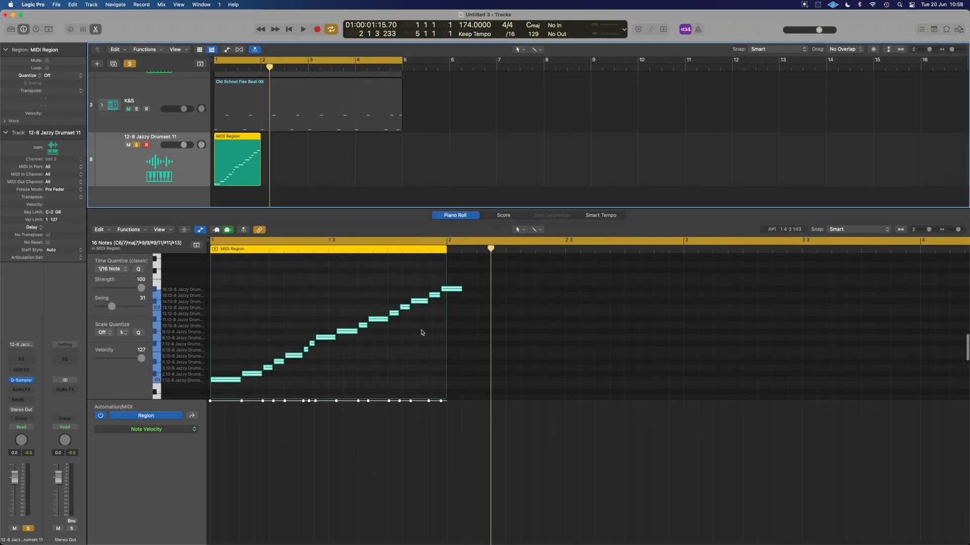
# Try quantizing all the pasted notes to 1/8 Note, audition the pattern, and undo the quantize.
pyautogui.moveTo(481, 382); pyautogui.dragTo(238, 272)
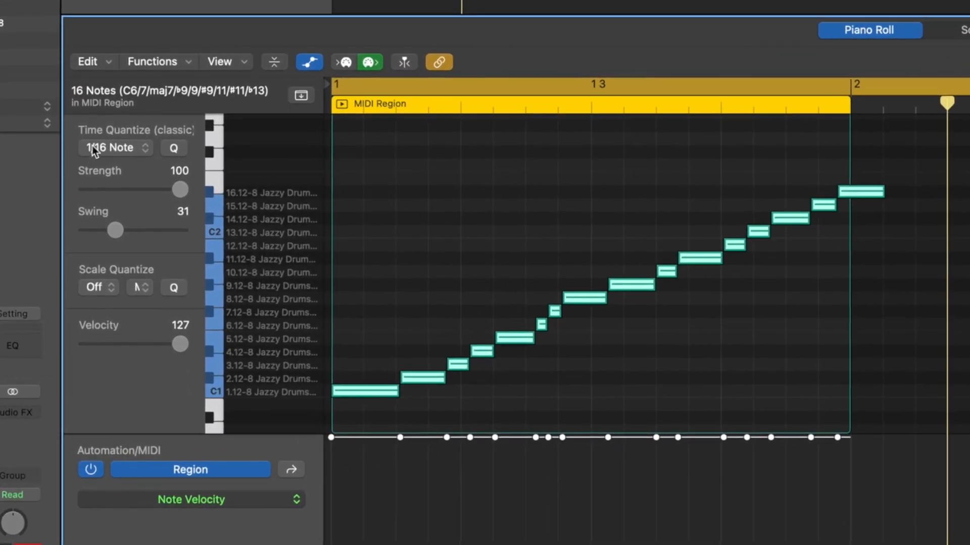
pyautogui.click(120, 270)
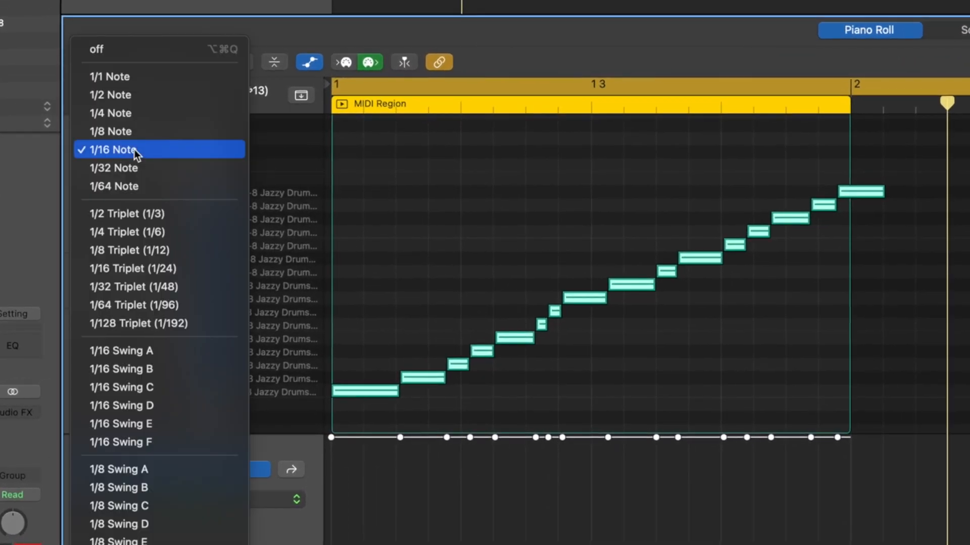
pyautogui.click(141, 129)
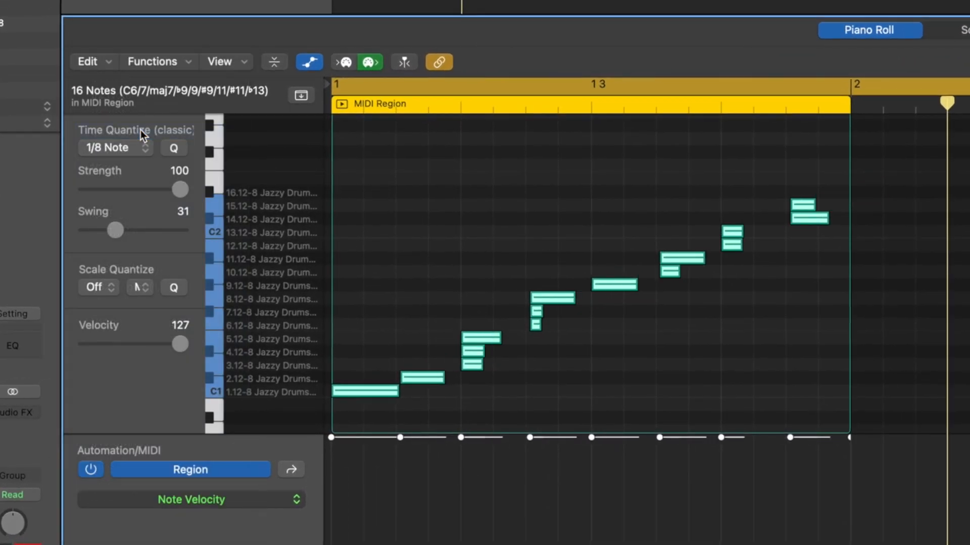
pyautogui.press('space')
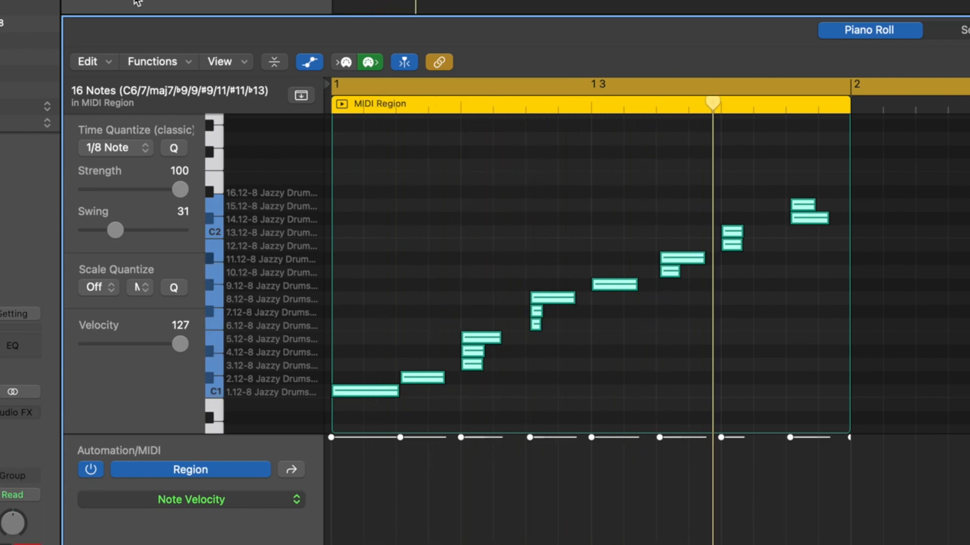
pyautogui.press('super+z')
# Quantize all notes in the MIDI region to 1/16 Swing B.
pyautogui.click(138, 148)
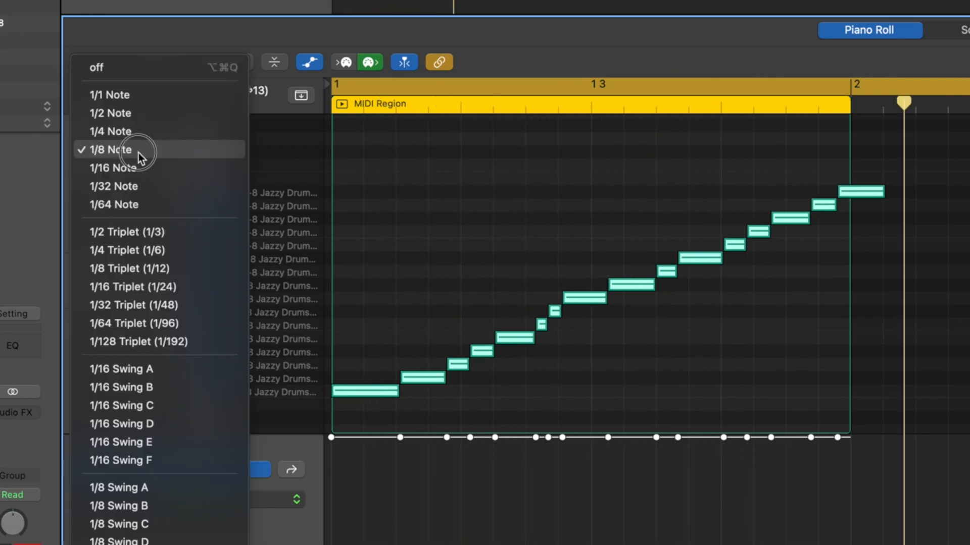
pyautogui.click(171, 386)
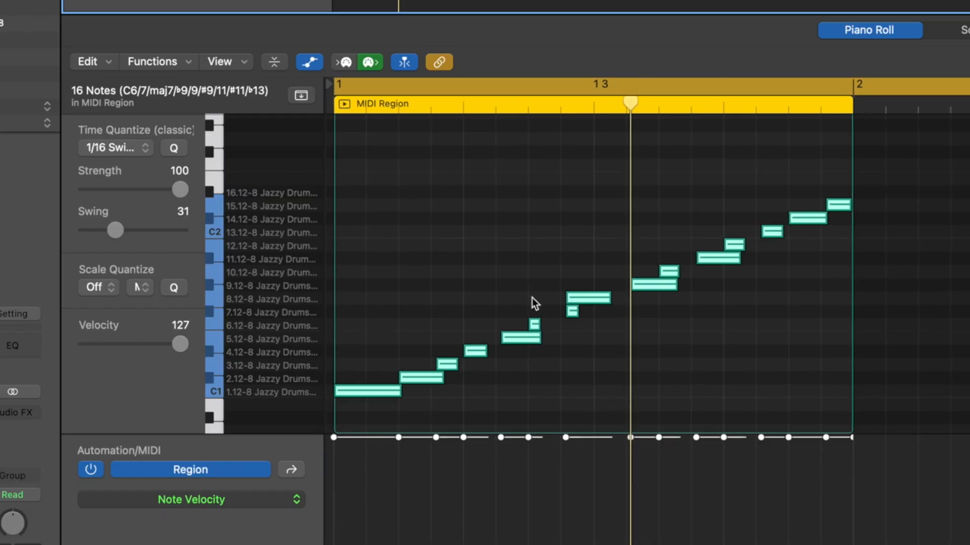
pyautogui.hscroll(1, 532, 298)
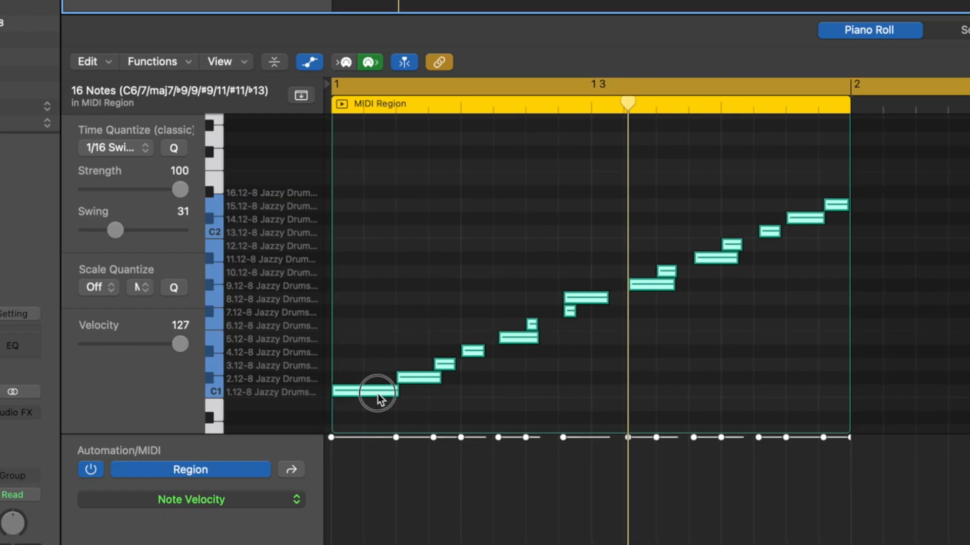
# Delete the notes that trigger slices 2, 3 and 5 from the pattern.
pyautogui.click(378, 394)
pyautogui.click(417, 380)
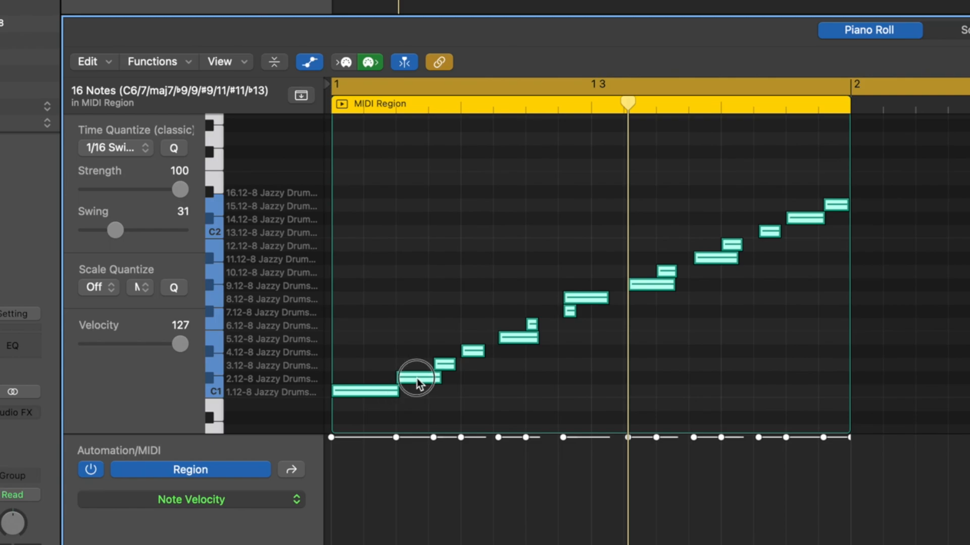
pyautogui.click(411, 394)
pyautogui.click(413, 377)
pyautogui.press('Delete')
pyautogui.click(448, 368)
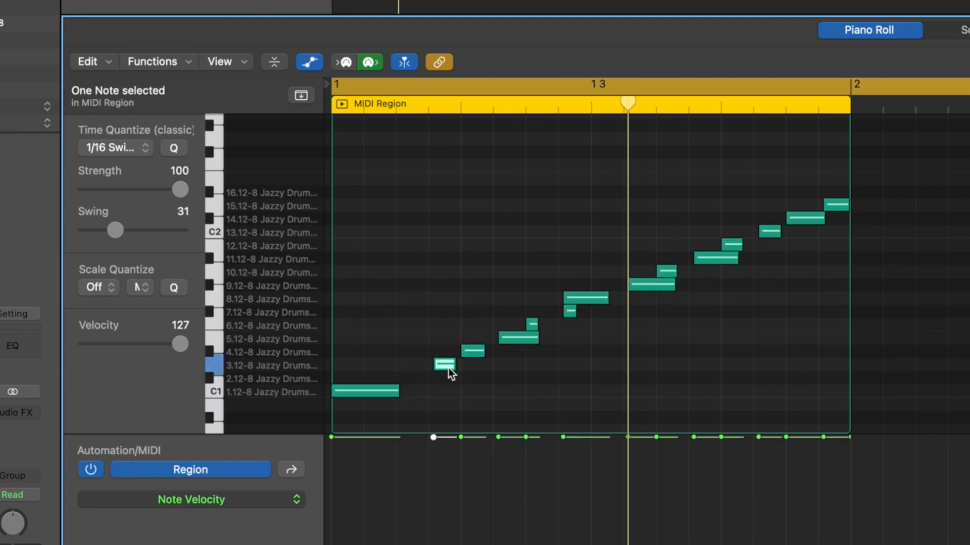
pyautogui.press('Delete')
pyautogui.click(517, 332)
pyautogui.press('Delete')
# Lower the slice 6 note's velocity to 97 and delete the slice 7 note.
pyautogui.click(532, 320)
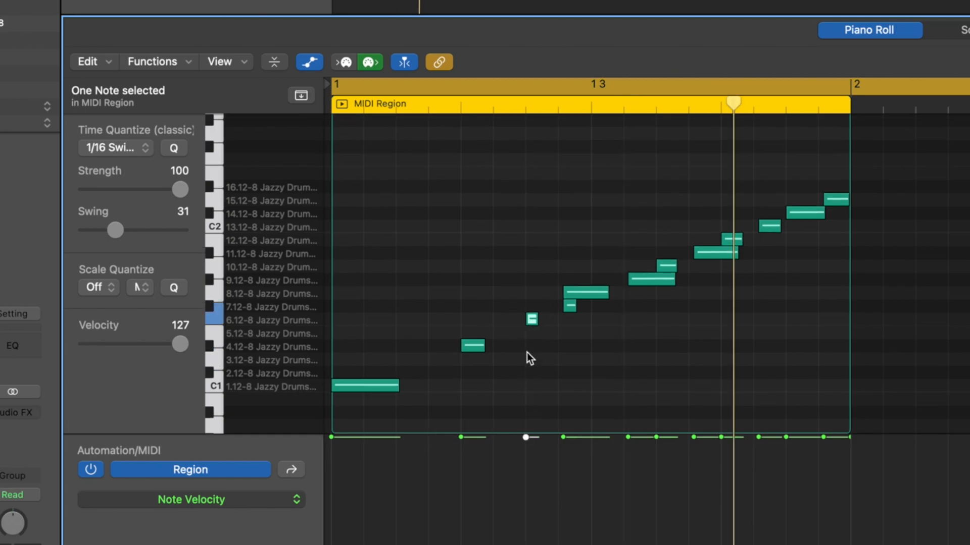
pyautogui.moveTo(525, 437); pyautogui.dragTo(526, 510)
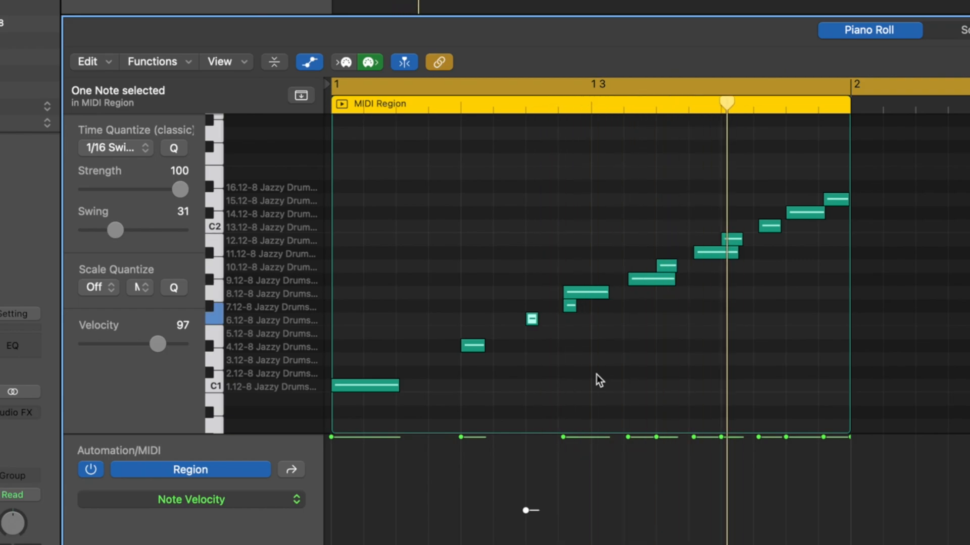
pyautogui.click(567, 307)
pyautogui.press('Delete')
# Lower the slice 8 note's velocity to 78 and move the note to the start of bar 1.
pyautogui.click(568, 295)
pyautogui.moveTo(563, 438); pyautogui.dragTo(563, 543)
pyautogui.moveTo(577, 297); pyautogui.dragTo(354, 297)
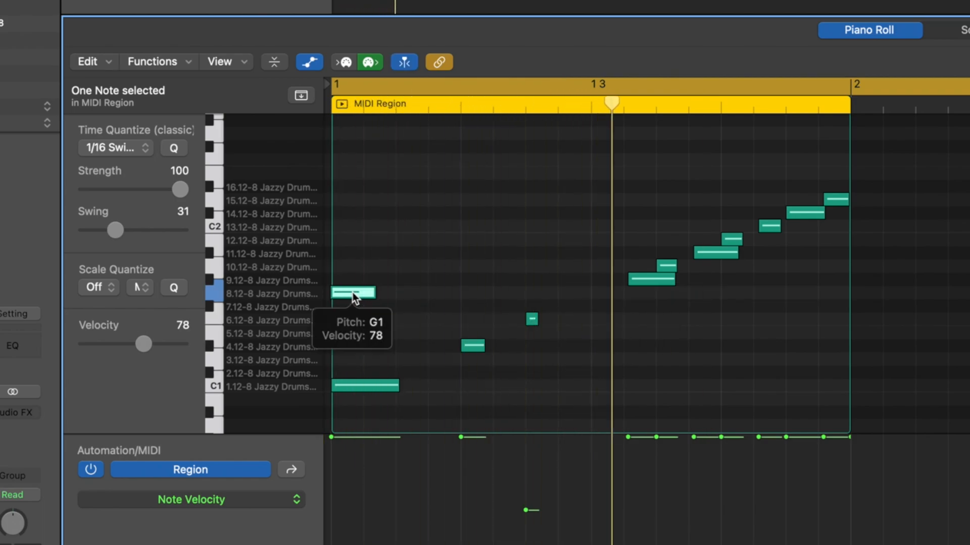
# Align the slice 9 note with slice 10, move slice 13 earlier, delete slice notes 11, 12, 14 and 15, and audition the pattern.
pyautogui.click(647, 281)
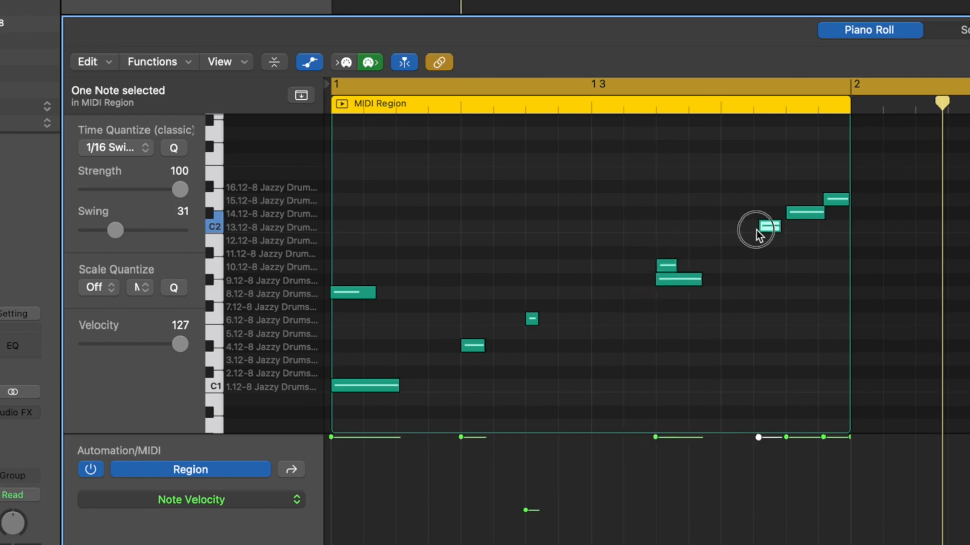
pyautogui.moveTo(761, 226); pyautogui.dragTo(726, 228)
pyautogui.click(797, 214)
pyautogui.keyDown('shift'); pyautogui.click(834, 200); pyautogui.keyUp('shift')
pyautogui.press('Delete')
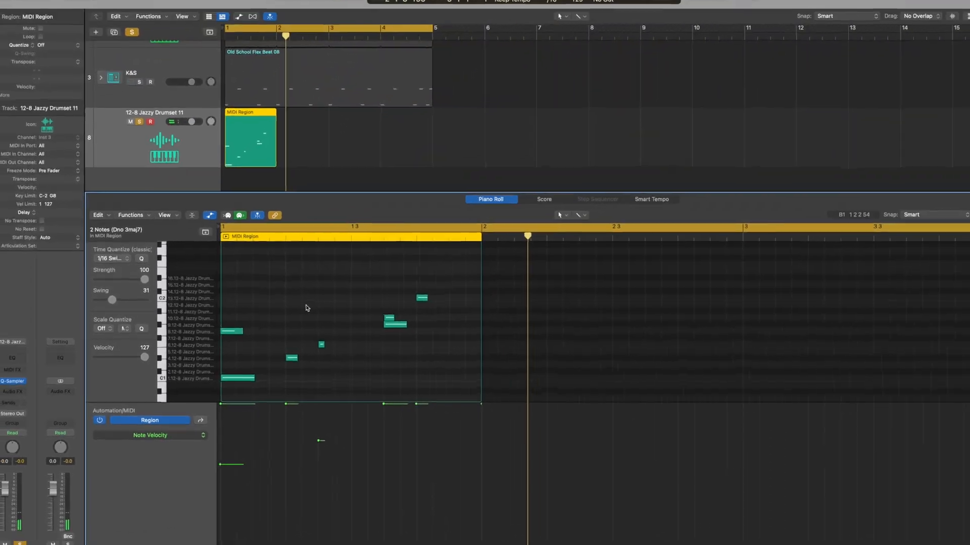
pyautogui.press('space')
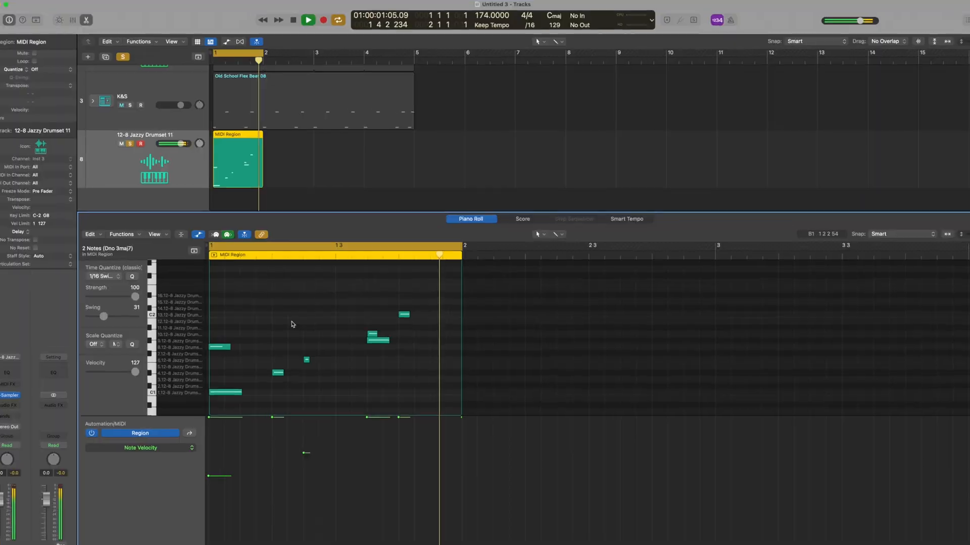
# Repeat the 12-8 Jazzy Drumset 11 pattern in bar 2, then copy the resulting two-bar region to bar 3.
pyautogui.moveTo(273, 190); pyautogui.dragTo(469, 188)
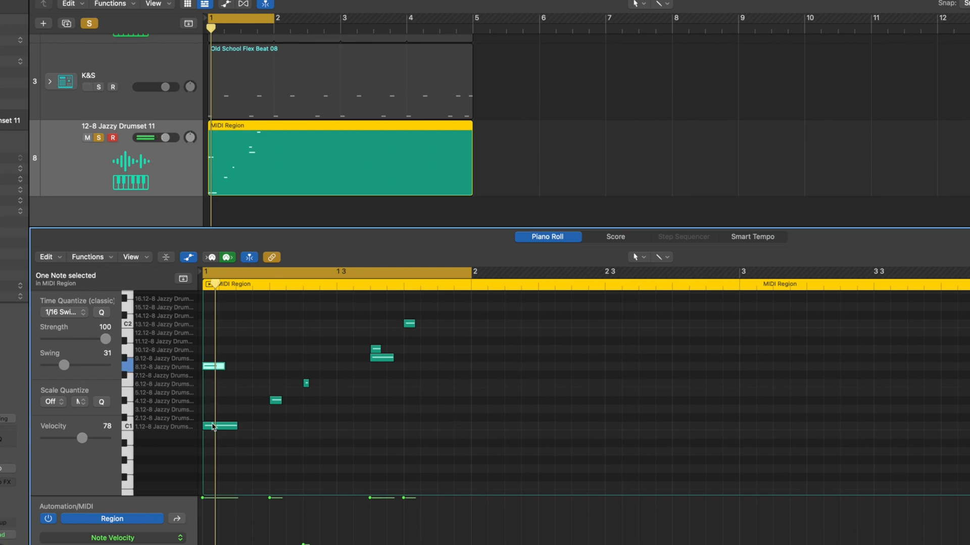
pyautogui.moveTo(527, 472); pyautogui.dragTo(207, 303)
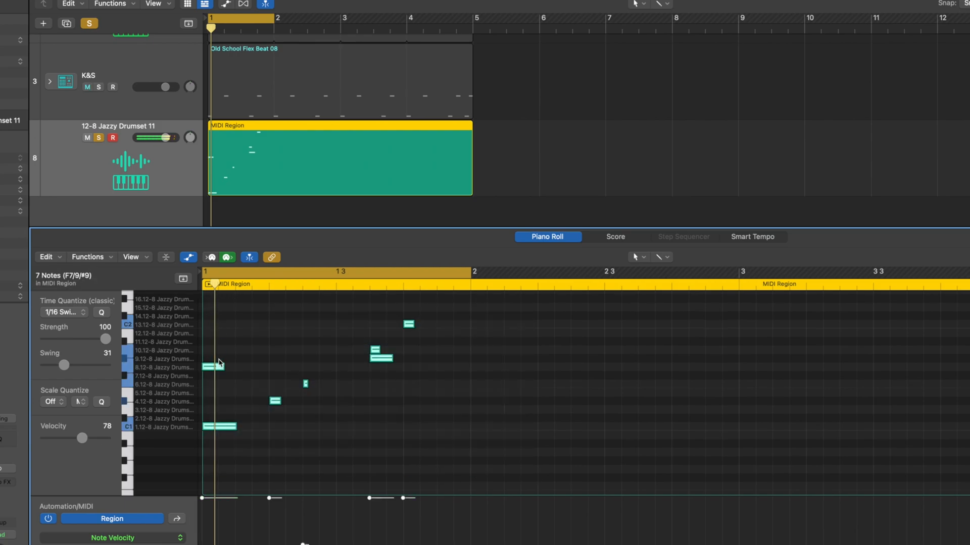
pyautogui.press('super+r')
pyautogui.moveTo(471, 192); pyautogui.dragTo(340, 191)
pyautogui.moveTo(313, 136); pyautogui.dragTo(401, 134)
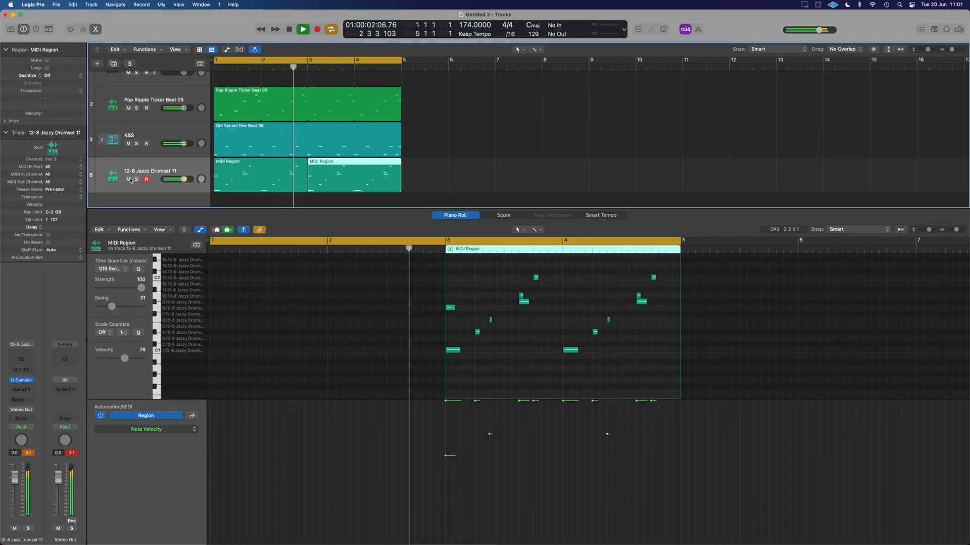
# Compare the playing beat with the 12-8 Jazzy Drumset 11 track muted and unmuted.
pyautogui.click(129, 180)
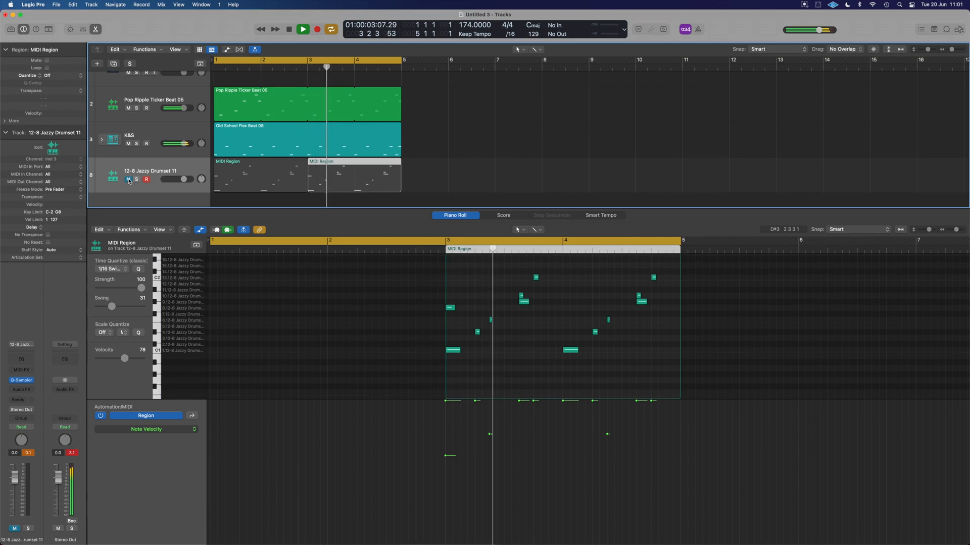
pyautogui.click(128, 180)
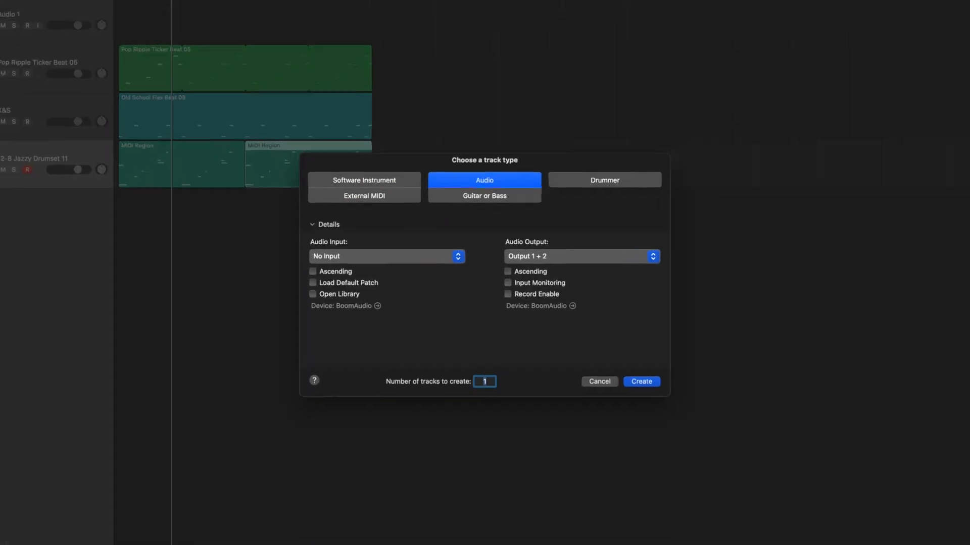
# Create one software instrument track using Drum Synth as its instrument.
pyautogui.click(364, 180)
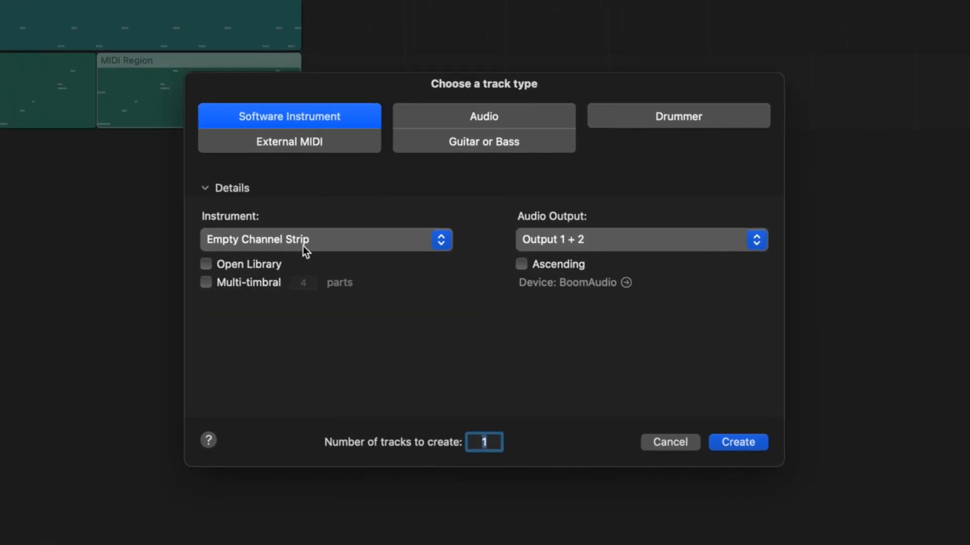
pyautogui.click(303, 247)
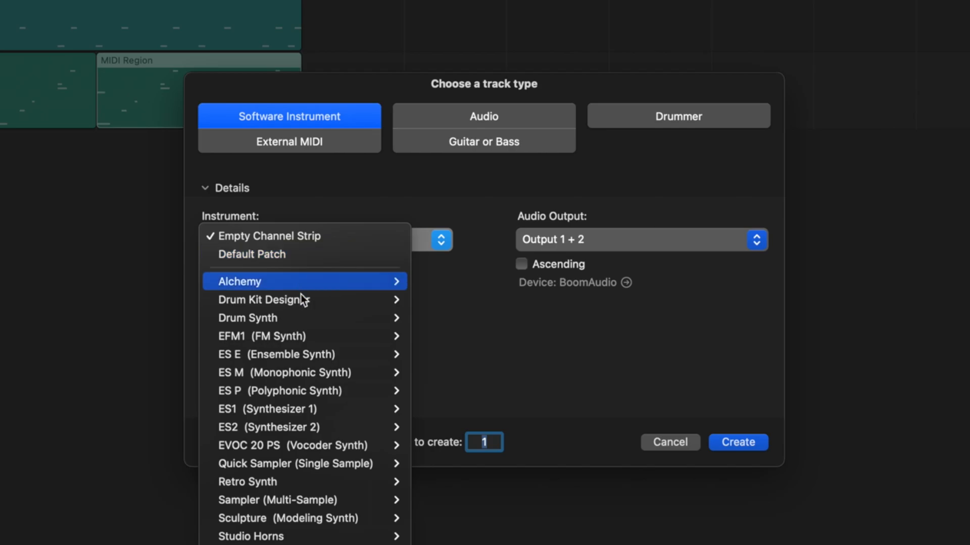
pyautogui.moveTo(299, 316)
pyautogui.click(433, 318)
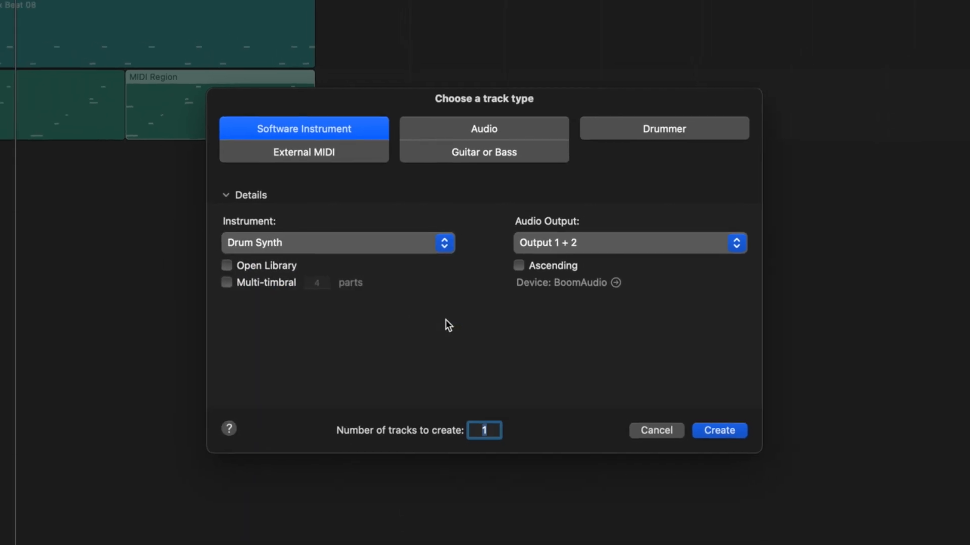
pyautogui.click(737, 441)
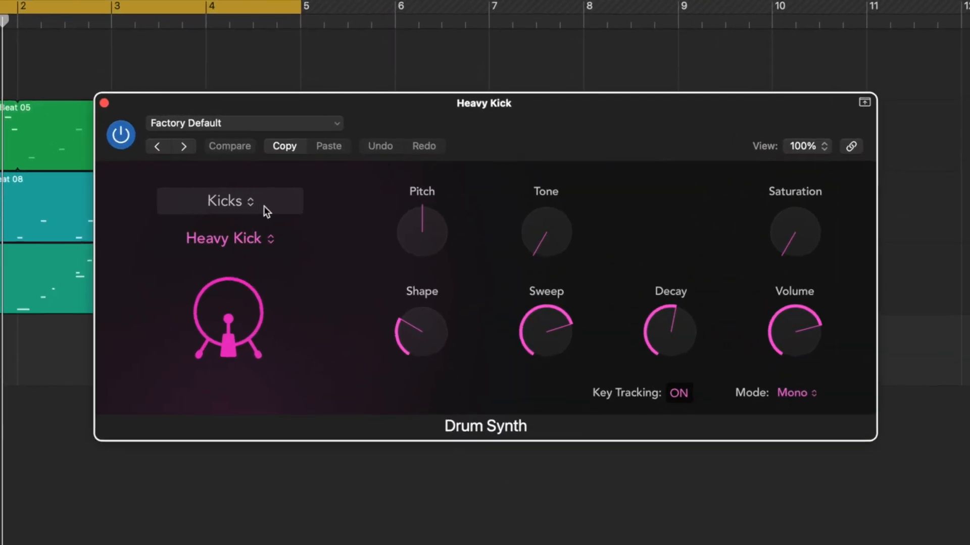
# Choose the Sharp Hi-Hat sound from Drum Synth's Hats and Cymbals category and close the plug-in window.
pyautogui.click(319, 177)
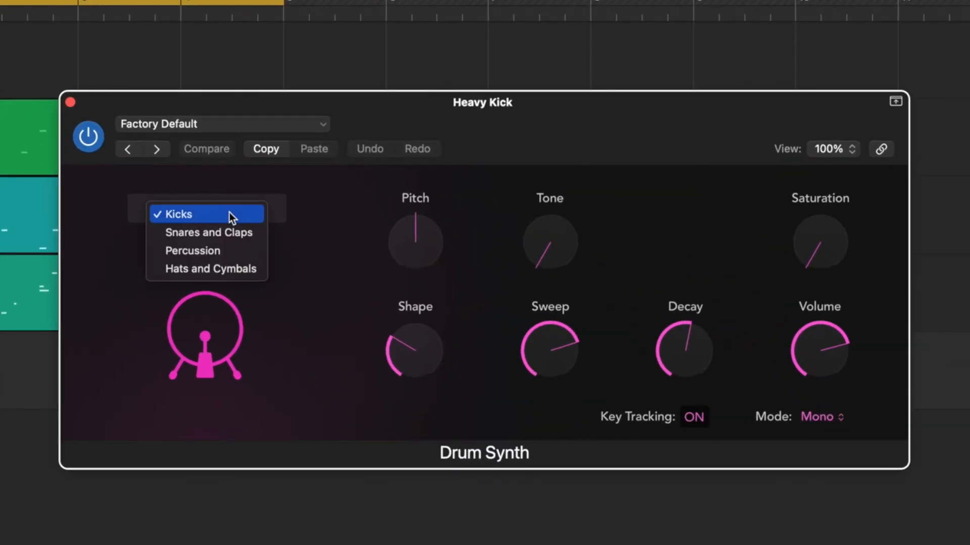
pyautogui.click(226, 268)
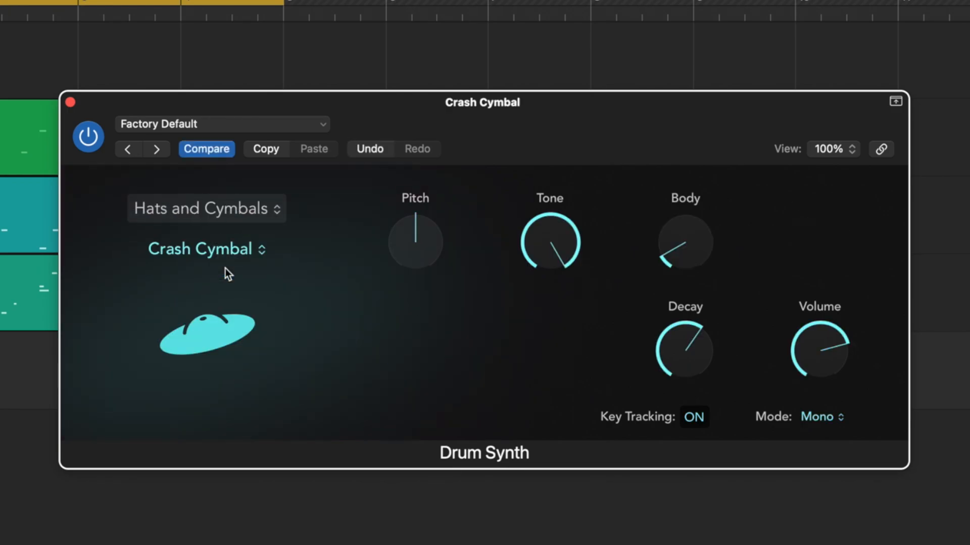
pyautogui.click(223, 251)
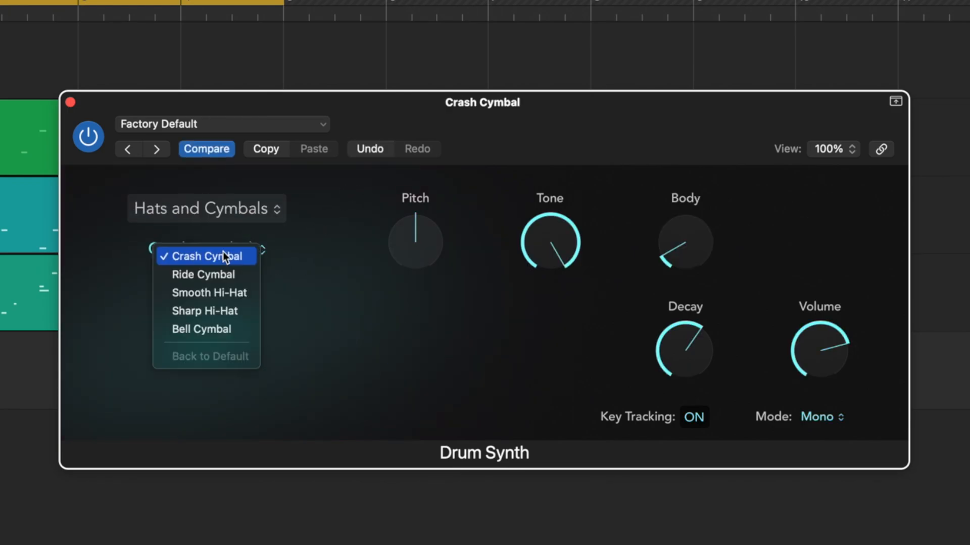
pyautogui.click(212, 310)
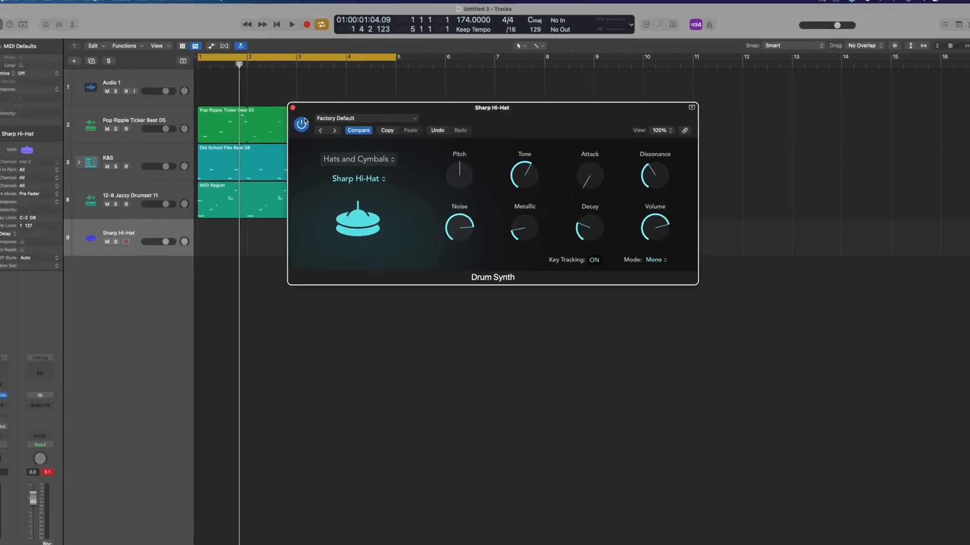
pyautogui.click(292, 107)
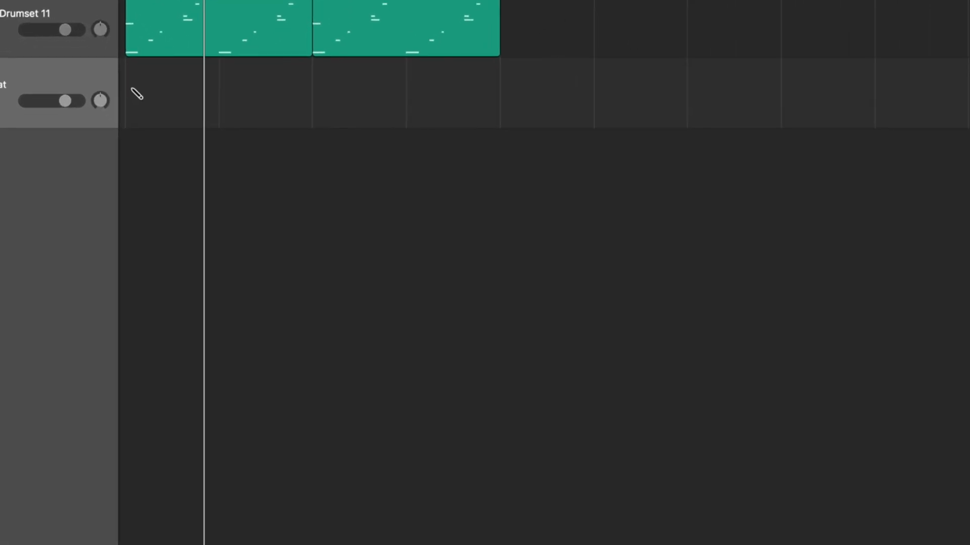
# Create an empty MIDI region covering bars 1 to 4 on the Sharp Hi-Hat track and open it for note editing.
pyautogui.keyDown('super'); pyautogui.click(203, 240); pyautogui.keyUp('super')
pyautogui.moveTo(209, 100); pyautogui.dragTo(516, 101)
pyautogui.doubleClick(281, 46)
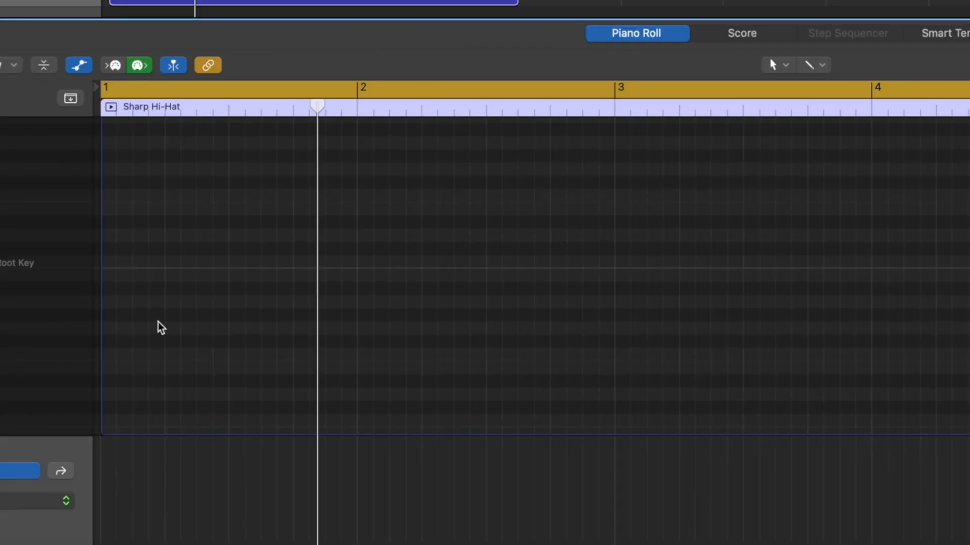
# Enter eight evenly spaced C3 hi-hat notes across bar 1, lowering the second note's velocity and setting the fourth's to 101.
pyautogui.moveTo(126, 266); pyautogui.dragTo(116, 263)
pyautogui.keyDown('super'); pyautogui.click(141, 262); pyautogui.keyUp('super')
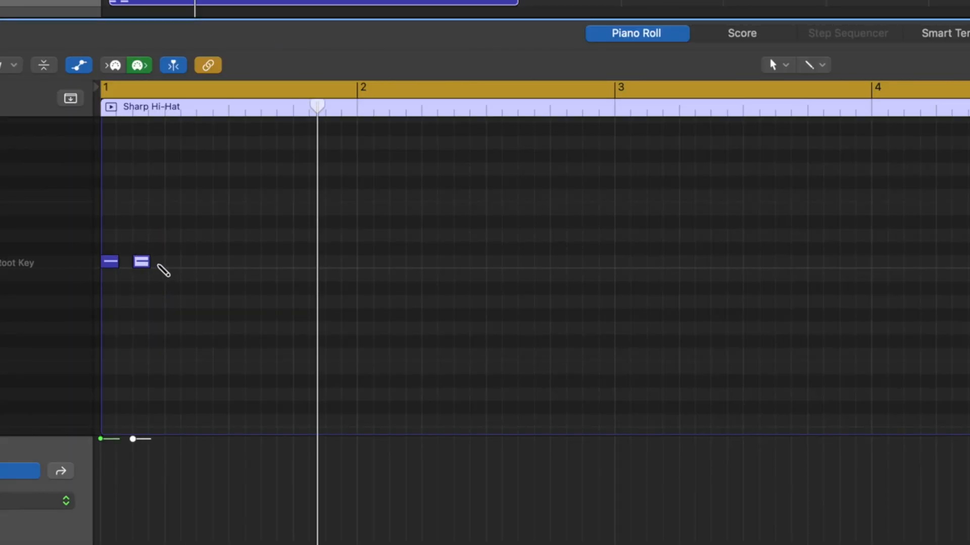
pyautogui.keyDown('super'); pyautogui.click(231, 262); pyautogui.keyUp('super')
pyautogui.press('space')
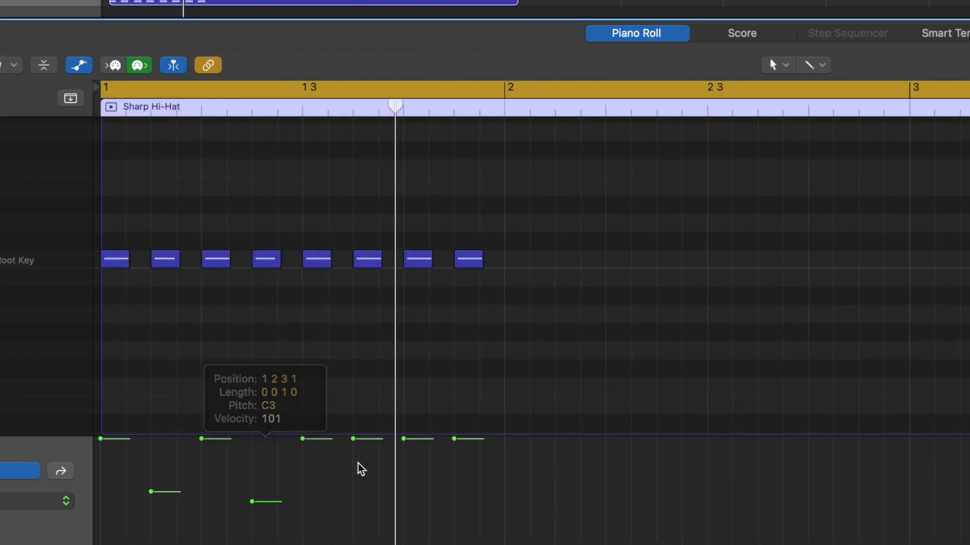
# Lower the velocities of the sixth and eighth hi-hat notes and add an extra sixteenth note at the end of bar 1.
pyautogui.moveTo(354, 441); pyautogui.dragTo(353, 506)
pyautogui.moveTo(455, 441); pyautogui.dragTo(454, 514)
pyautogui.keyDown('super'); pyautogui.click(494, 258); pyautogui.keyUp('super')
pyautogui.press('space')
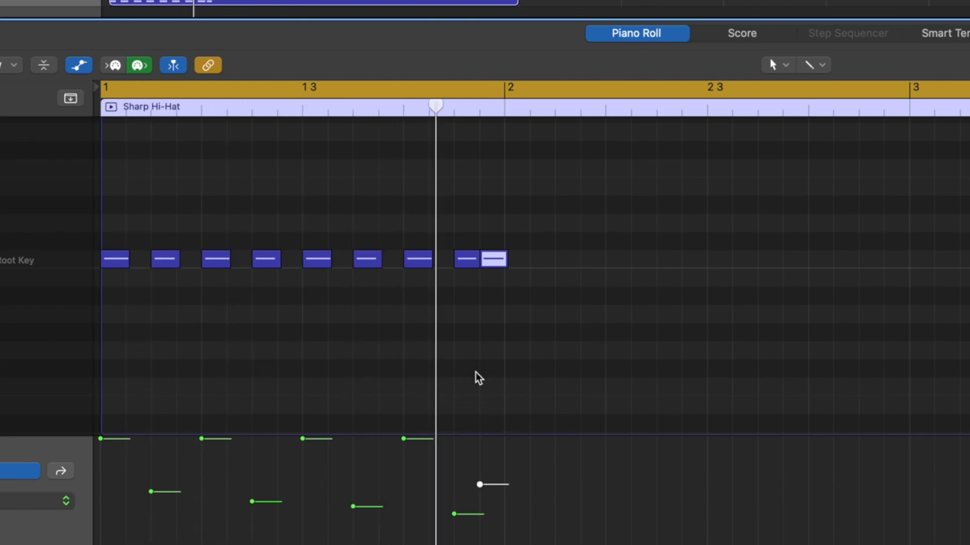
# Move the extra hi-hat note to the end of bar 2 and copy the eight-note pattern into bar 2.
pyautogui.moveTo(504, 267); pyautogui.dragTo(898, 271)
pyautogui.moveTo(535, 310); pyautogui.dragTo(91, 180)
pyautogui.moveTo(116, 259); pyautogui.dragTo(526, 255)
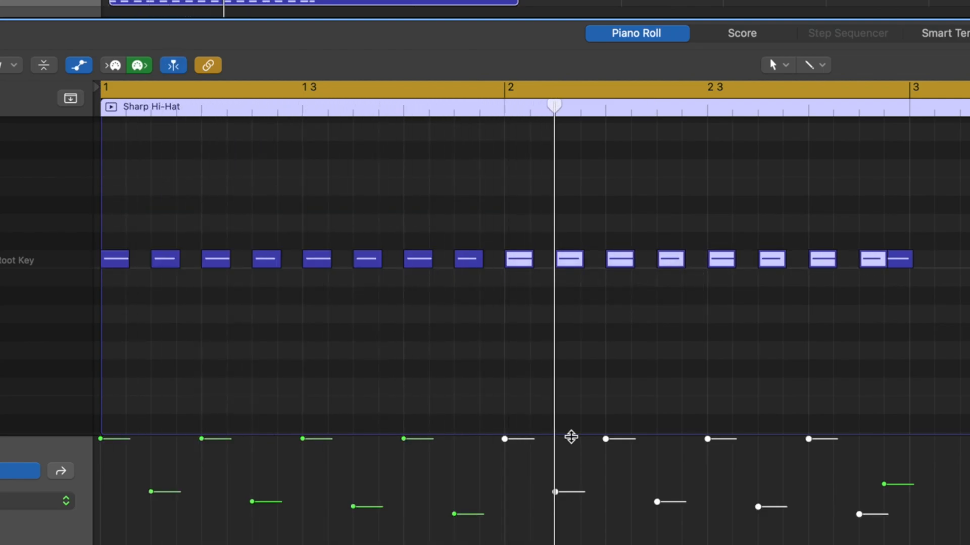
# Humanize all the hi-hat notes with a random velocity of 5 and zero randomization of position and length.
pyautogui.press('super+a')
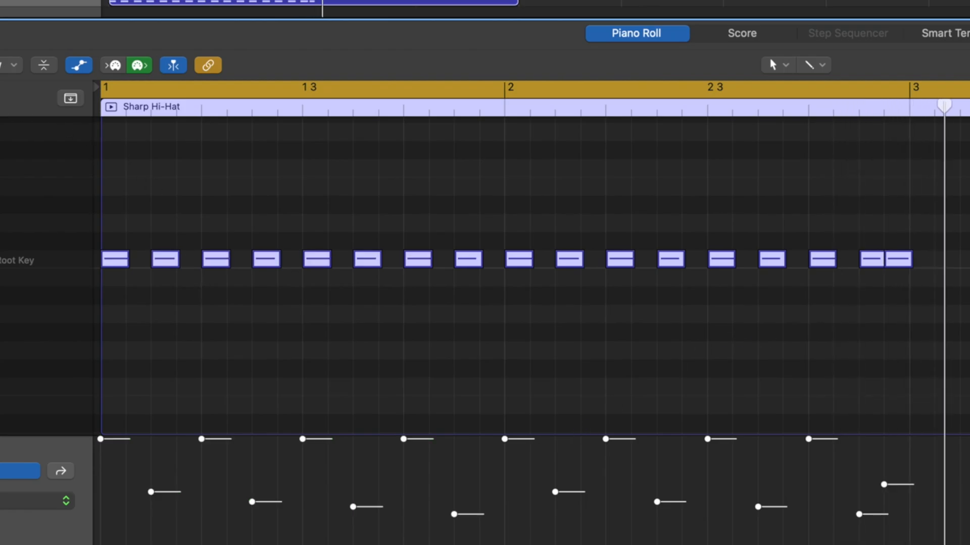
pyautogui.click(0, 64)
pyautogui.moveTo(29, 259)
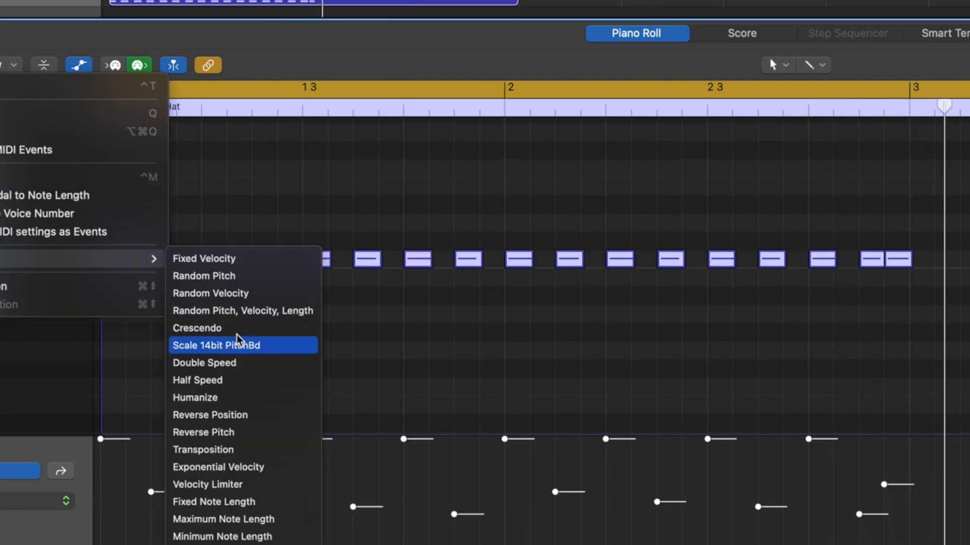
pyautogui.click(244, 399)
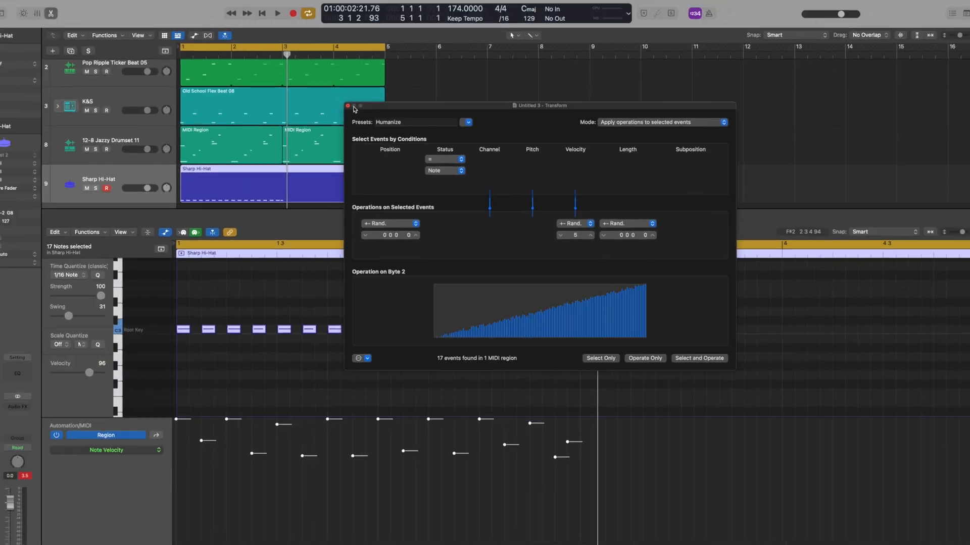
pyautogui.click(115, 8)
# Trim the Sharp Hi-Hat region to two bars, copy it to bar 3, and play the beat.
pyautogui.click(414, 174)
pyautogui.moveTo(283, 182); pyautogui.dragTo(379, 175)
pyautogui.press('space')
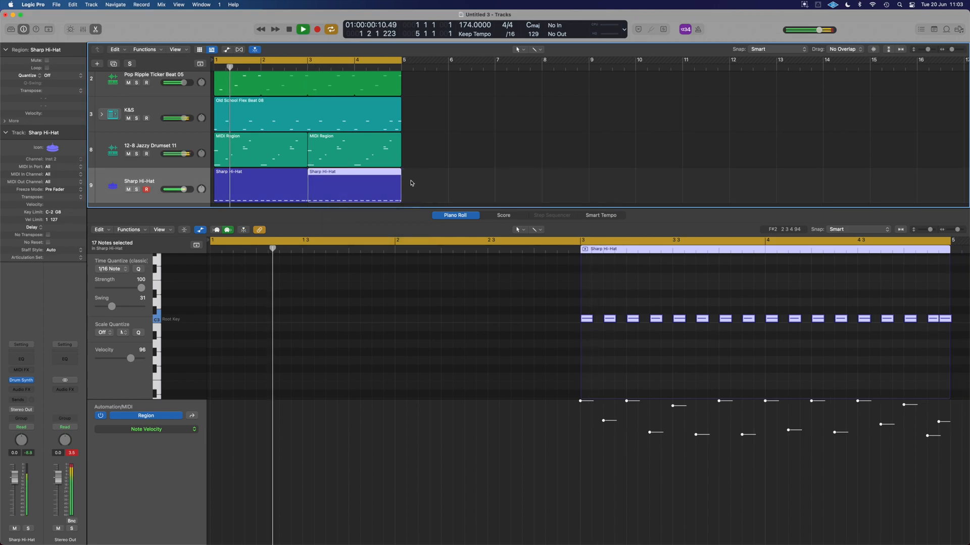
pyautogui.click(409, 177)
pyautogui.click(388, 179)
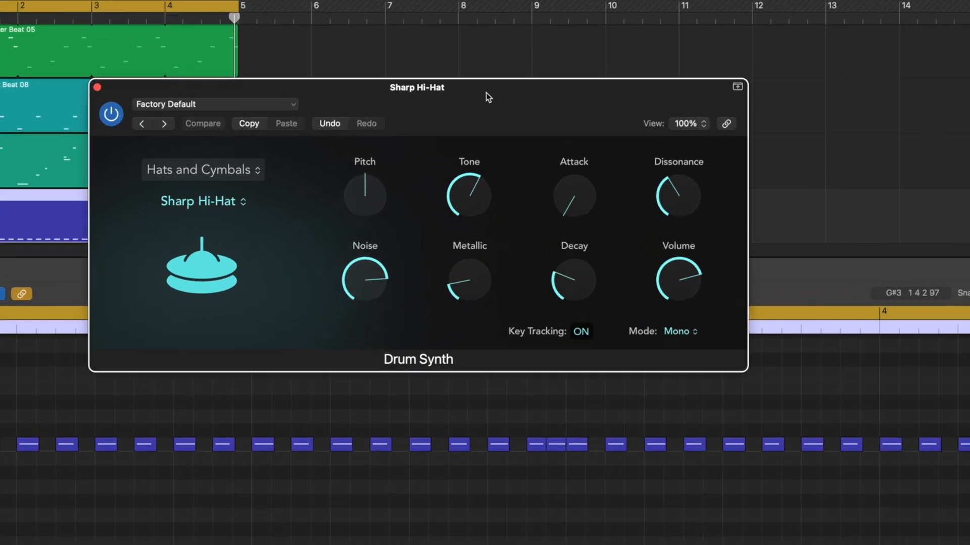
# Sweep the Sharp Hi-Hat's Drum Synth Pitch during playback and settle it at -24.
pyautogui.moveTo(519, 113)
pyautogui.mouseDown()
pyautogui.moveTo(556, 124)
pyautogui.moveTo(528, 117)
pyautogui.mouseUp()
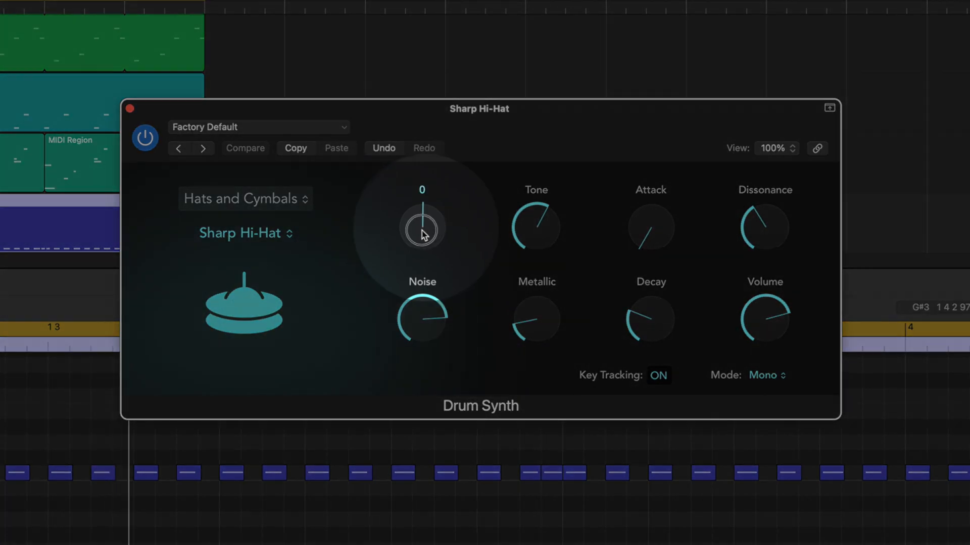
pyautogui.moveTo(420, 234); pyautogui.dragTo(435, 259)
pyautogui.press('space')
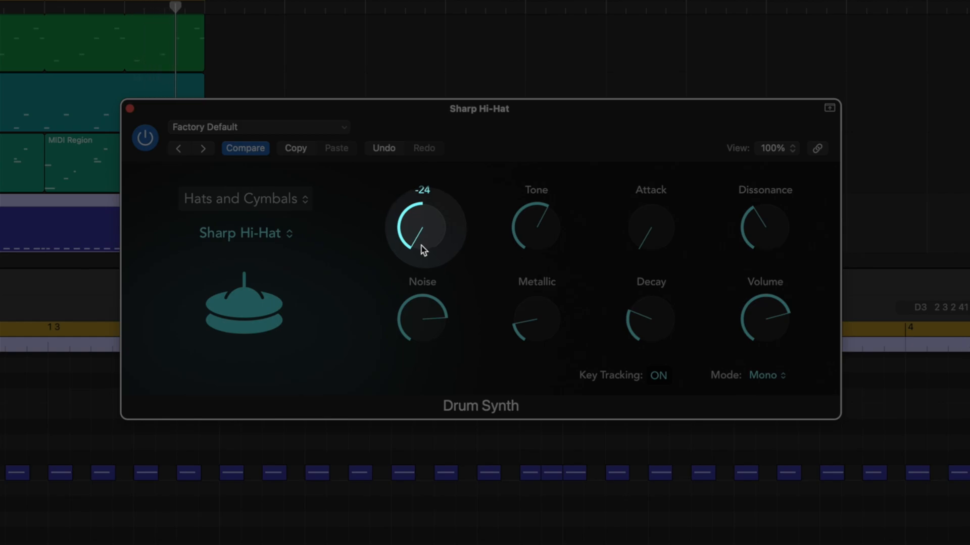
pyautogui.moveTo(423, 250); pyautogui.dragTo(422, 145)
pyautogui.moveTo(427, 232); pyautogui.dragTo(428, 355)
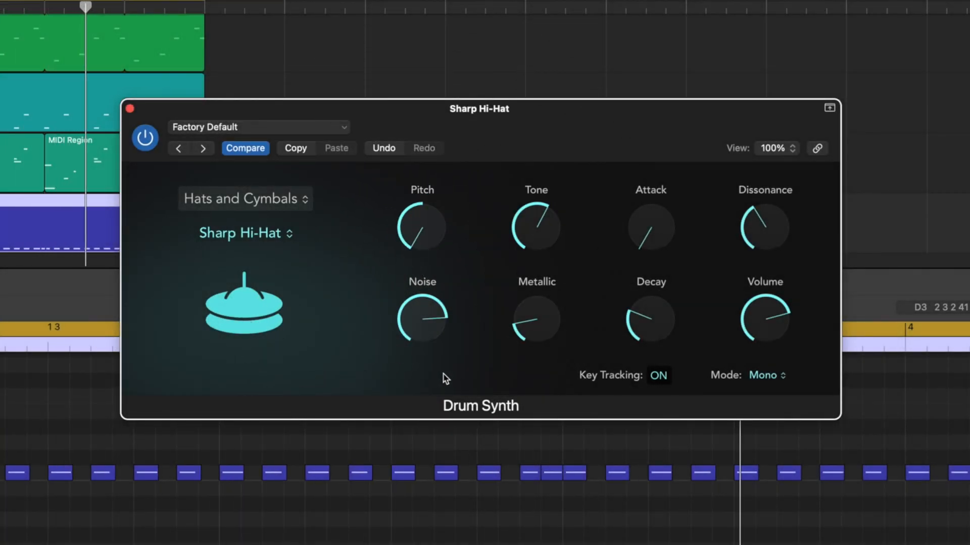
# Sweep the Sharp Hi-Hat's Tone down and up, settling it at about three-quarters.
pyautogui.moveTo(536, 227); pyautogui.dragTo(538, 341)
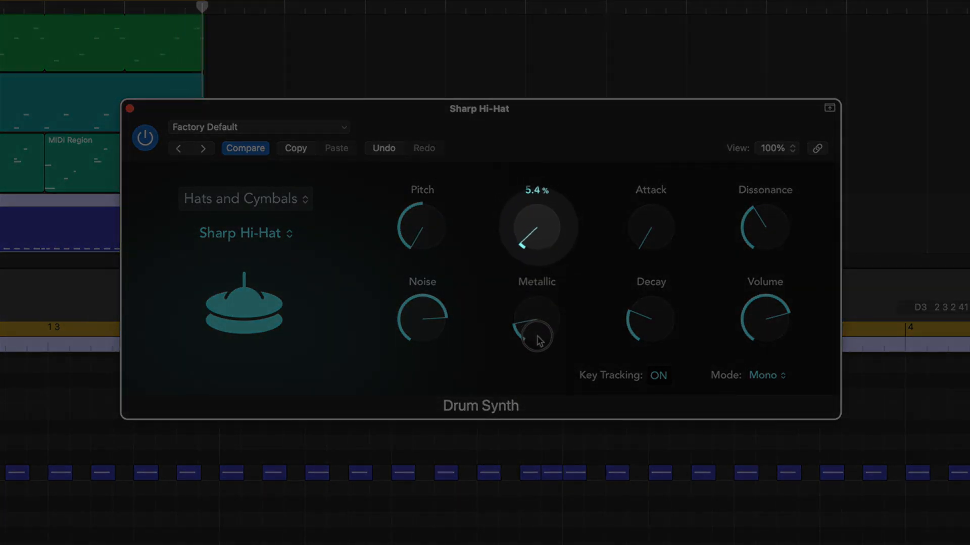
pyautogui.moveTo(539, 225); pyautogui.dragTo(542, 99)
pyautogui.moveTo(544, 237)
pyautogui.mouseDown()
pyautogui.moveTo(546, 211)
pyautogui.moveTo(544, 251)
pyautogui.mouseUp()
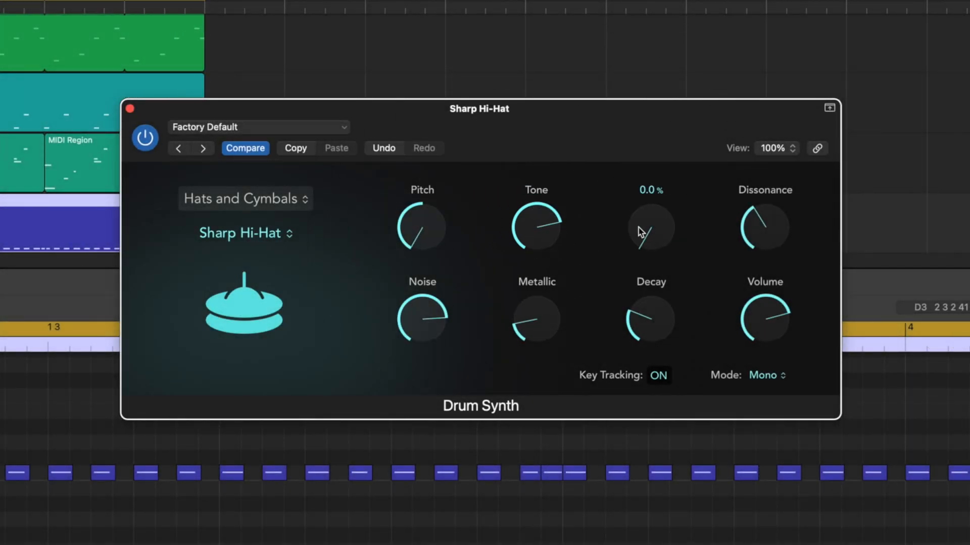
# Try a high Attack setting on the Sharp Hi-Hat and return it to 0%.
pyautogui.moveTo(642, 232); pyautogui.dragTo(661, 54)
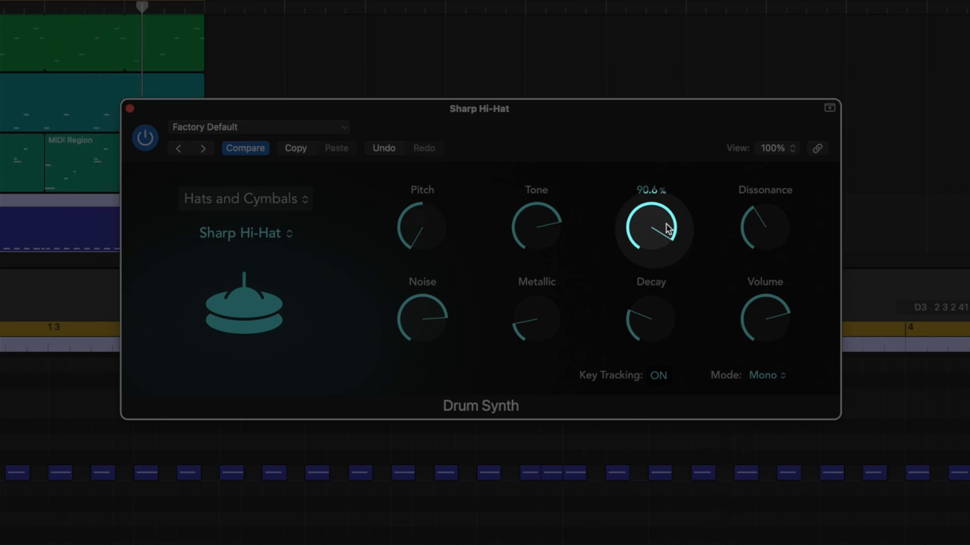
pyautogui.moveTo(669, 228); pyautogui.dragTo(677, 386)
pyautogui.moveTo(658, 243); pyautogui.dragTo(658, 260)
# Sweep the Sharp Hi-Hat's Dissonance up to 100% and back down, settling it at about one-third.
pyautogui.moveTo(748, 257)
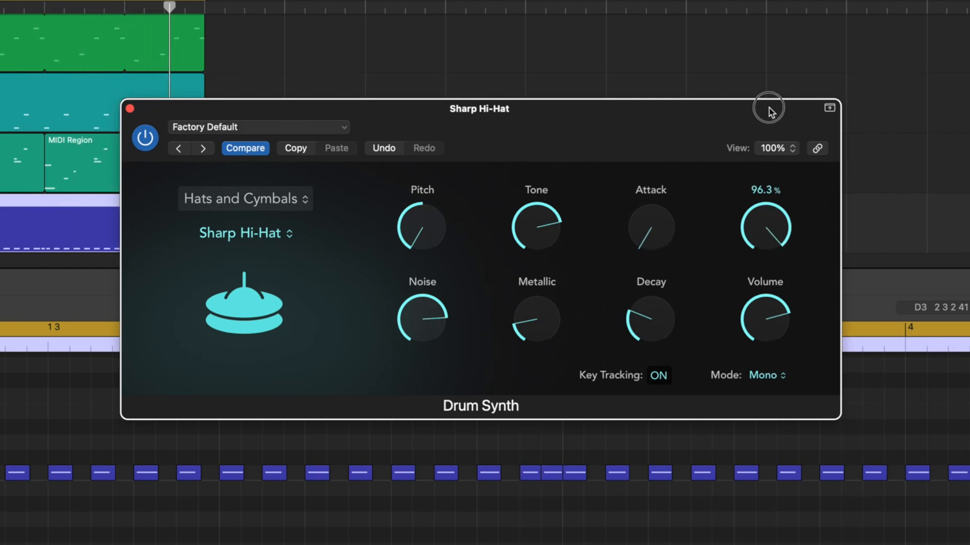
pyautogui.moveTo(770, 229)
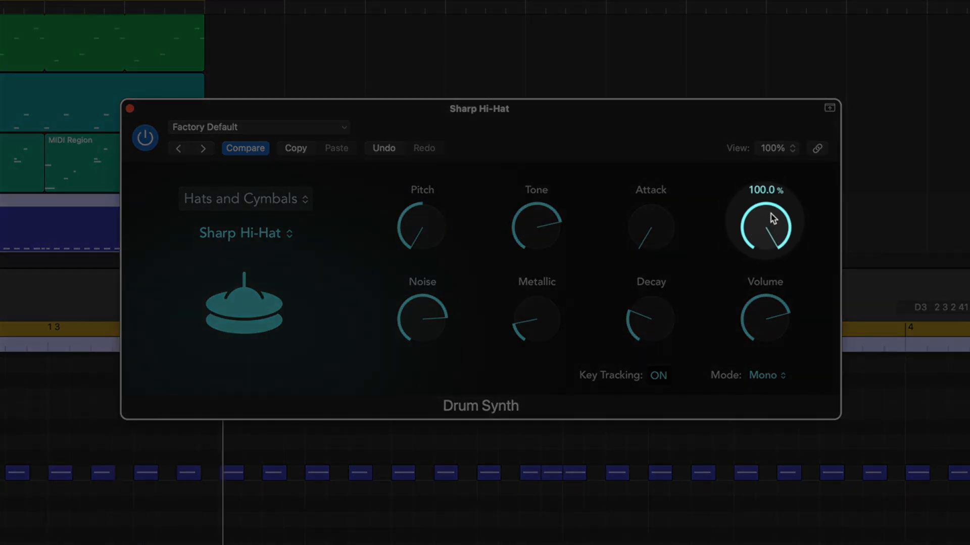
pyautogui.moveTo(773, 218); pyautogui.dragTo(772, 396)
pyautogui.moveTo(771, 298)
pyautogui.moveTo(770, 227)
pyautogui.scroll(5, 768, 235)
pyautogui.scroll(2, 766, 236)
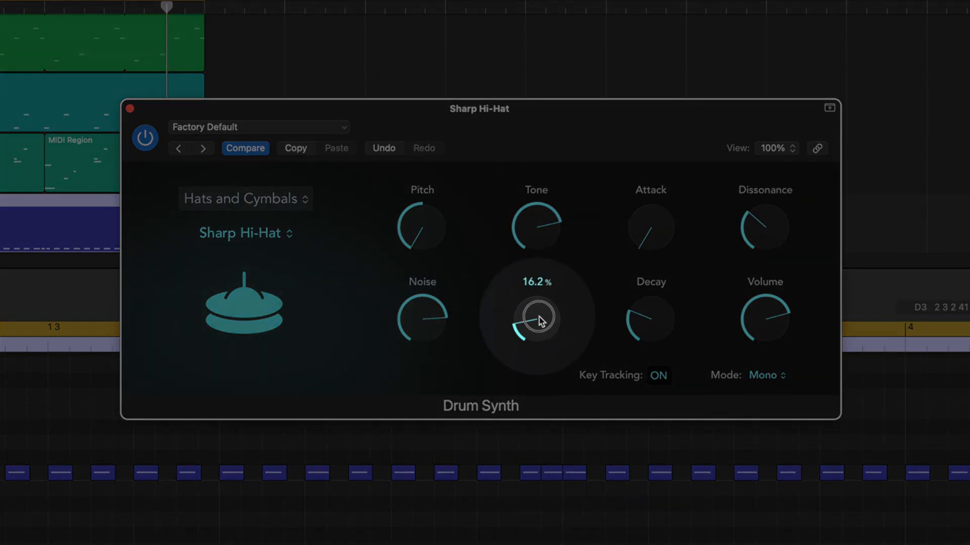
# Lower the Sharp Hi-Hat's Metallic amount slightly and shorten its Decay to about 20%.
pyautogui.moveTo(537, 318); pyautogui.dragTo(557, 325)
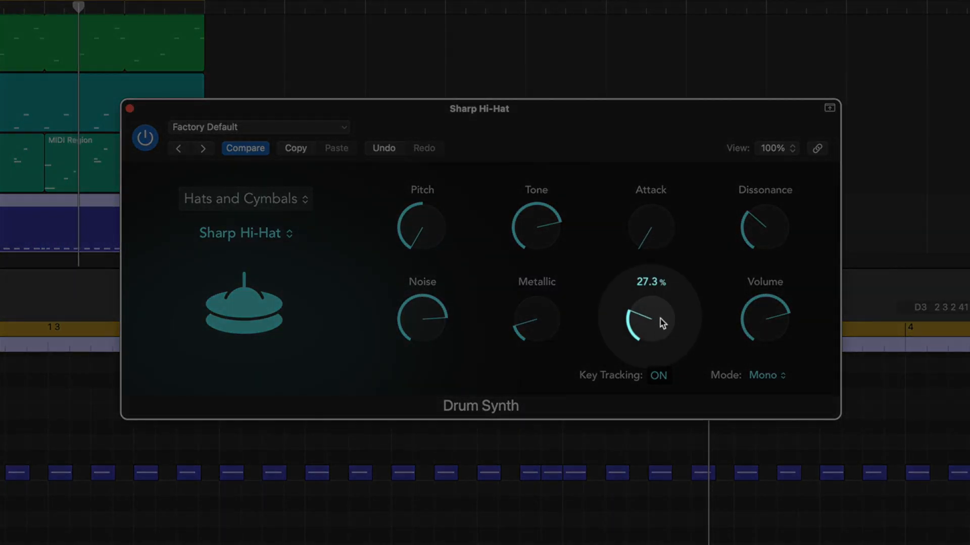
pyautogui.moveTo(662, 320)
pyautogui.mouseDown()
pyautogui.moveTo(656, 336)
pyautogui.moveTo(656, 327)
pyautogui.mouseUp()
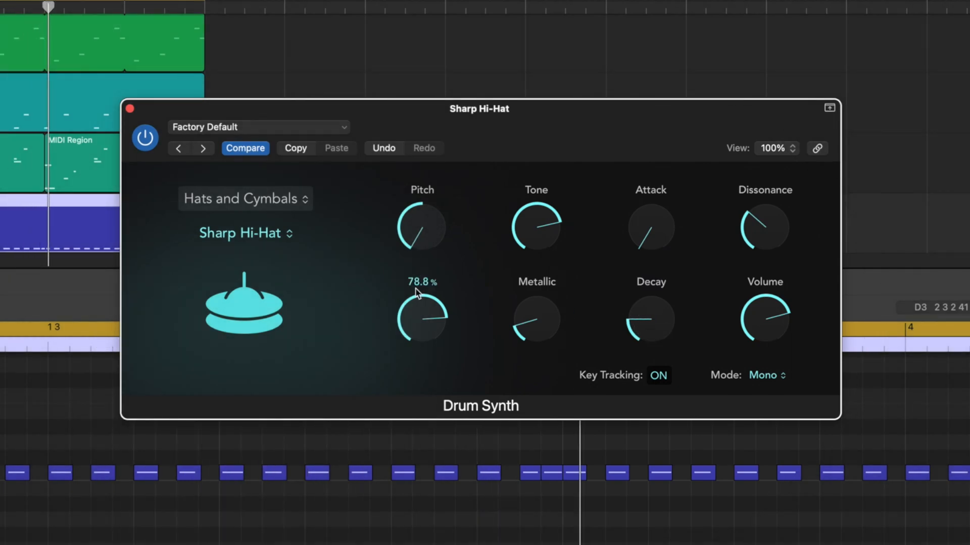
# Close the Sharp Hi-Hat's Drum Synth and create a new Drummer track with the Songwriter genre.
pyautogui.moveTo(755, 323)
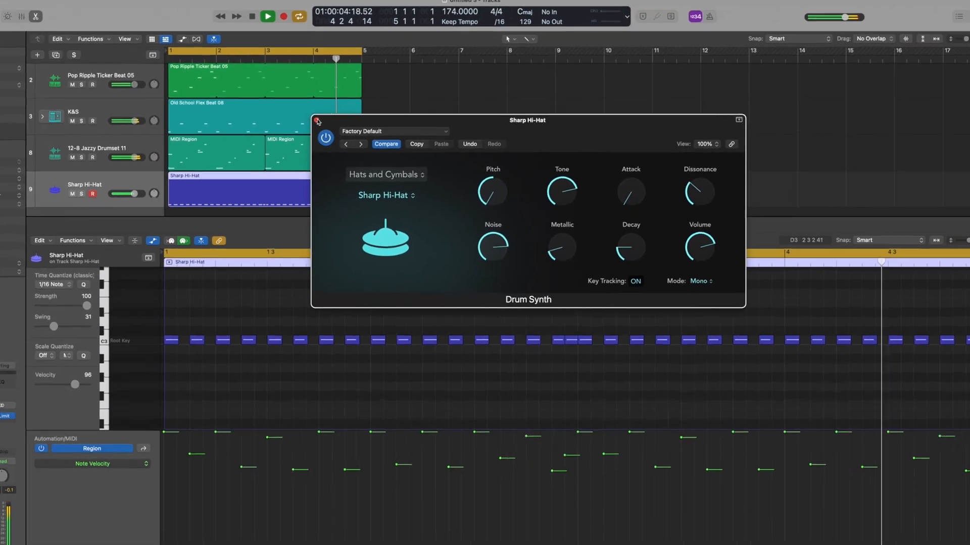
pyautogui.click(129, 108)
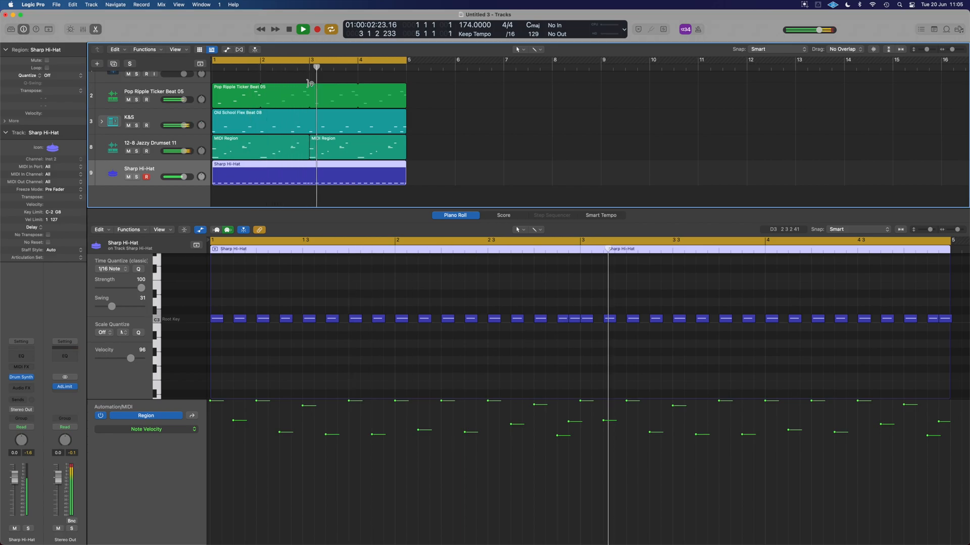
pyautogui.click(97, 63)
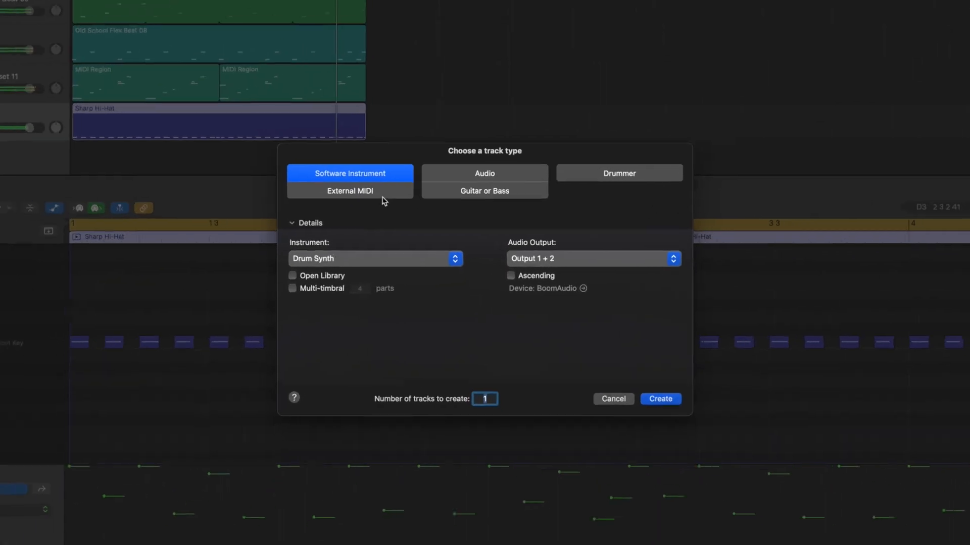
pyautogui.click(682, 135)
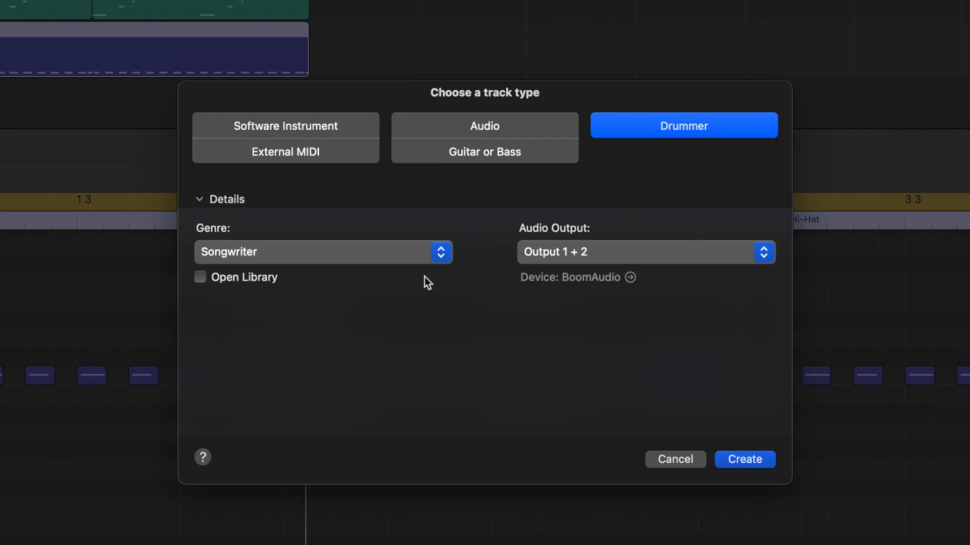
pyautogui.click(438, 253)
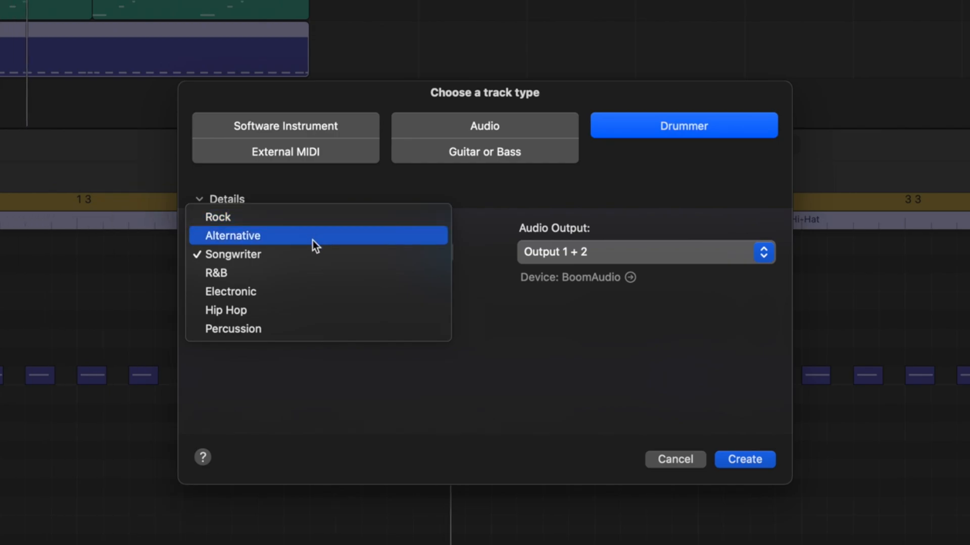
pyautogui.click(390, 257)
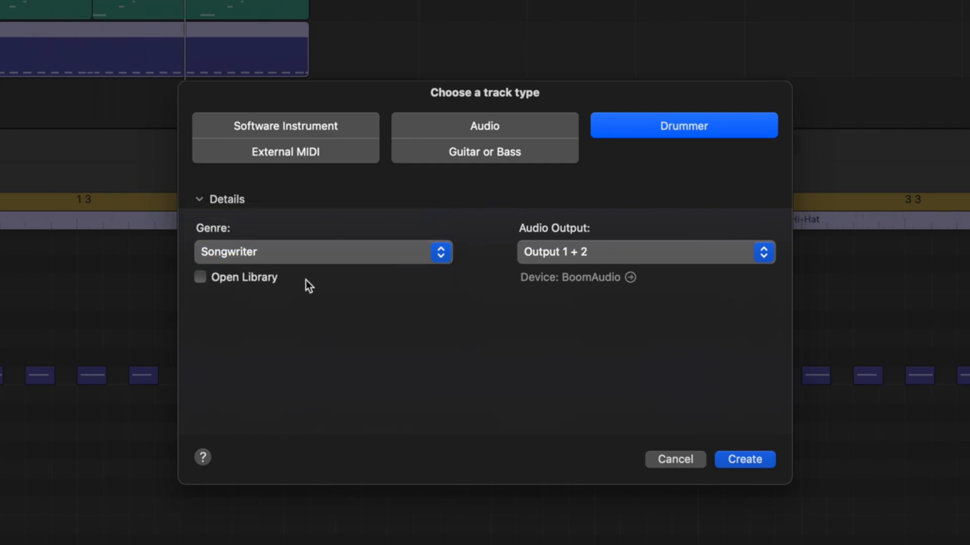
pyautogui.click(750, 460)
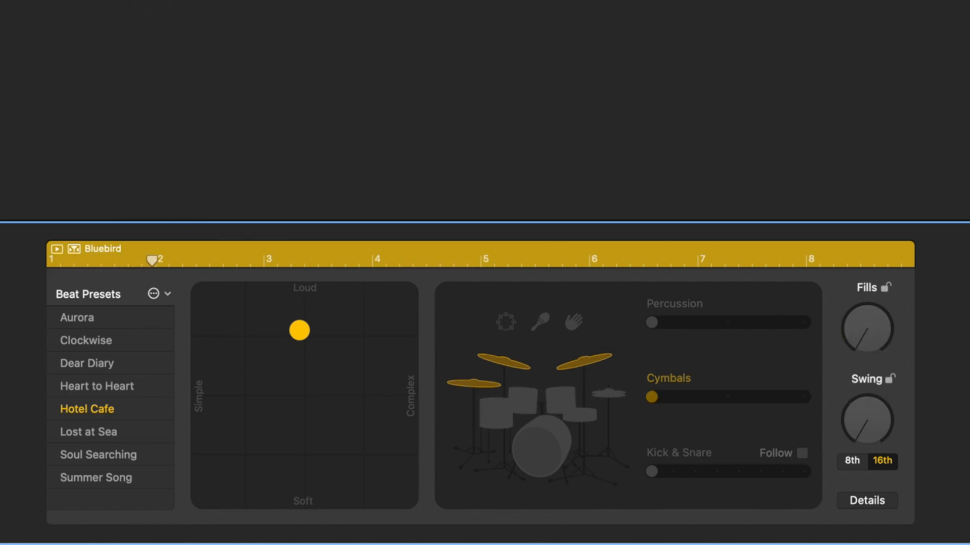
# Shorten the Bluebird Drummer region to four bars, push its feel towards loud and complex, and settle the Cymbals on their lowest variation.
pyautogui.moveTo(645, 0); pyautogui.dragTo(208, 0)
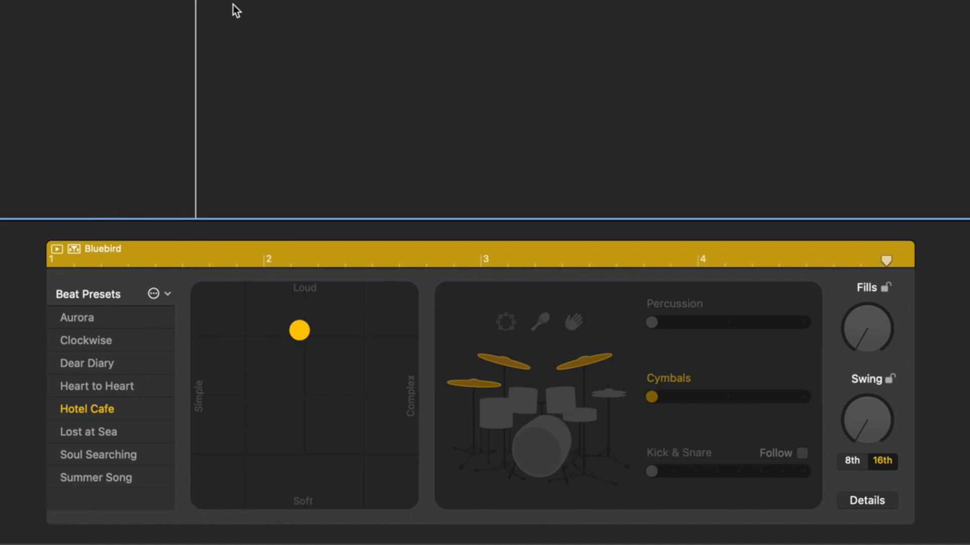
pyautogui.moveTo(305, 334); pyautogui.dragTo(398, 332)
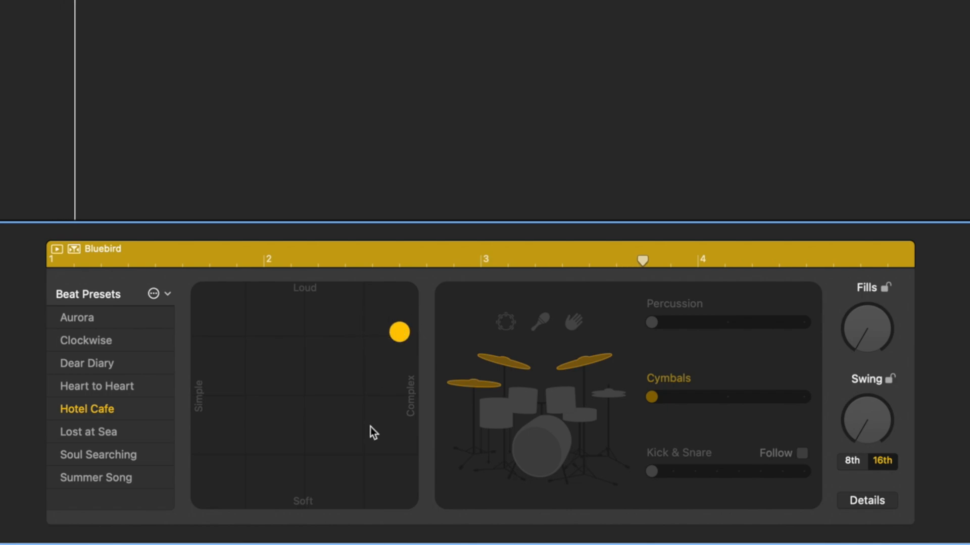
pyautogui.moveTo(370, 426); pyautogui.dragTo(390, 353)
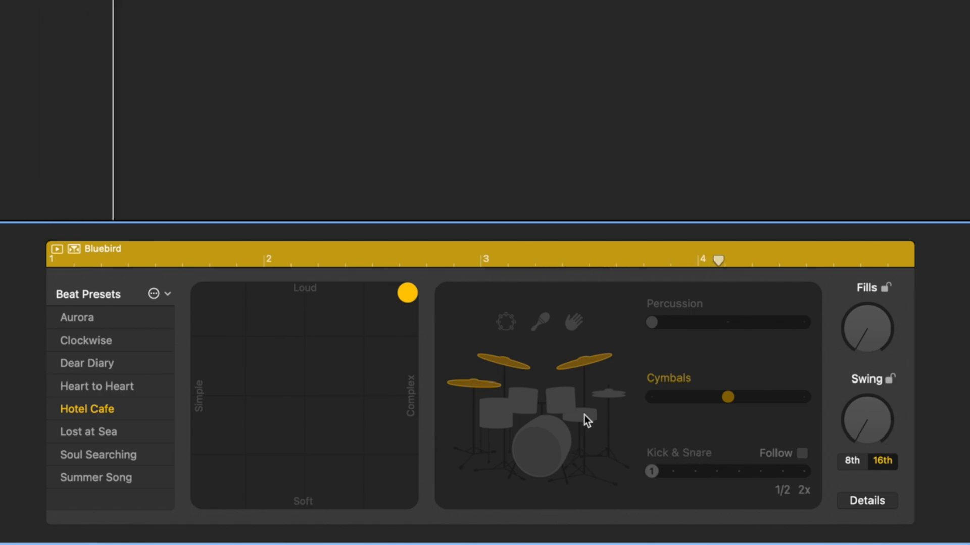
pyautogui.moveTo(727, 397); pyautogui.dragTo(651, 398)
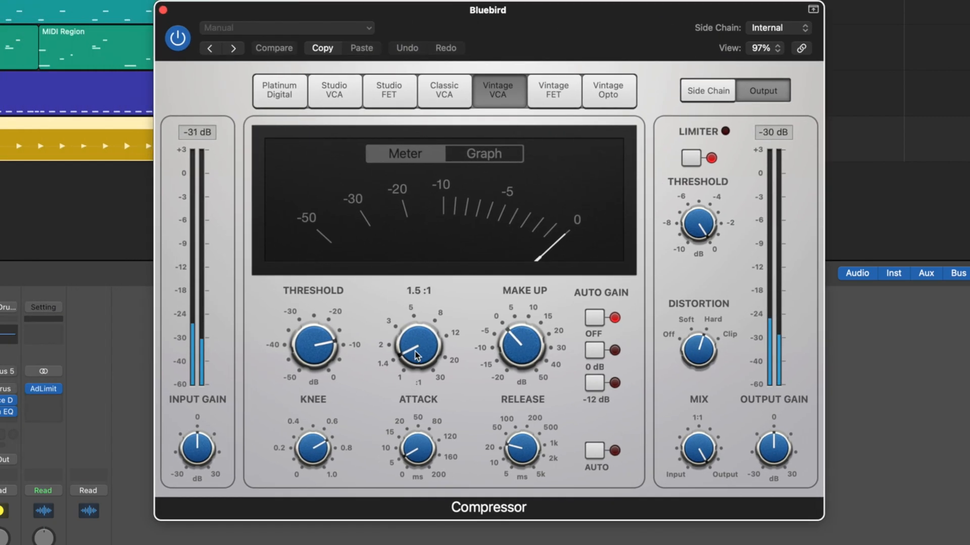
# Compress Bluebird harder with a 3.1:1 ratio, a threshold near -40 dB, -12 dB auto gain and -11 dB output gain.
pyautogui.moveTo(423, 358); pyautogui.dragTo(421, 334)
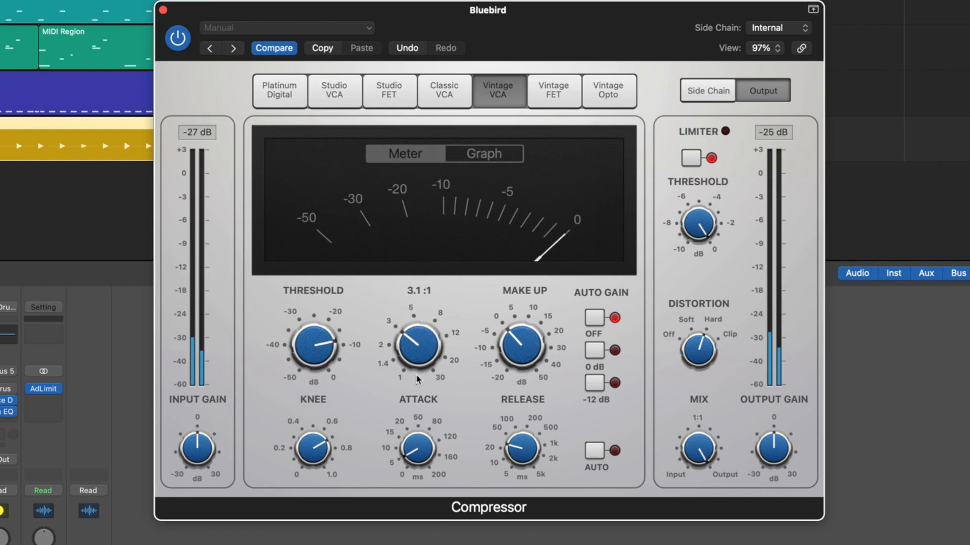
pyautogui.moveTo(329, 349); pyautogui.dragTo(317, 381)
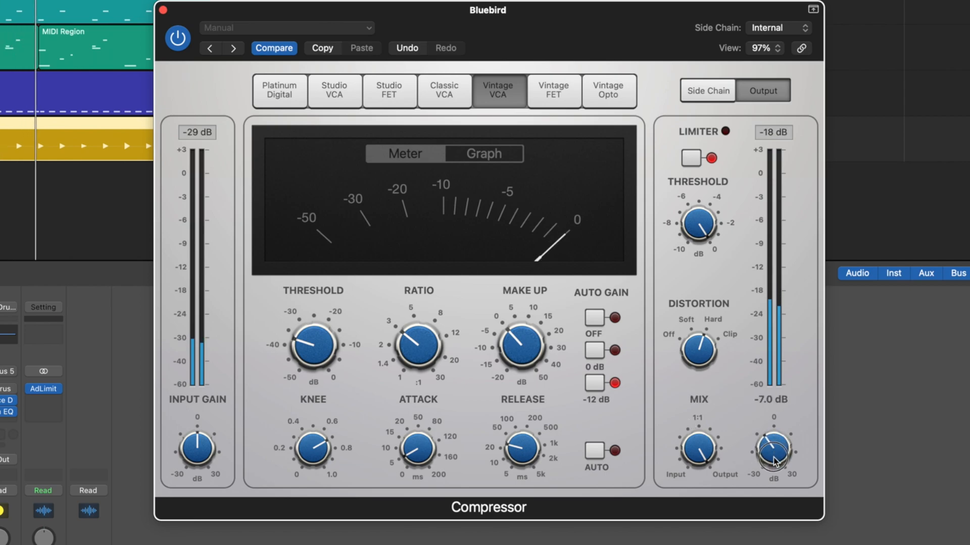
pyautogui.scroll(-1, 773, 461)
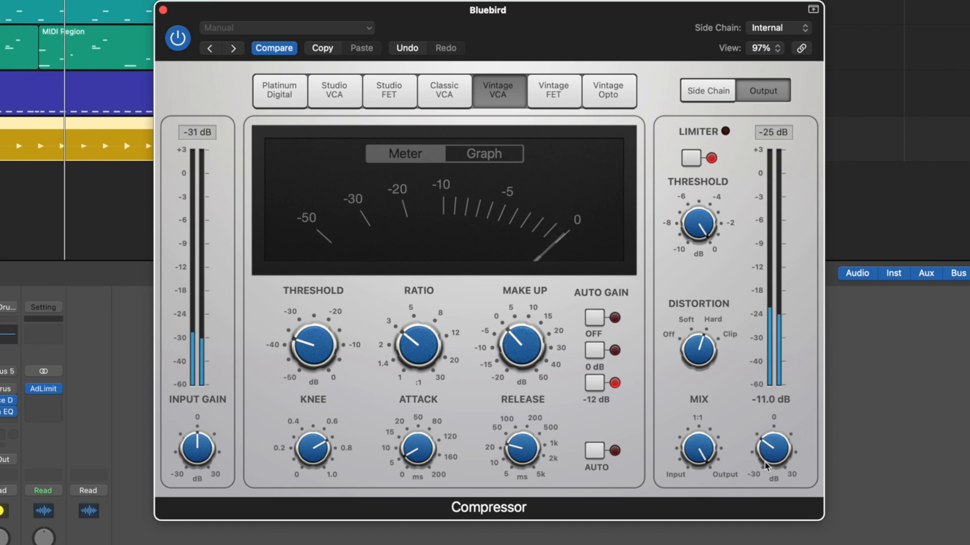
pyautogui.click(163, 10)
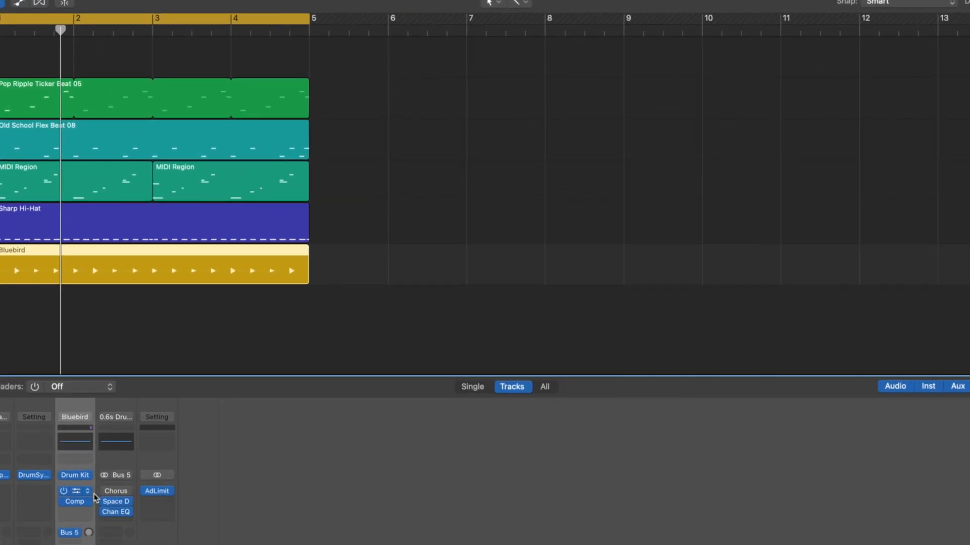
# Add a Channel EQ to Bluebird with a 494 Hz low cut, and toggle the track's mute to compare the beat.
pyautogui.click(76, 490)
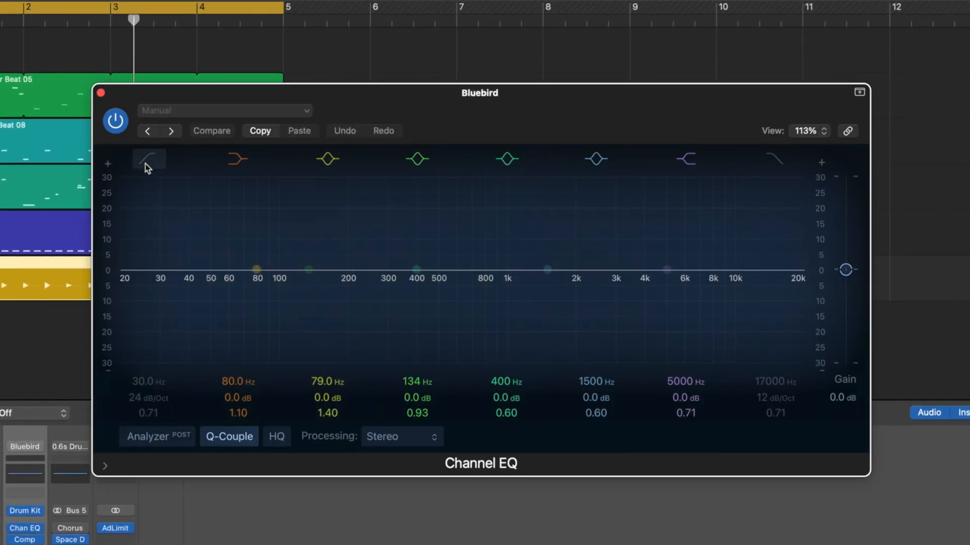
pyautogui.click(148, 160)
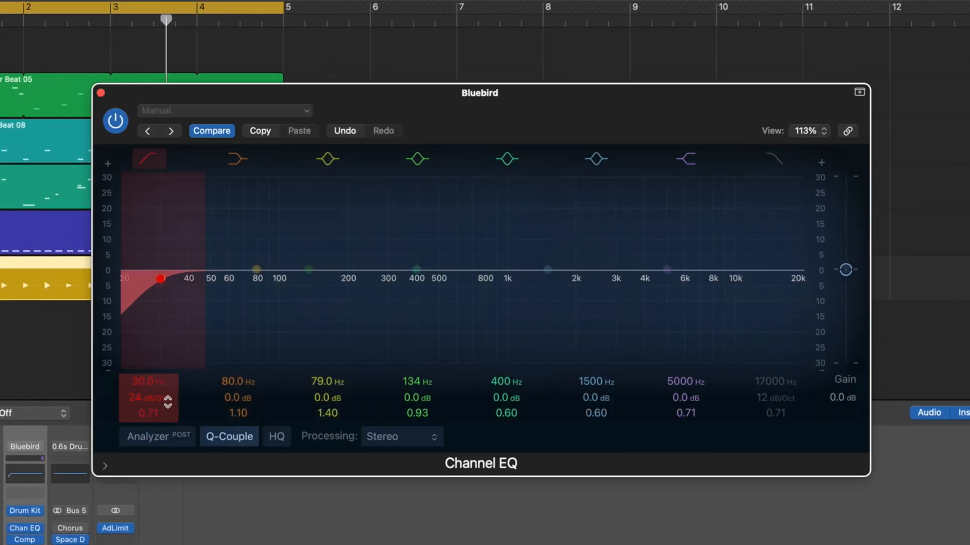
pyautogui.moveTo(159, 285); pyautogui.dragTo(437, 282)
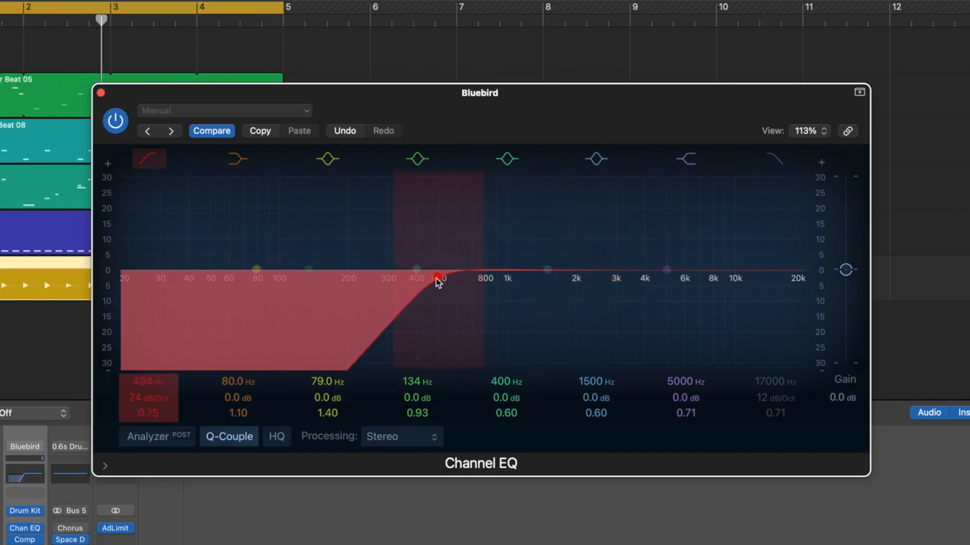
pyautogui.click(100, 92)
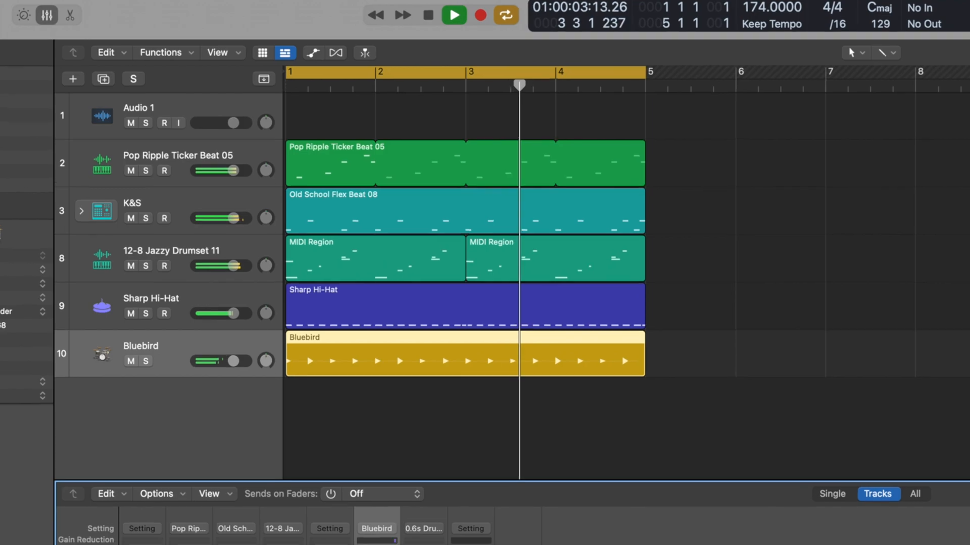
pyautogui.click(256, 525)
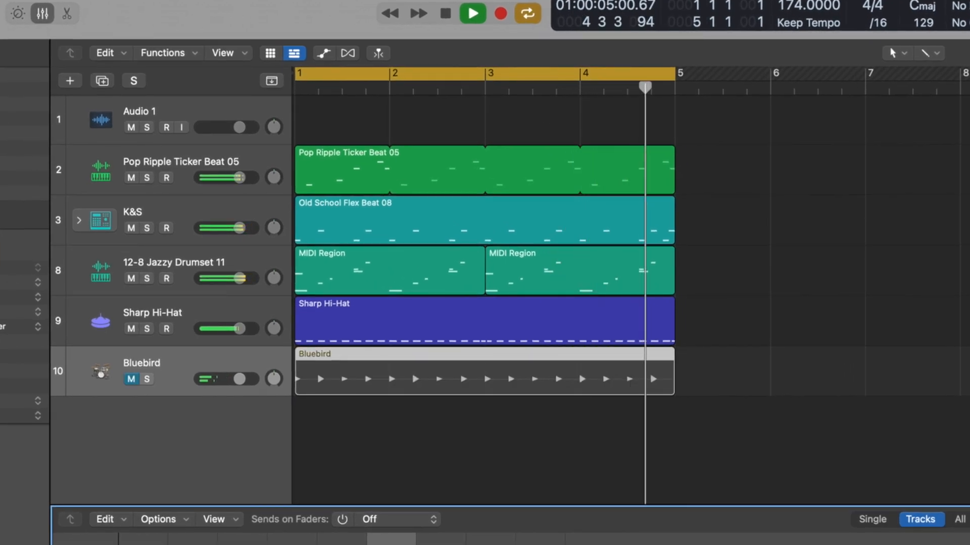
pyautogui.press('m')
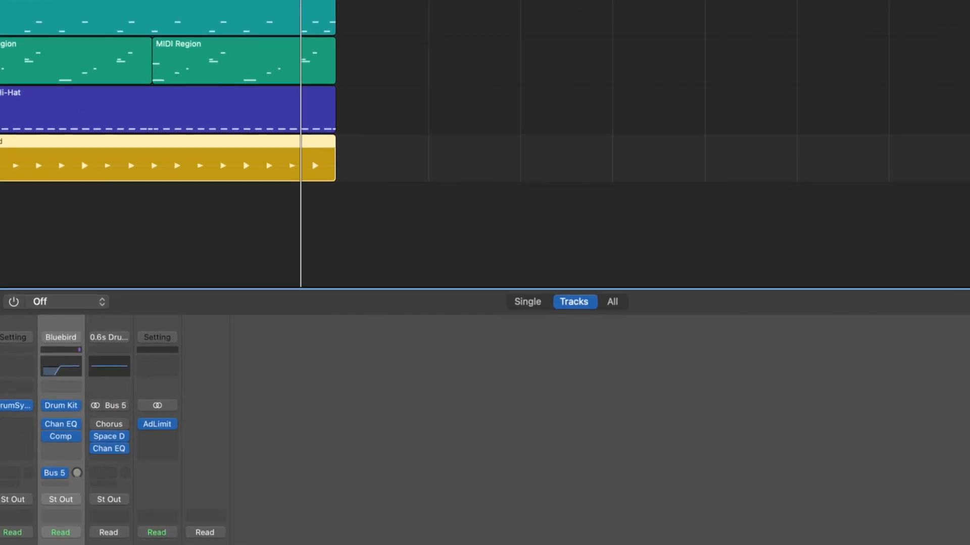
# Create a new Drum Synth software instrument track for a Heavy Kick layer.
pyautogui.press('alt+super+n')
pyautogui.click(293, 129)
pyautogui.press('Return')
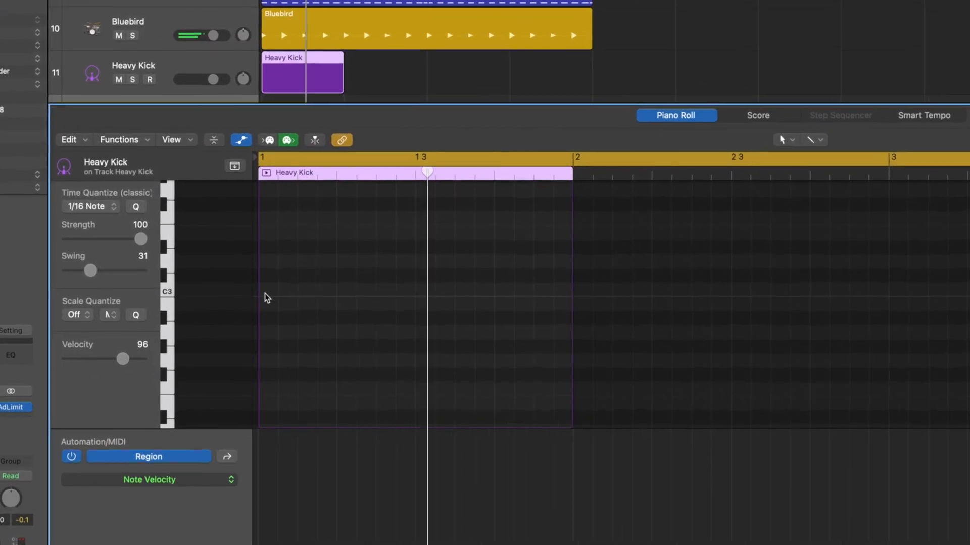
# Add two C3 kick notes at 1 1 and 1 3 3 in the Heavy Kick region and transpose both below C2.
pyautogui.keyDown('super'); pyautogui.click(265, 292); pyautogui.keyUp('super')
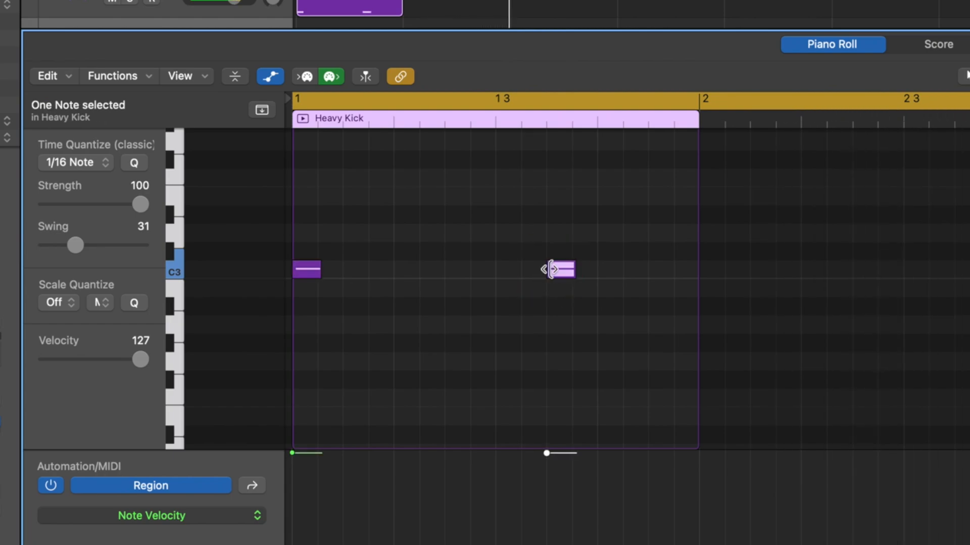
pyautogui.scroll(-1, 500, 341)
pyautogui.moveTo(617, 291); pyautogui.dragTo(316, 184)
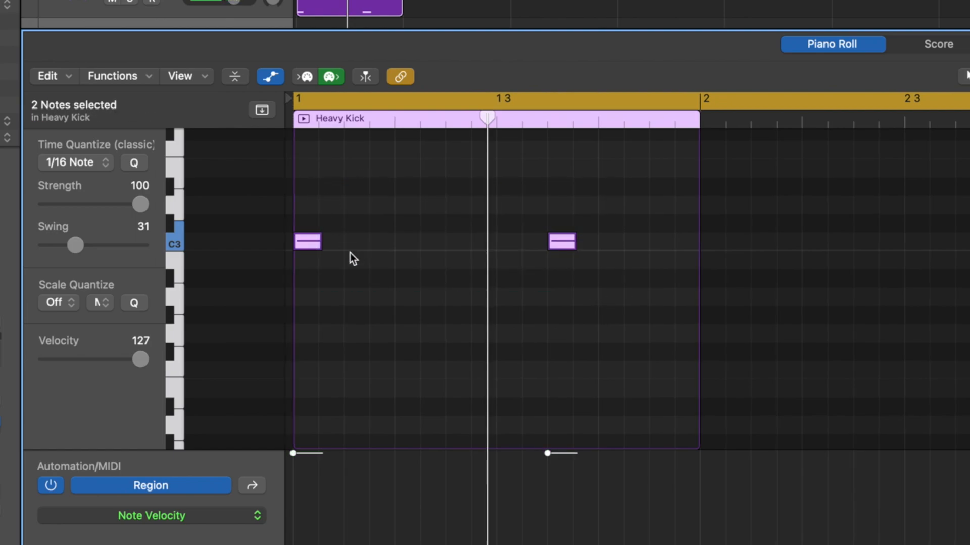
pyautogui.scroll(-1, 325, 266)
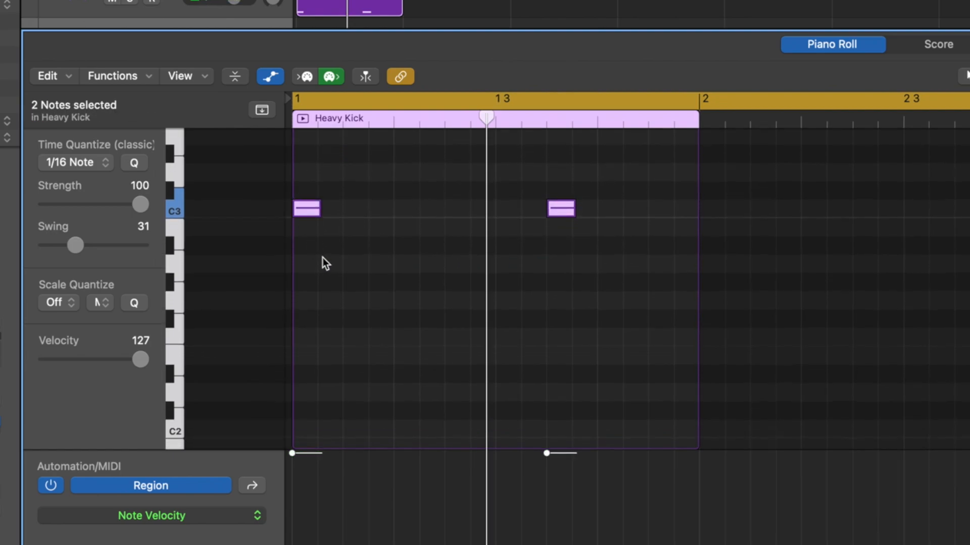
pyautogui.hotkey('alt', 'shift', 'Down')
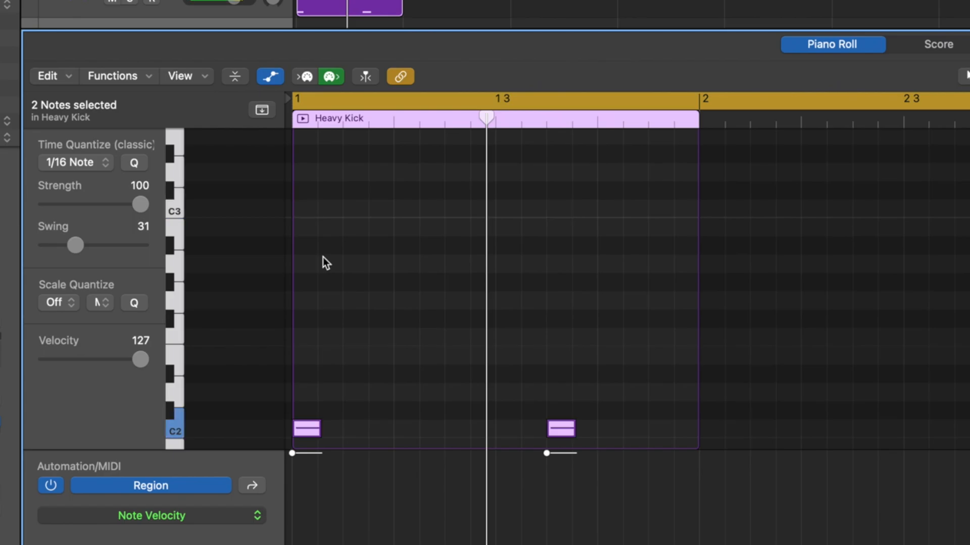
pyautogui.scroll(1, 323, 257)
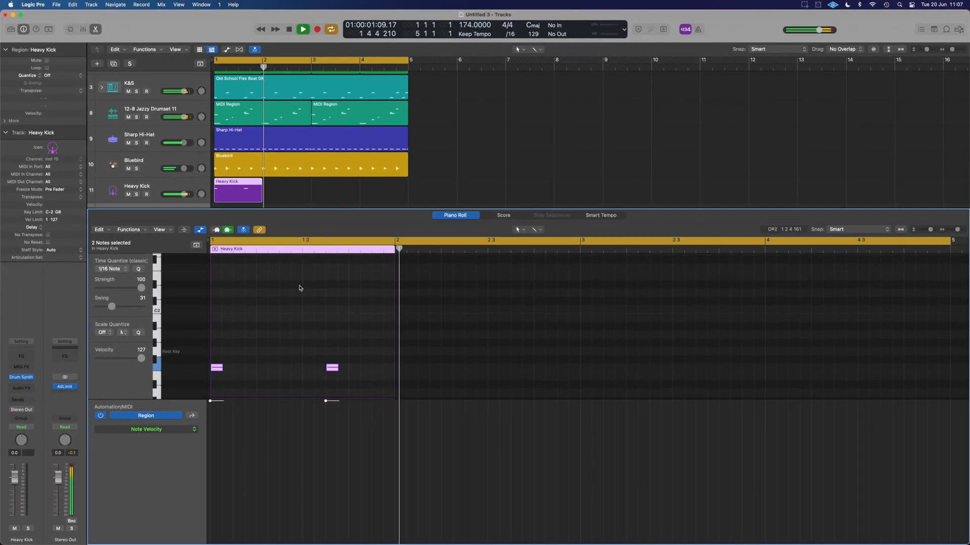
# Discard the copied Heavy Kick region and loop the original one-bar region up to bar 5.
pyautogui.keyDown('alt'); pyautogui.moveTo(250, 184); pyautogui.dragTo(303, 186); pyautogui.keyUp('alt')
pyautogui.press('Delete')
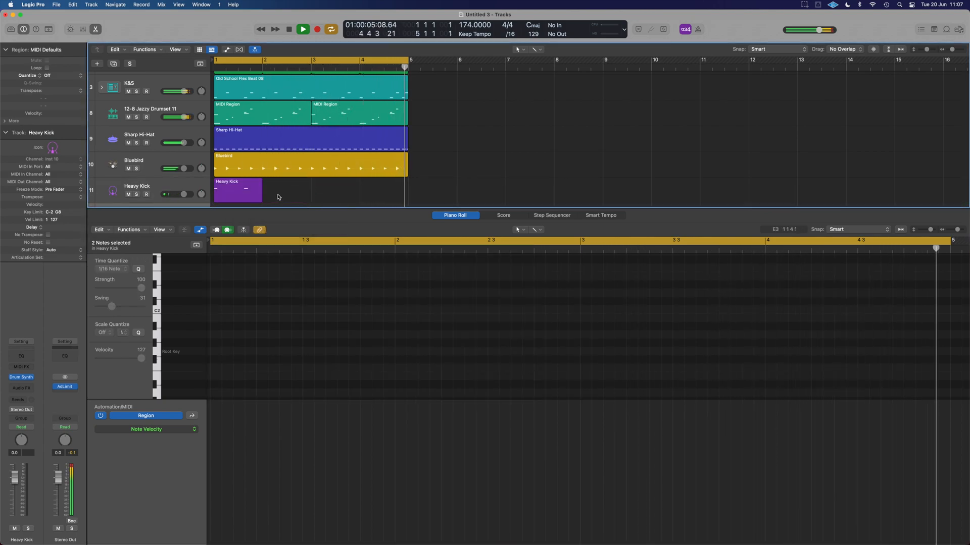
pyautogui.moveTo(261, 189); pyautogui.dragTo(408, 189)
pyautogui.click(170, 188)
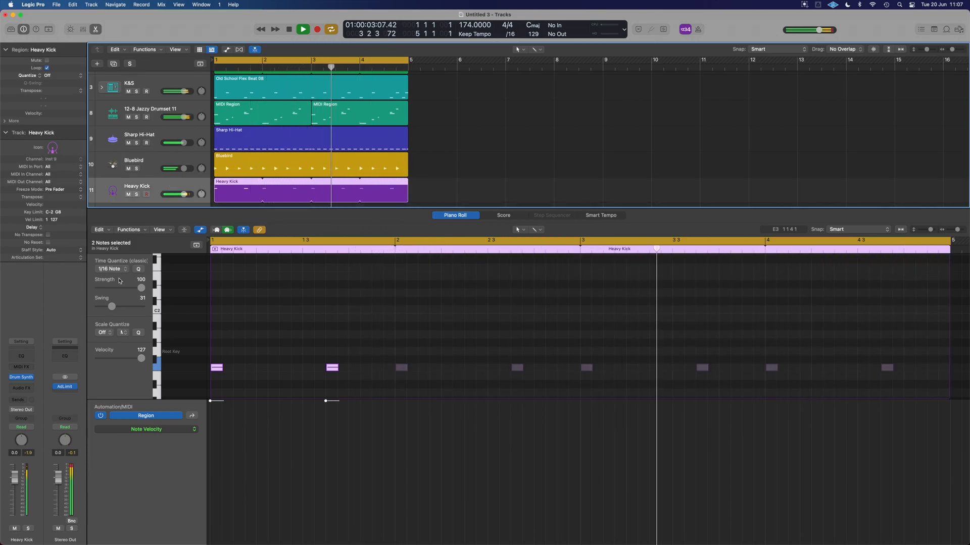
# Shorten the Heavy Kick's Decay to about 15% in Drum Synth and raise its Saturation.
pyautogui.click(22, 378)
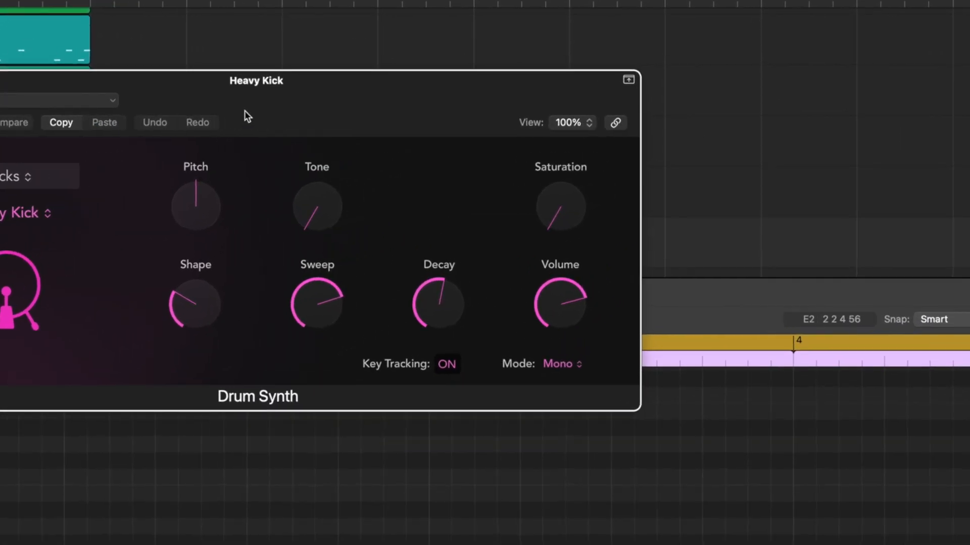
pyautogui.moveTo(477, 114); pyautogui.dragTo(450, 112)
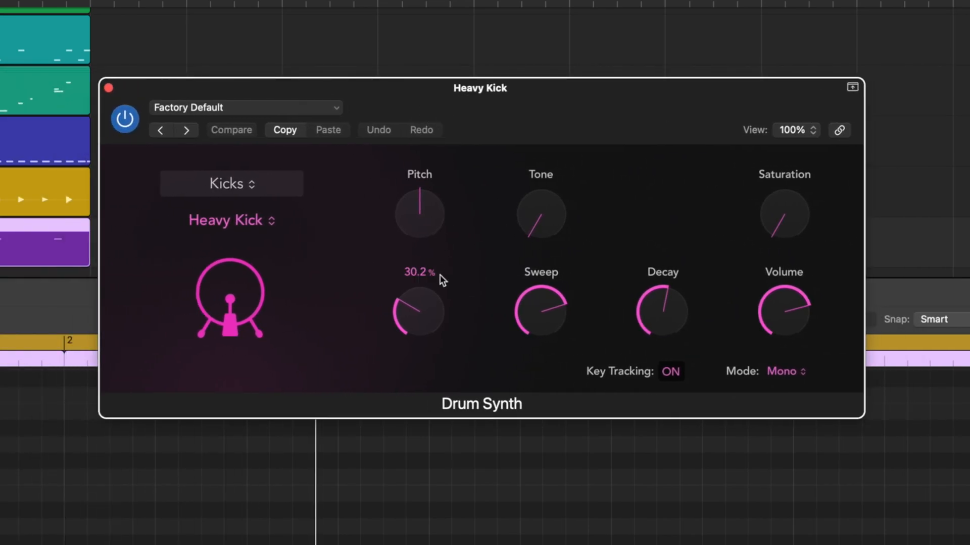
pyautogui.moveTo(673, 304)
pyautogui.moveTo(665, 310); pyautogui.dragTo(665, 379)
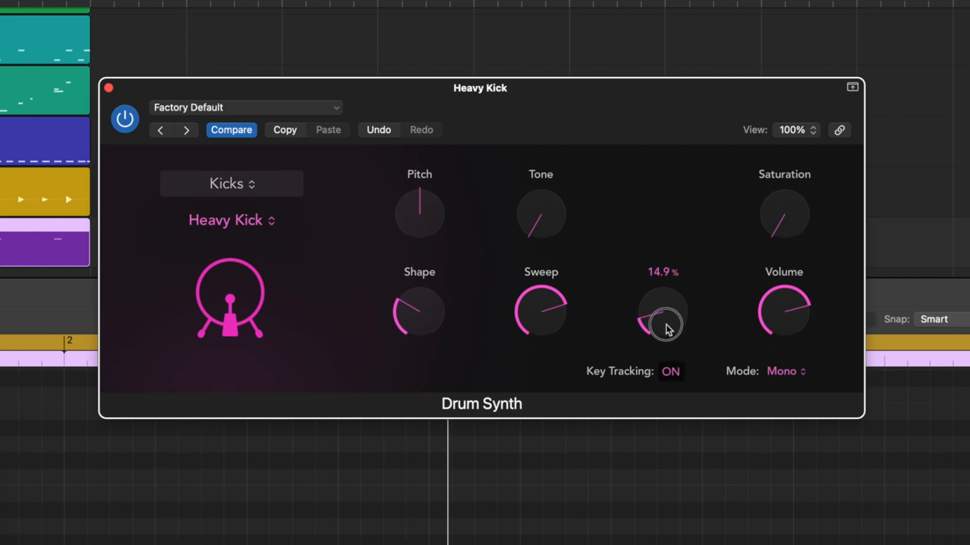
pyautogui.moveTo(772, 219); pyautogui.dragTo(788, 180)
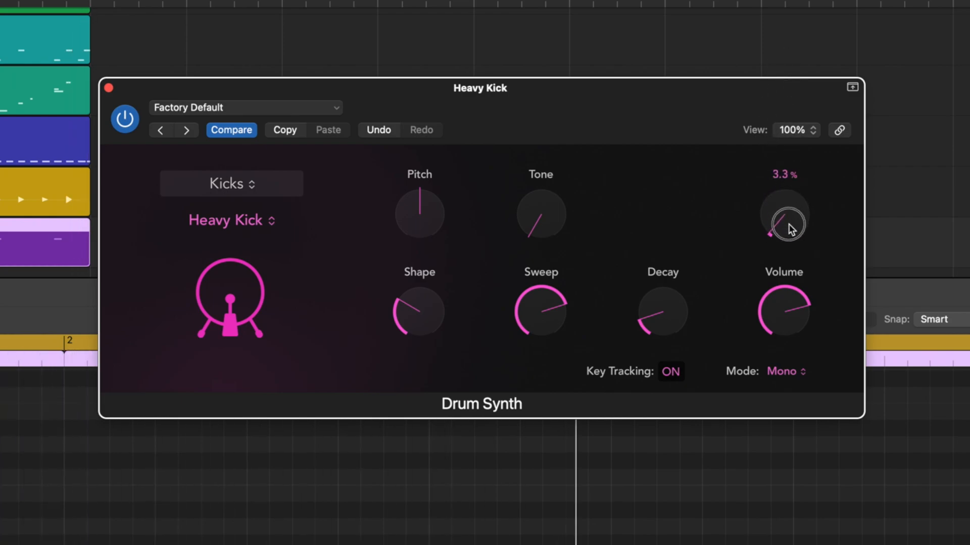
pyautogui.click(109, 90)
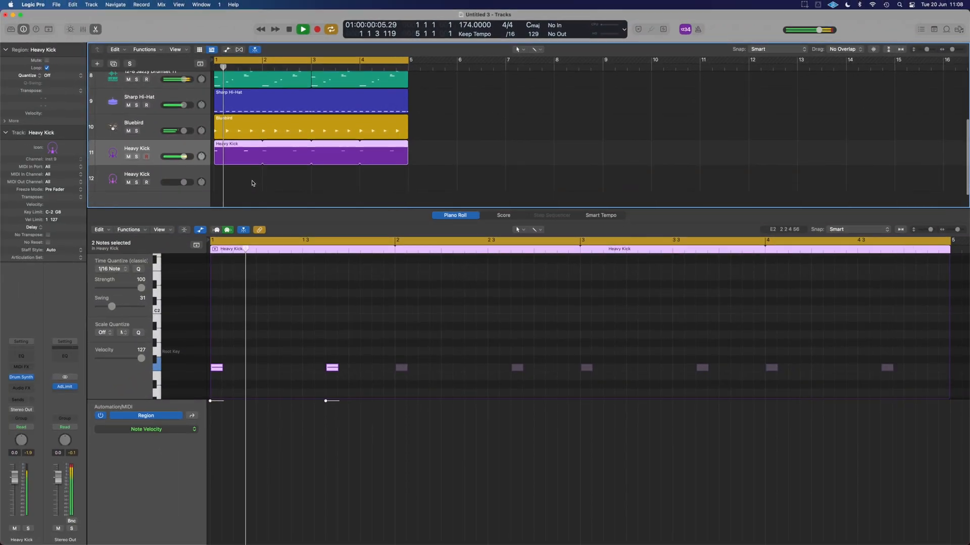
# Create an empty one-bar region on the second Heavy Kick track and loop it up to bar 5.
pyautogui.click(219, 176)
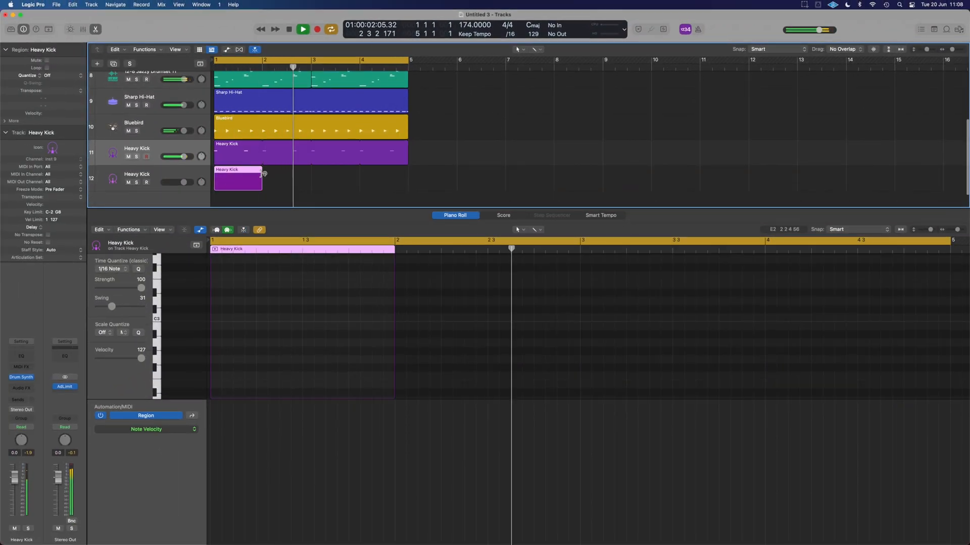
pyautogui.moveTo(262, 173); pyautogui.dragTo(408, 183)
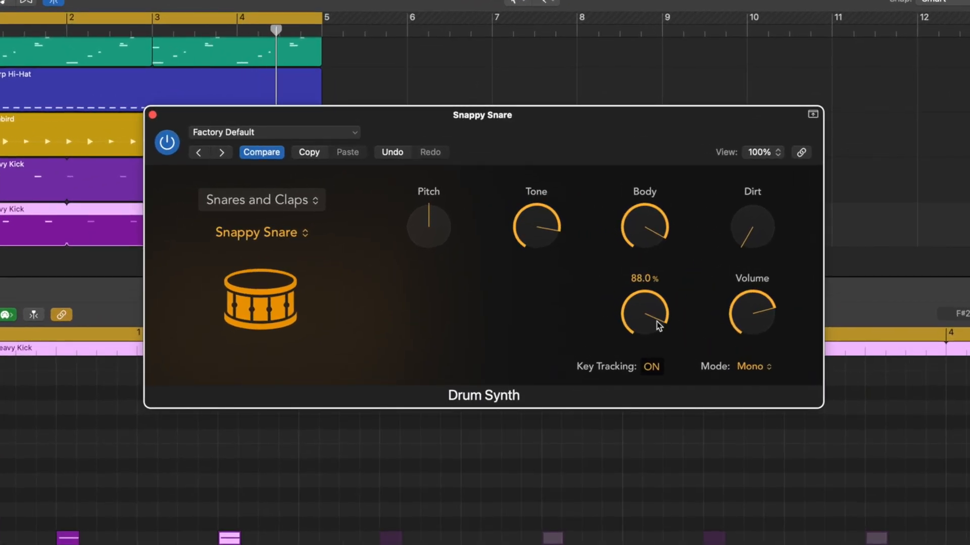
# Shorten the Snappy Snare's Decay and raise its Dirt a little past halfway in Drum Synth.
pyautogui.moveTo(654, 404); pyautogui.dragTo(654, 410)
pyautogui.moveTo(643, 328)
pyautogui.mouseDown()
pyautogui.moveTo(645, 351)
pyautogui.moveTo(650, 323)
pyautogui.mouseUp()
pyautogui.moveTo(753, 246); pyautogui.dragTo(759, 182)
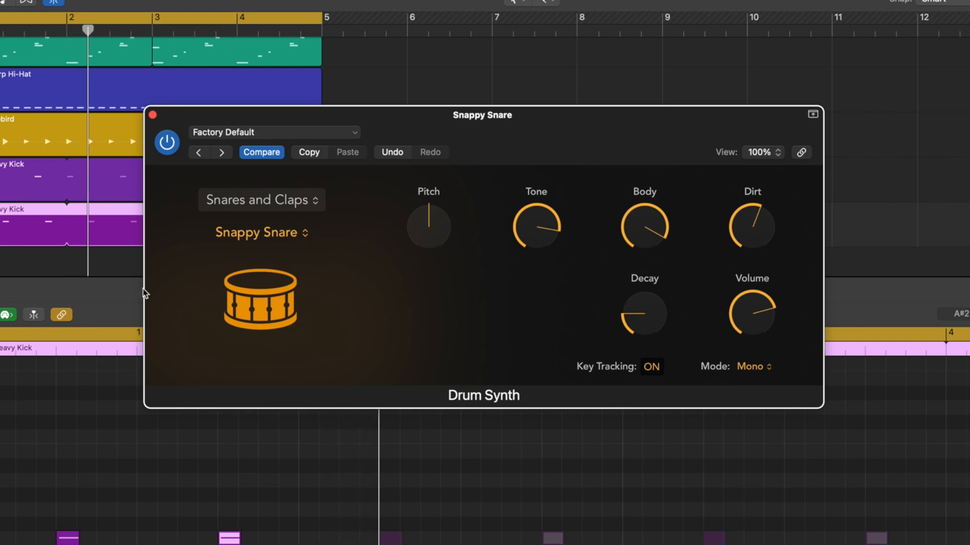
pyautogui.click(166, 147)
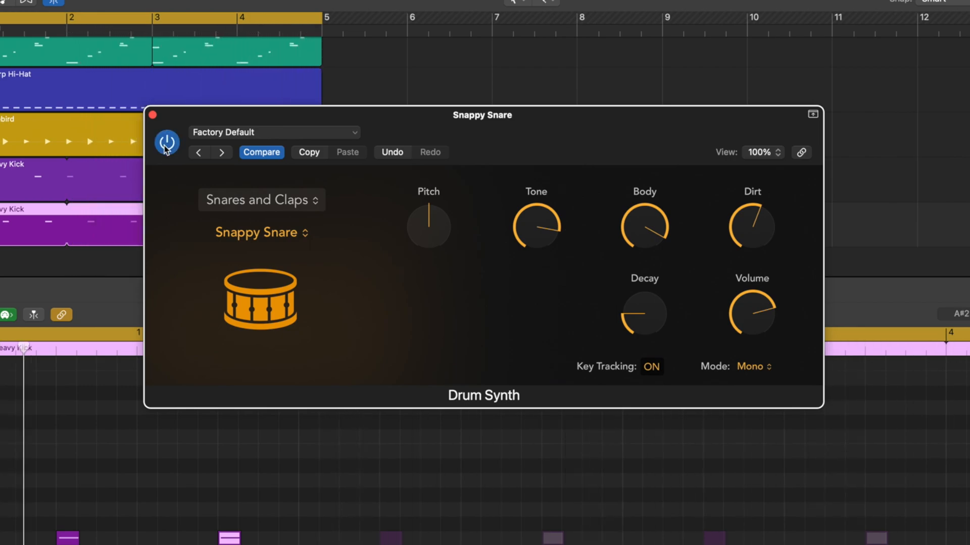
pyautogui.click(1, 231)
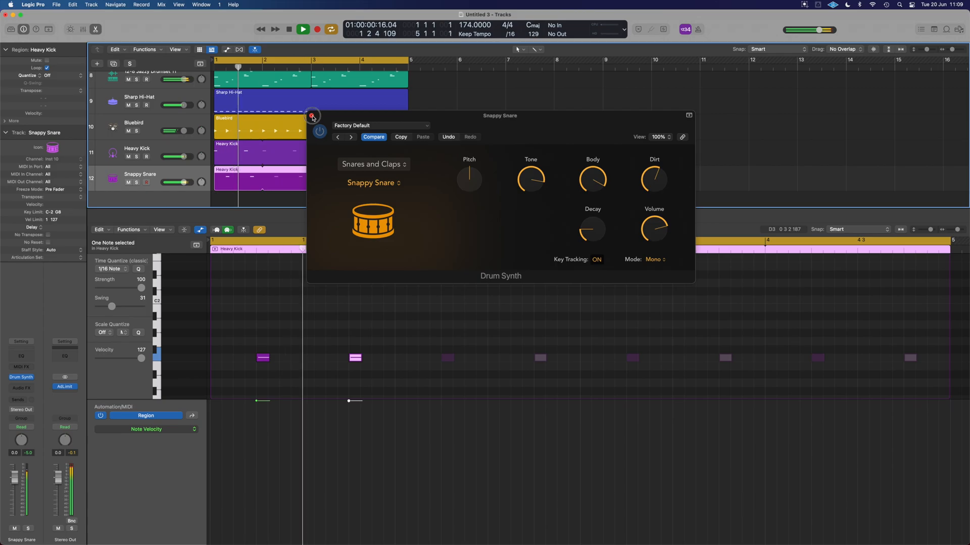
pyautogui.click(312, 116)
# Add a send from the Snappy Snare channel to the Bus 5 small room reverb at about -10 dB.
pyautogui.press('x')
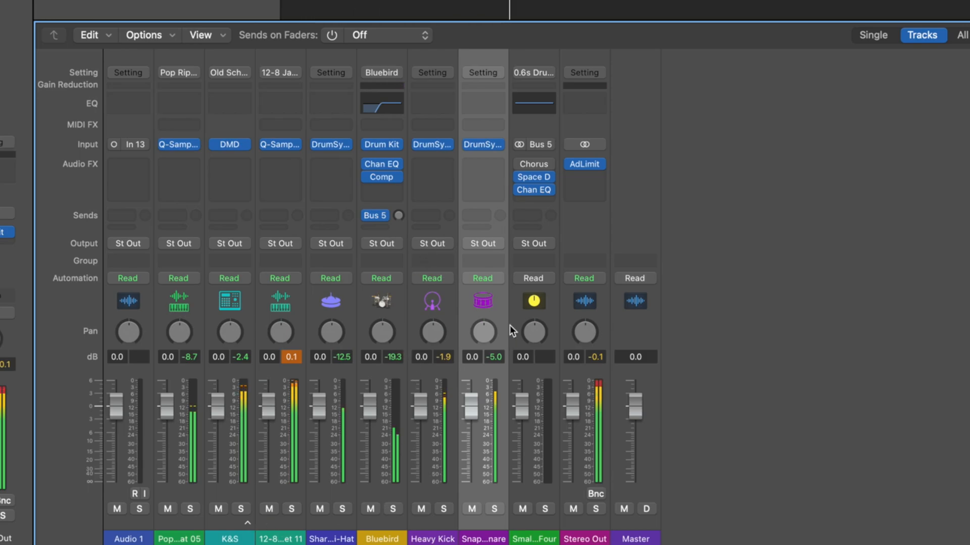
pyautogui.click(483, 216)
pyautogui.moveTo(501, 244)
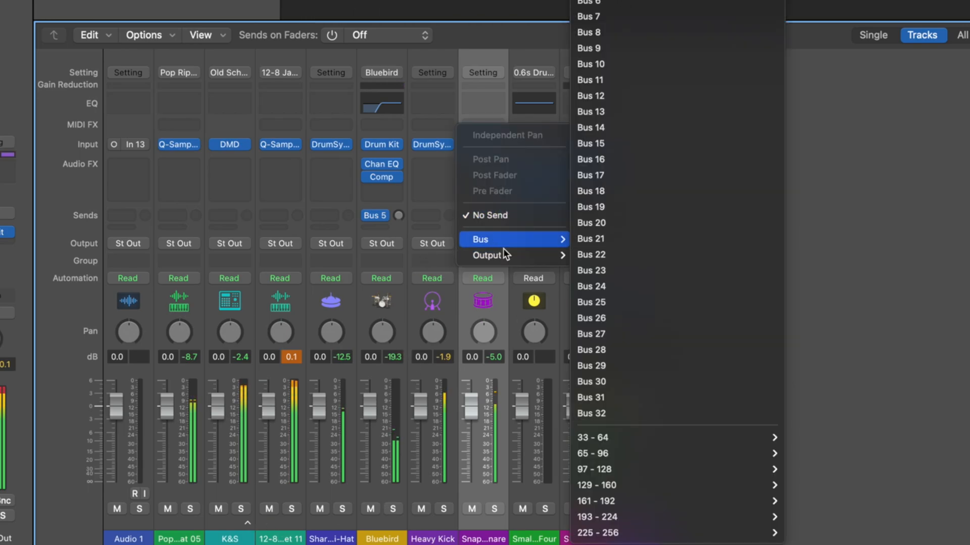
pyautogui.click(662, 0)
pyautogui.moveTo(500, 215); pyautogui.dragTo(501, 227)
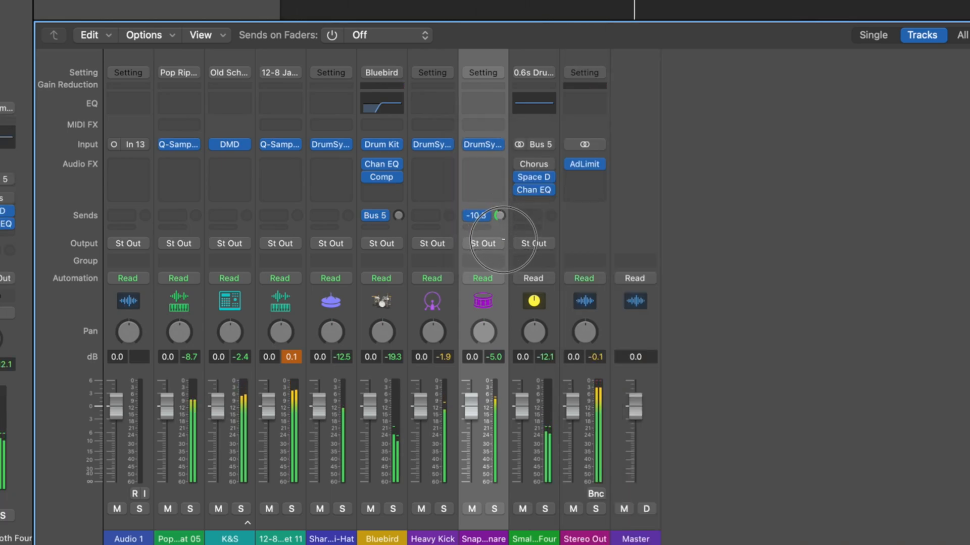
pyautogui.click(290, 358)
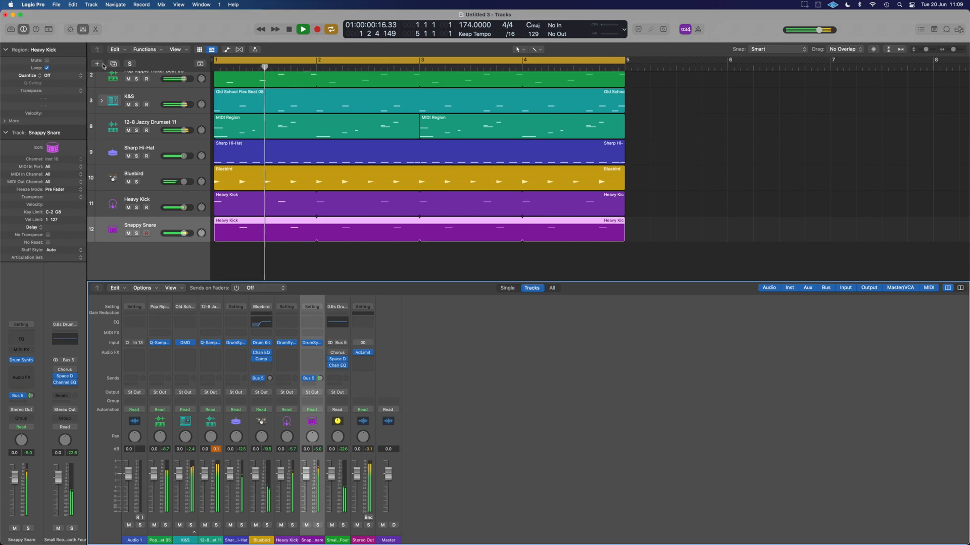
# Create a new Drummer track with the Songwriter genre below the Snappy Snare track.
pyautogui.press('alt+super+n')
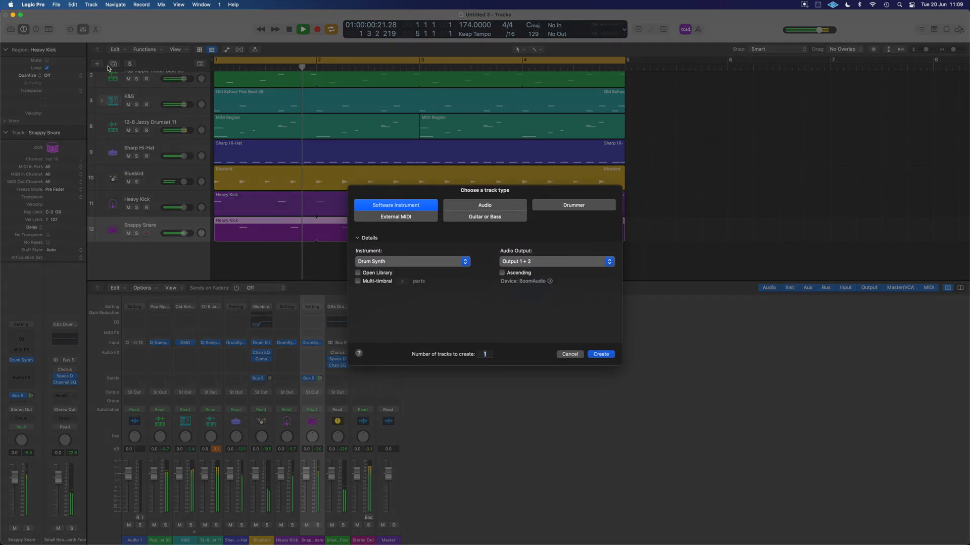
pyautogui.click(574, 207)
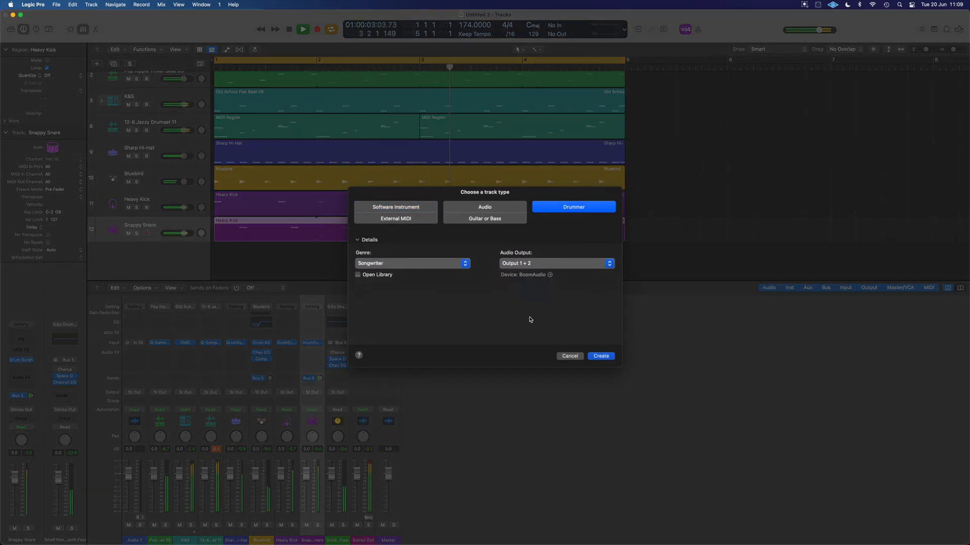
pyautogui.click(601, 356)
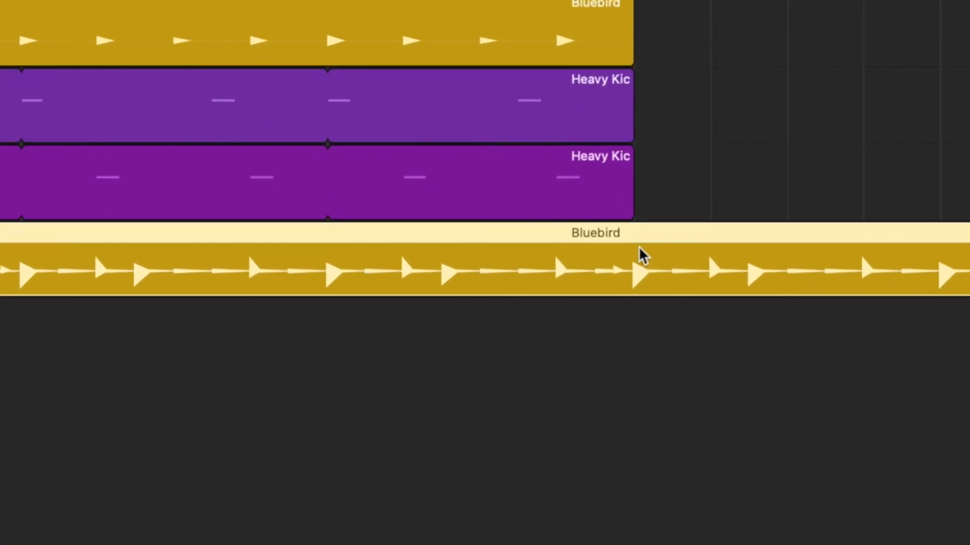
# Split the new Bluebird region at bar 5, delete the following part and trim the start to about the last beat and a half of bar 4.
pyautogui.press('t')
pyautogui.press('i')
pyautogui.click(628, 266)
pyautogui.press('space')
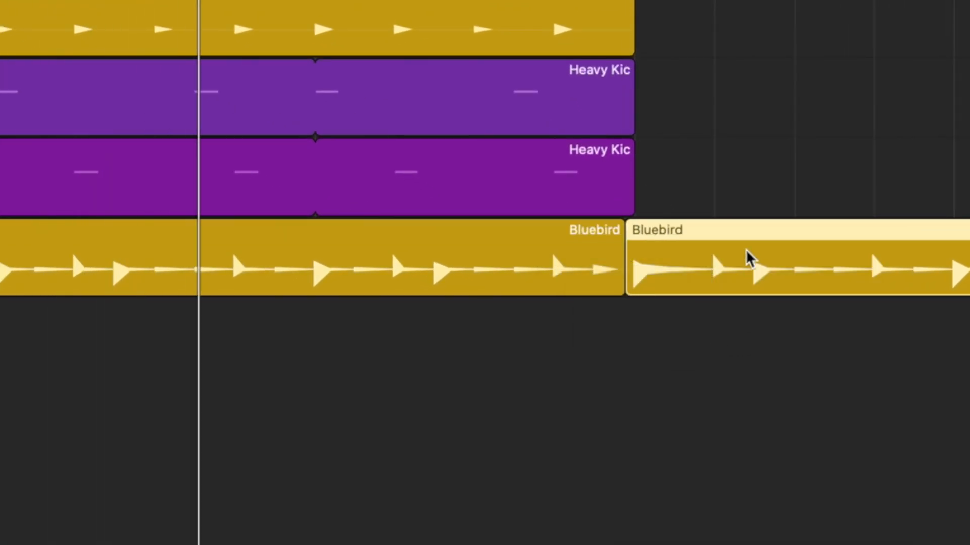
pyautogui.press('Delete')
pyautogui.moveTo(624, 288)
pyautogui.mouseDown()
pyautogui.moveTo(645, 288)
pyautogui.moveTo(630, 289)
pyautogui.mouseUp()
pyautogui.moveTo(3, 290); pyautogui.dragTo(517, 290)
pyautogui.moveTo(588, 1); pyautogui.dragTo(589, 1)
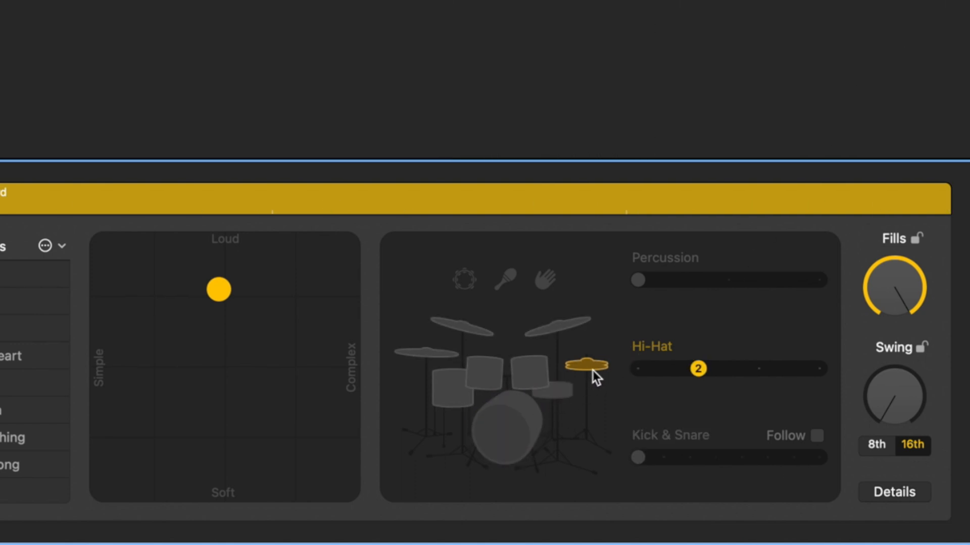
# Switch the new Drummer region's part from hi-hat to toms and use Toms pattern 2.
pyautogui.click(535, 374)
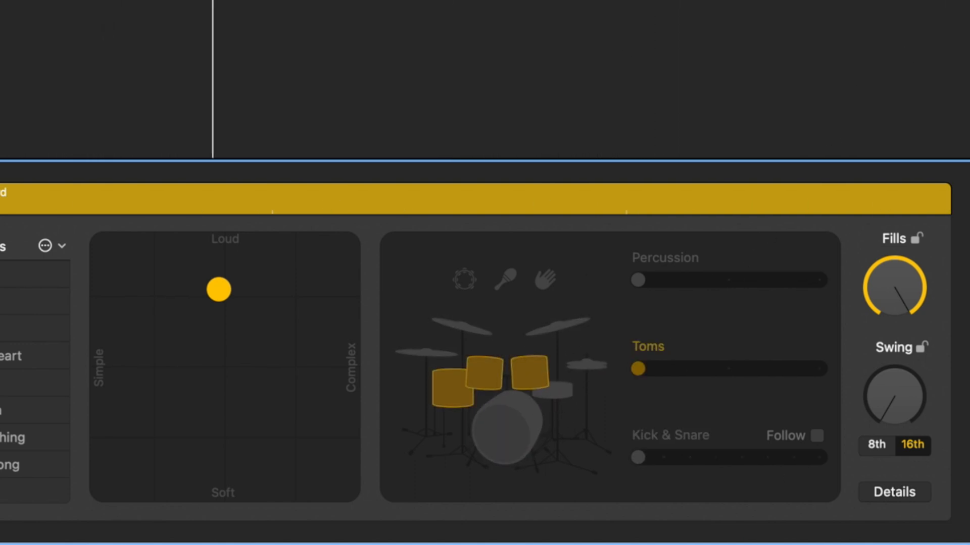
pyautogui.click(651, 371)
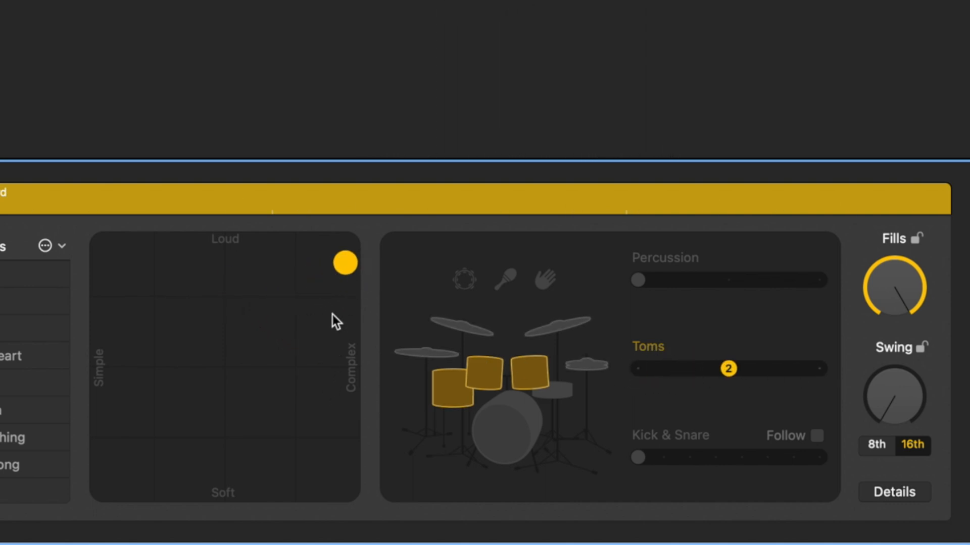
# Add a little Swing to the tom part and set its feel to fully loud and complex.
pyautogui.click(303, 241)
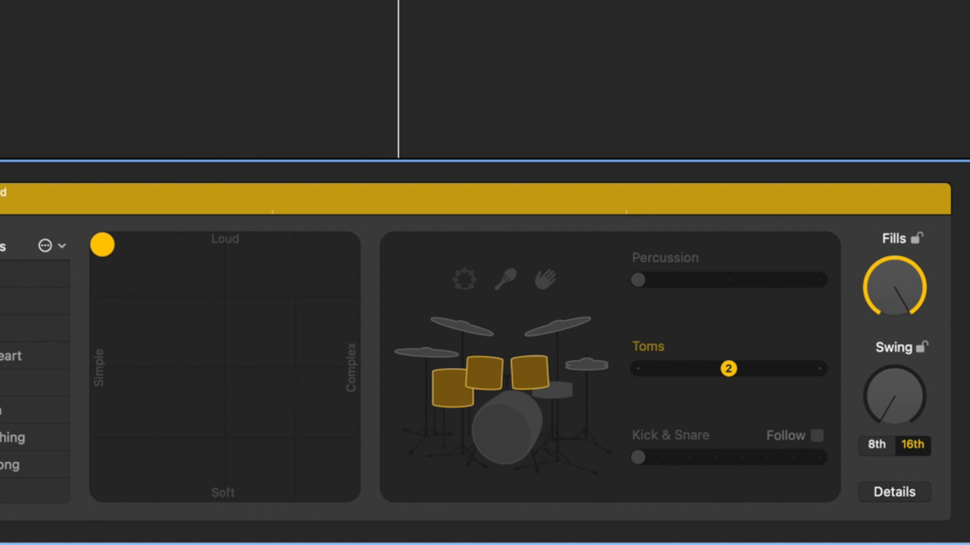
pyautogui.press('v')
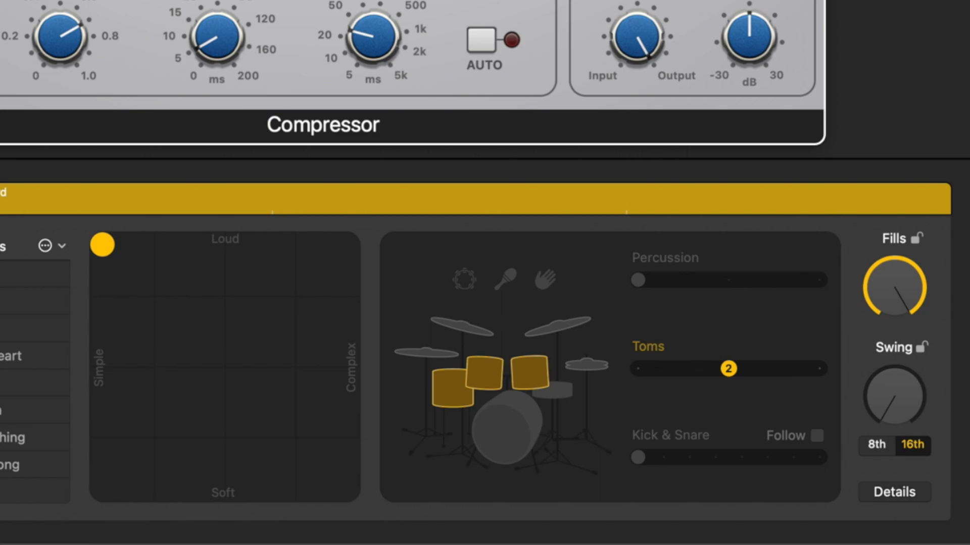
pyautogui.press('super+w')
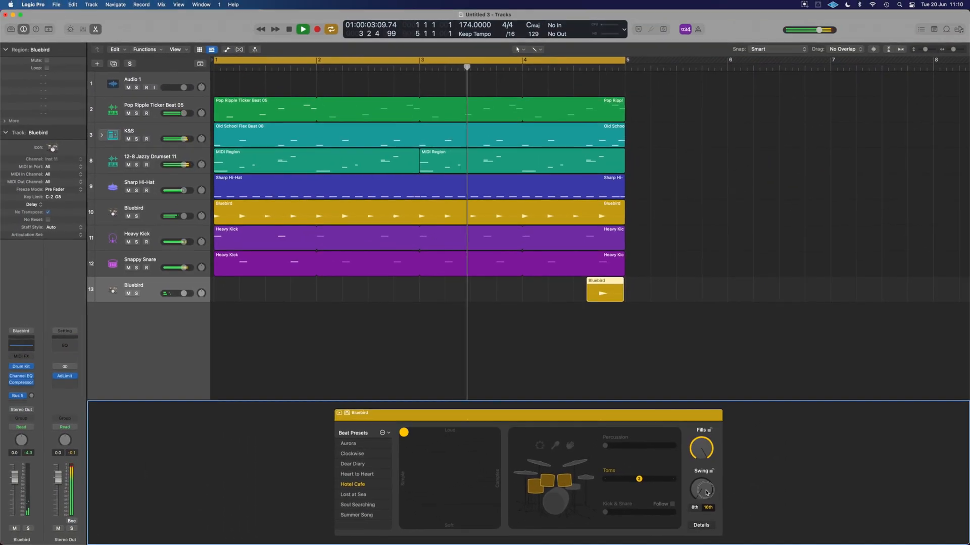
pyautogui.moveTo(706, 493); pyautogui.dragTo(706, 476)
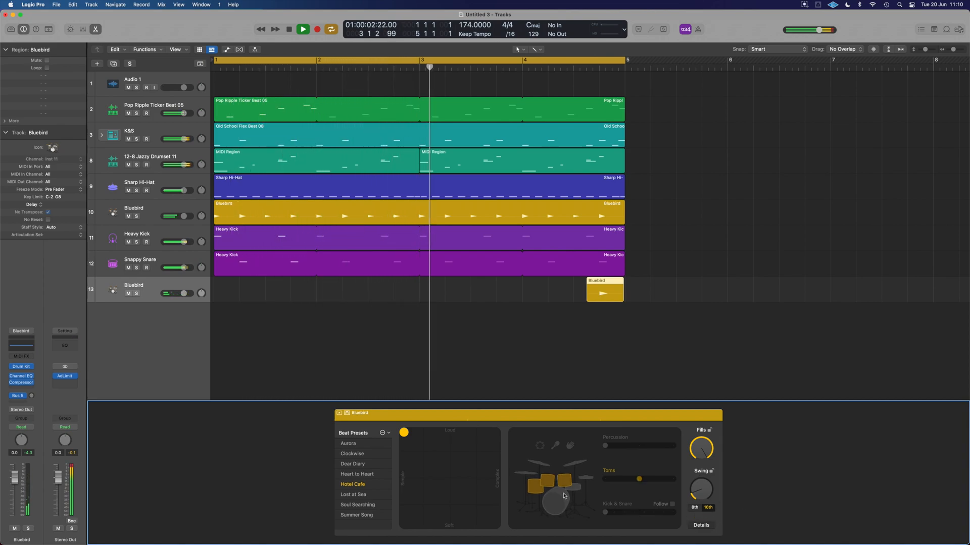
pyautogui.moveTo(403, 432); pyautogui.dragTo(495, 501)
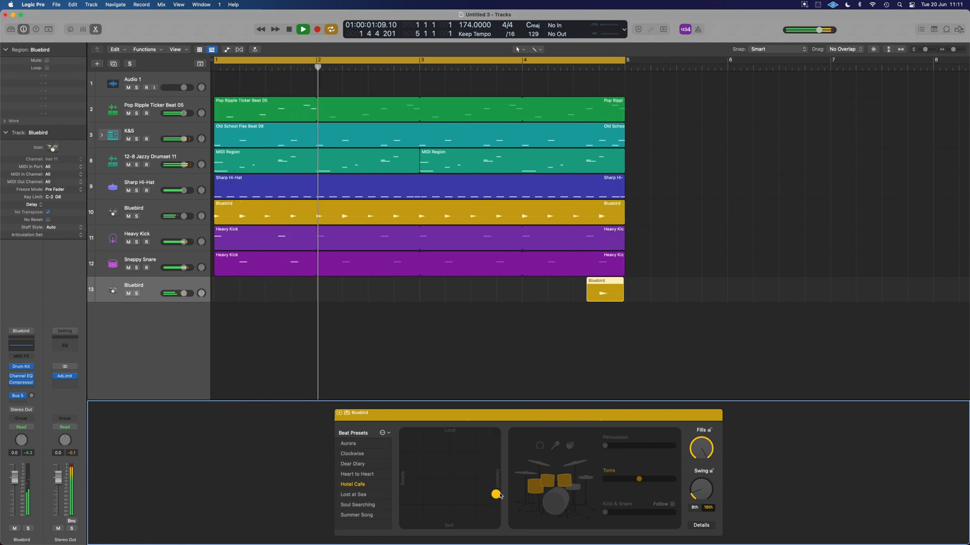
pyautogui.click(502, 524)
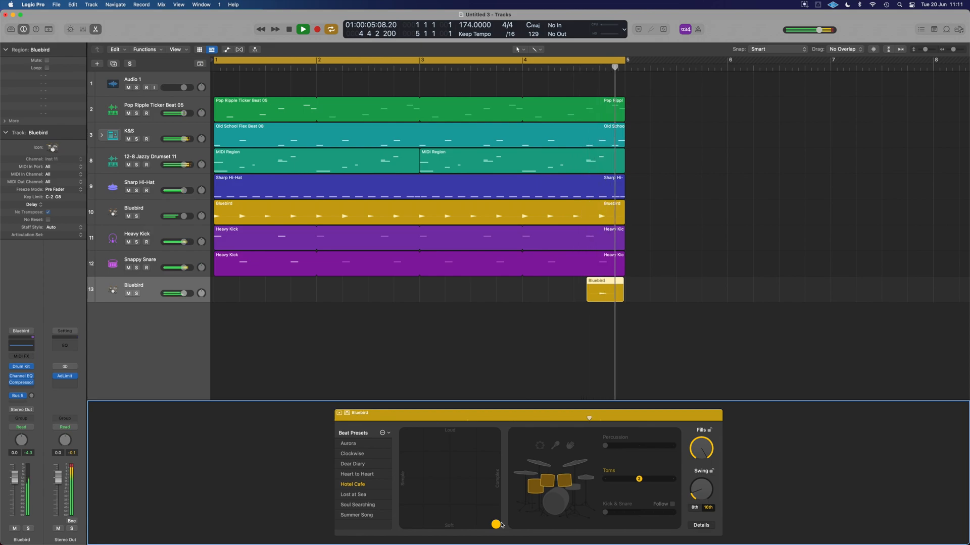
pyautogui.moveTo(503, 524); pyautogui.dragTo(505, 408)
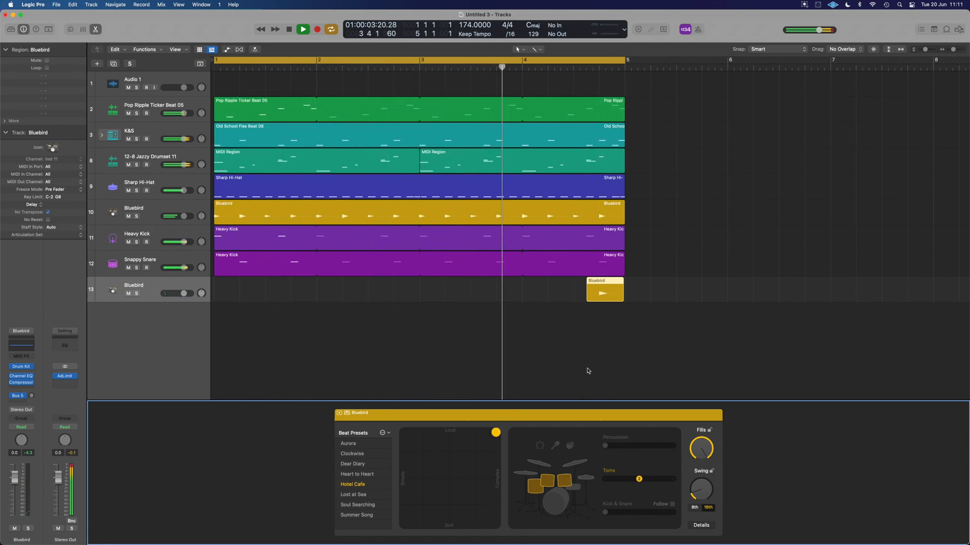
# Try different lengths and positions for the Bluebird tom region, leaving it over about the last beat before bar 5.
pyautogui.moveTo(586, 302); pyautogui.dragTo(564, 347)
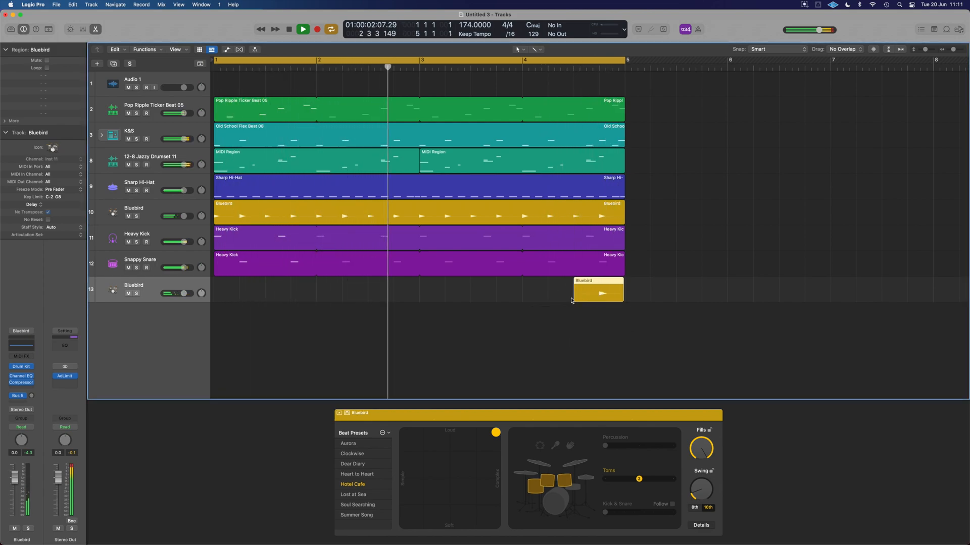
pyautogui.moveTo(574, 299); pyautogui.dragTo(561, 342)
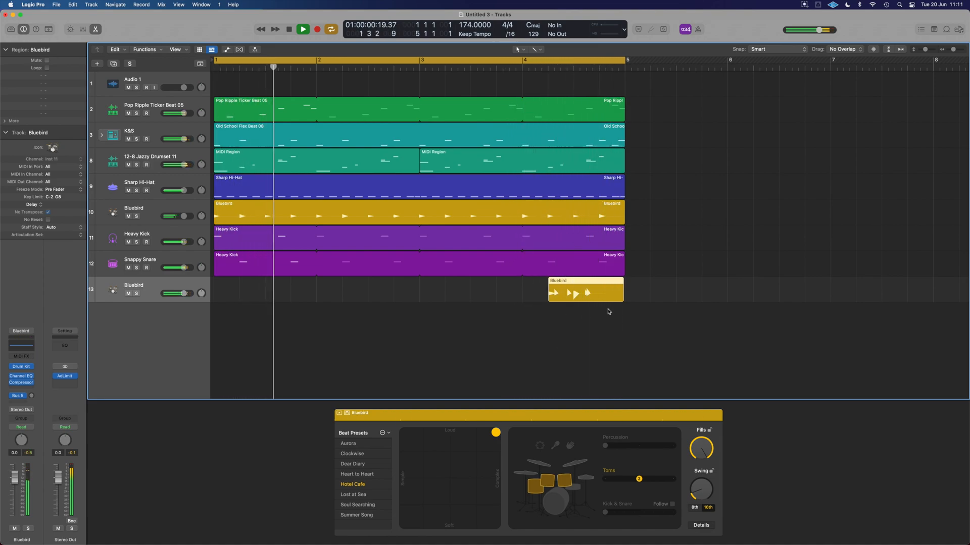
pyautogui.moveTo(604, 285); pyautogui.dragTo(655, 285)
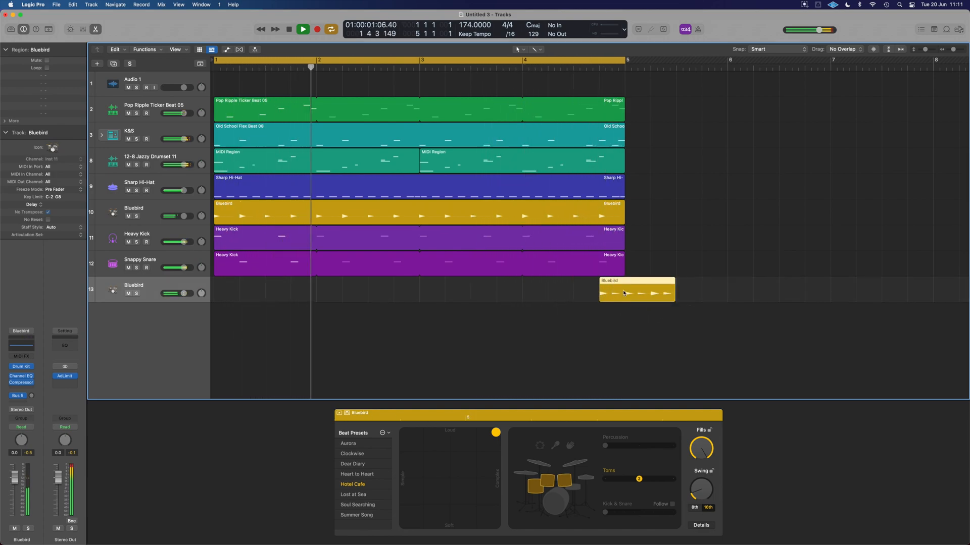
pyautogui.moveTo(626, 284); pyautogui.dragTo(599, 284)
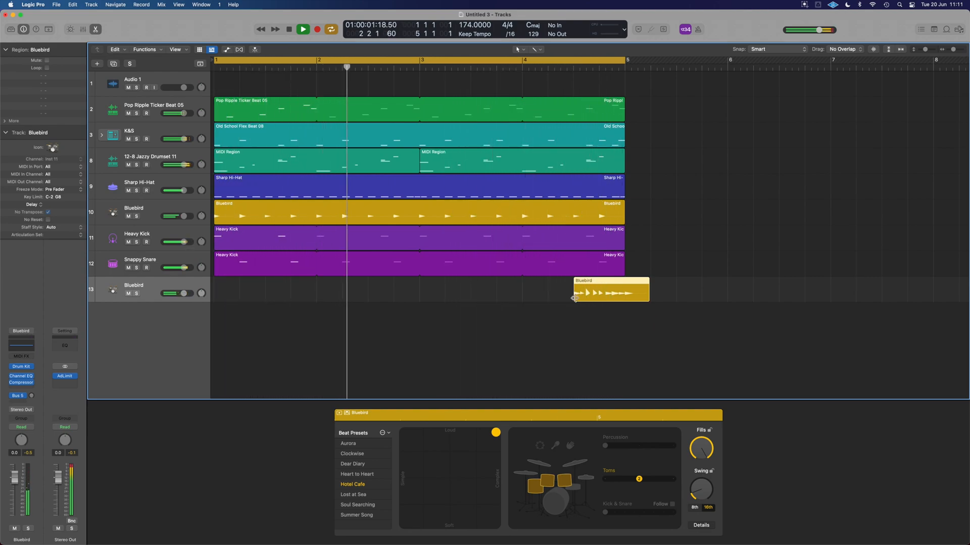
pyautogui.moveTo(647, 300); pyautogui.dragTo(622, 299)
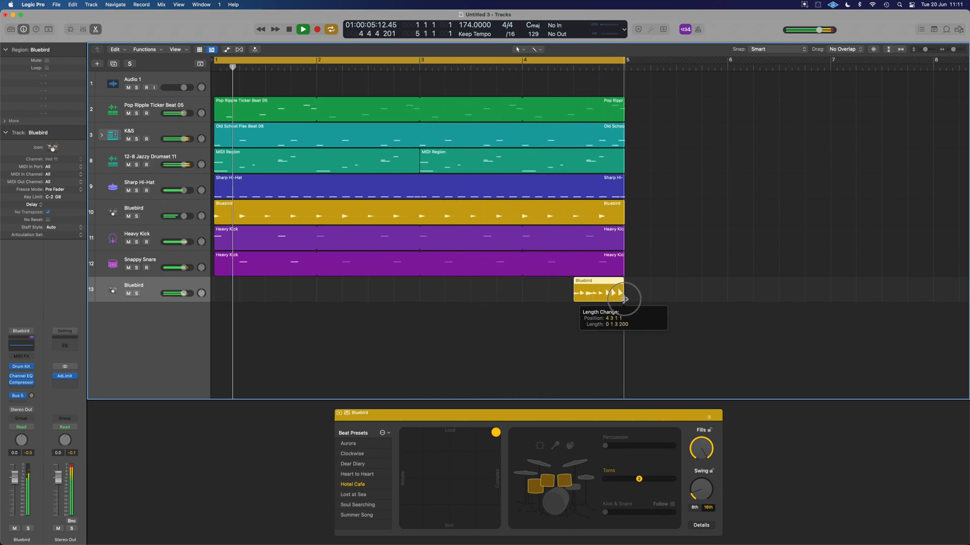
pyautogui.moveTo(578, 300); pyautogui.dragTo(600, 303)
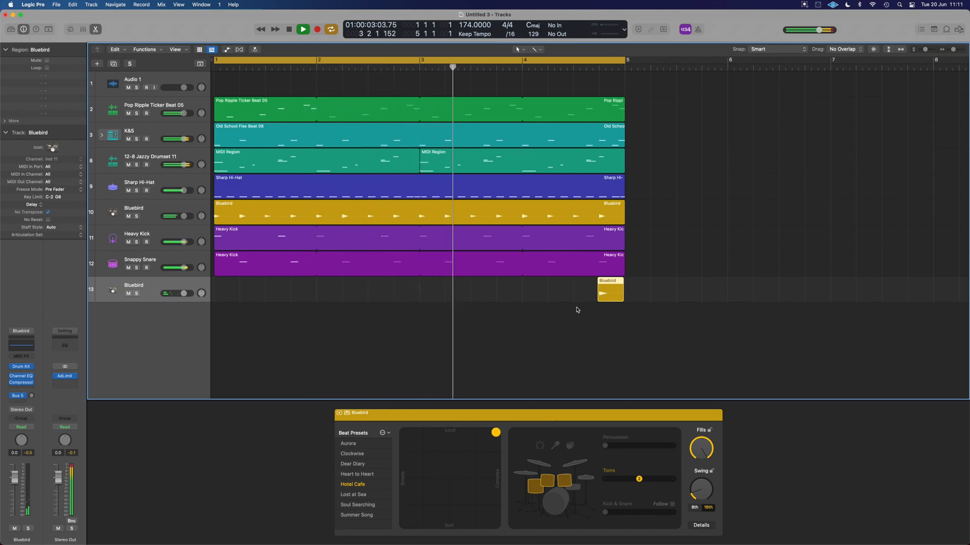
pyautogui.click(561, 349)
# Route the outputs of all channels from Pop Ripple Ticker Beat 05 through the Small Room aux to Bus 10.
pyautogui.press('x')
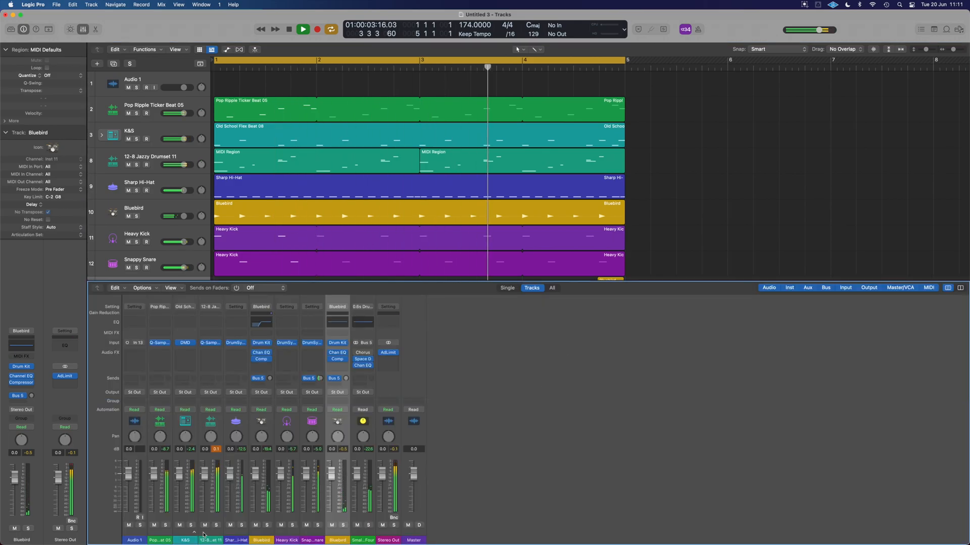
pyautogui.click(159, 539)
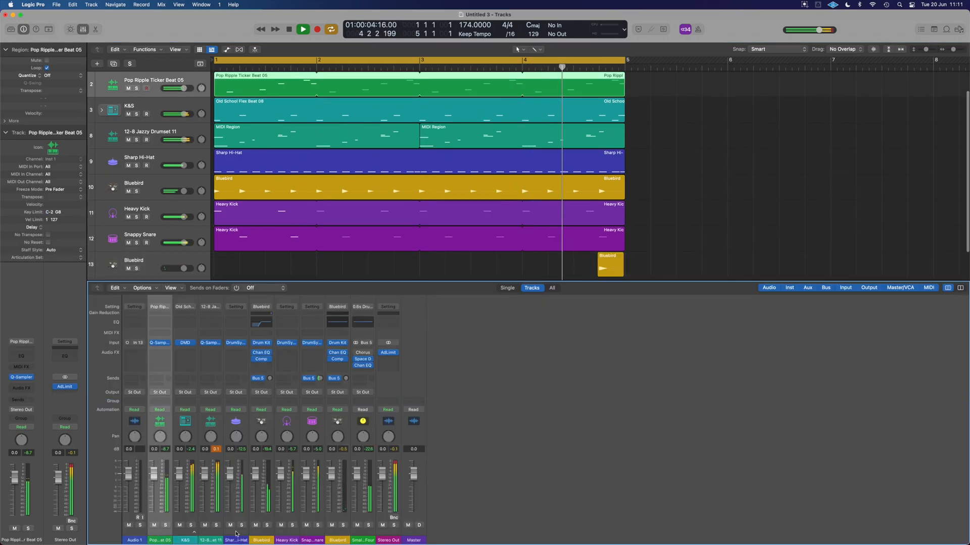
pyautogui.keyDown('shift'); pyautogui.click(362, 541); pyautogui.keyUp('shift')
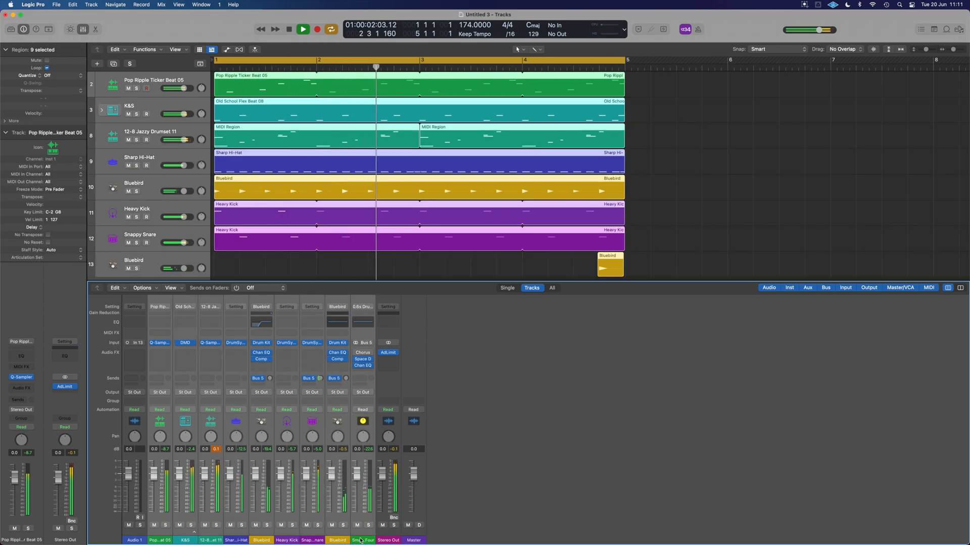
pyautogui.click(160, 392)
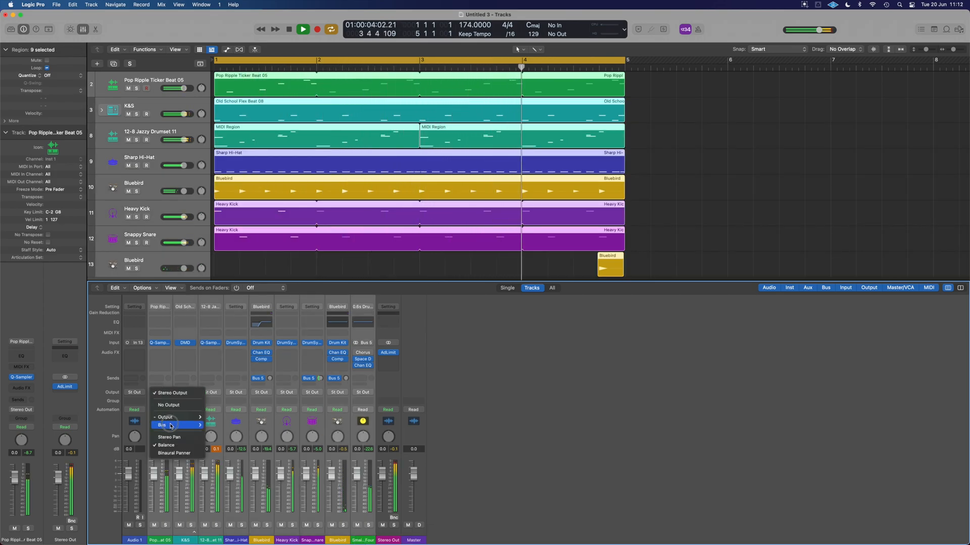
pyautogui.moveTo(201, 431)
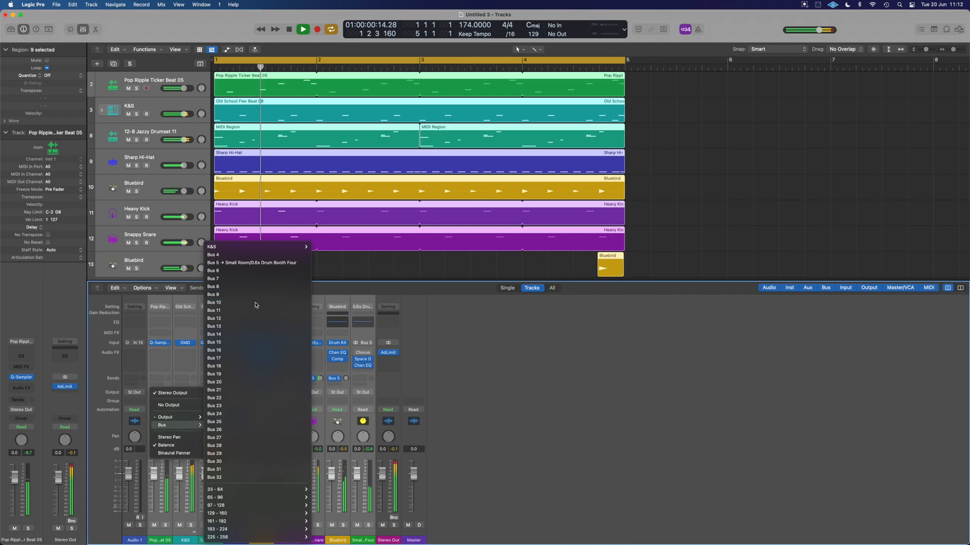
pyautogui.click(255, 304)
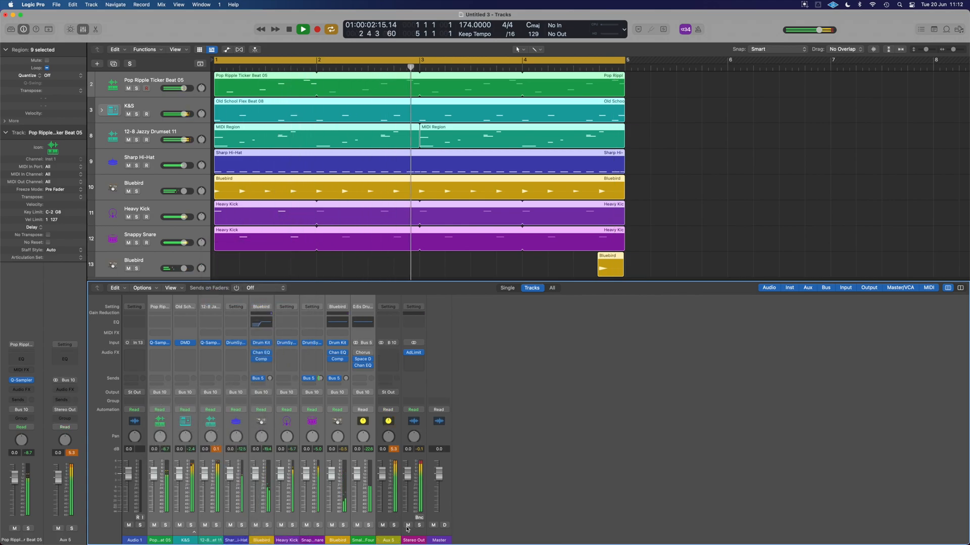
# Rename the Bus 10 aux channel Break and insert a Compressor on it in Vintage VCA mode.
pyautogui.click(388, 540)
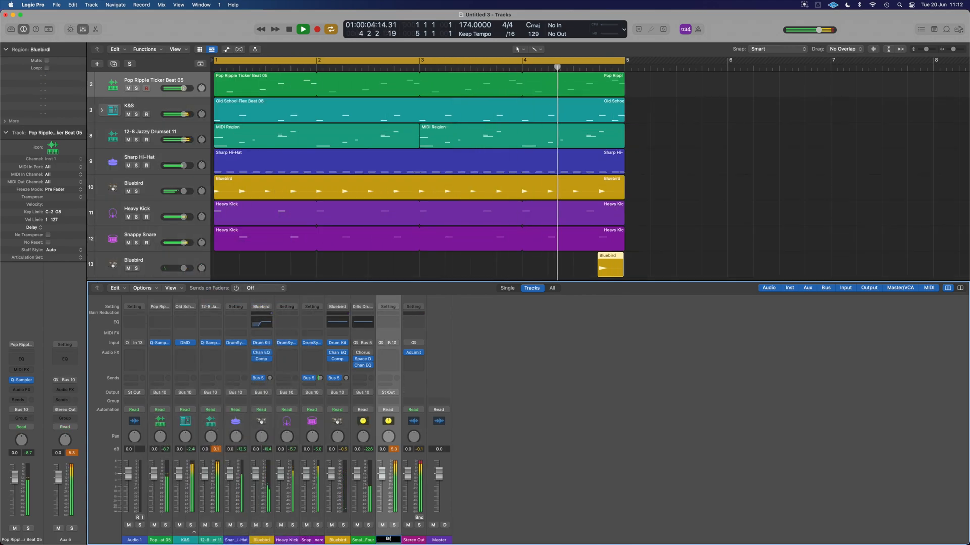
pyautogui.click(387, 314)
pyautogui.click(461, 153)
pyautogui.click(492, 153)
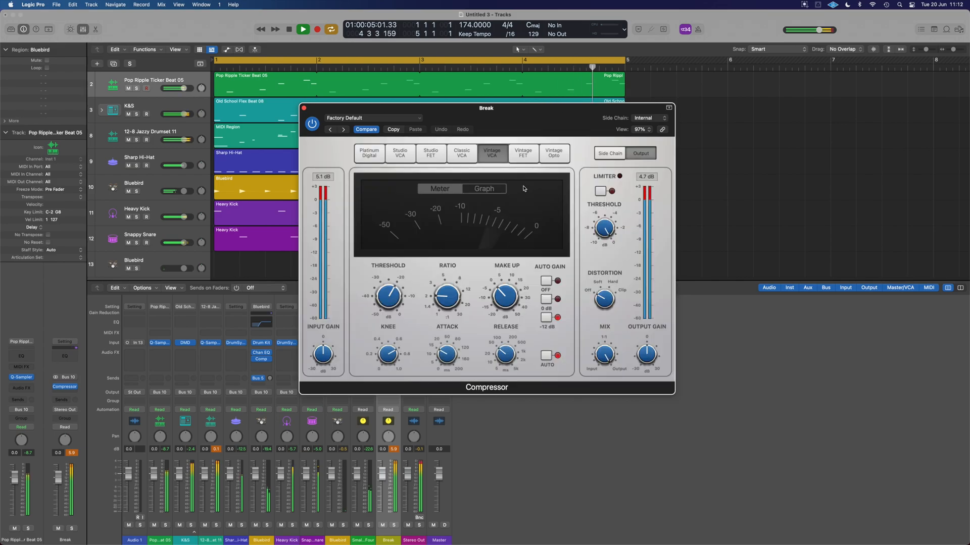
pyautogui.moveTo(496, 137); pyautogui.dragTo(653, 248)
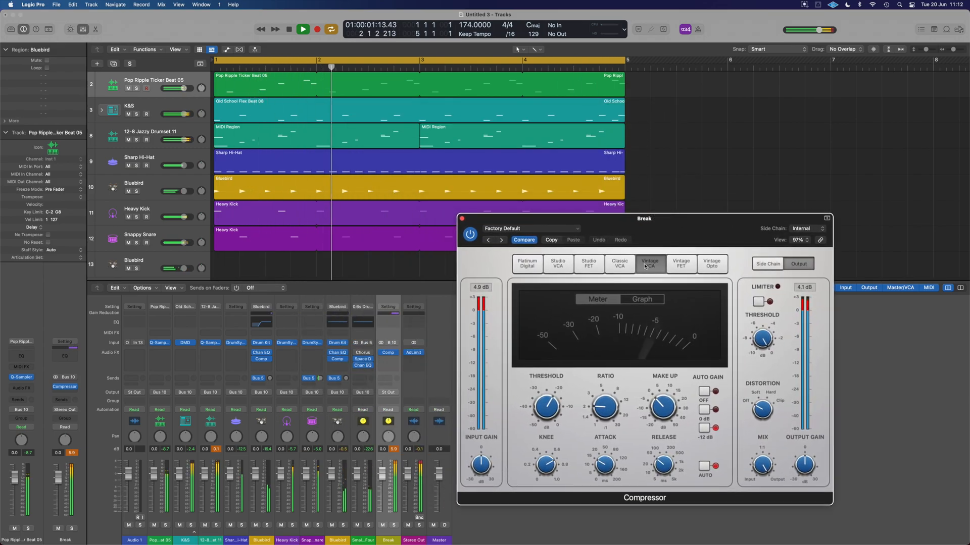
# Load the Drum Mix preset in the Break compressor, then switch its model to Vintage VCA with Auto Gain at -12 dB.
pyautogui.click(514, 229)
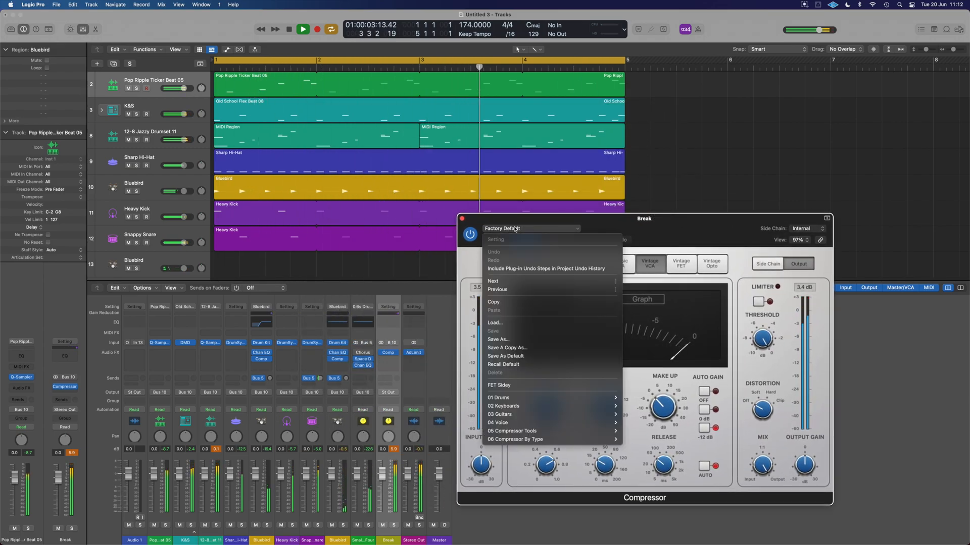
pyautogui.moveTo(553, 401)
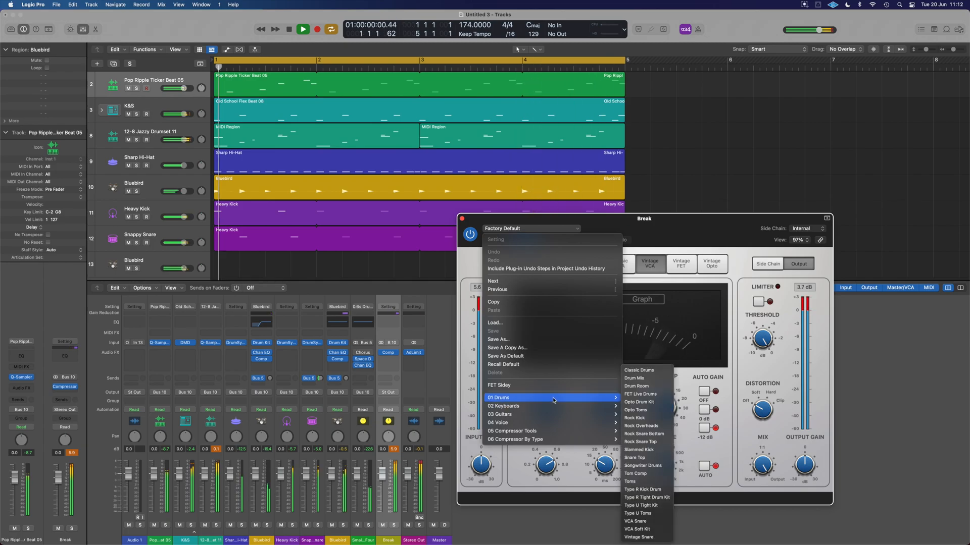
pyautogui.click(659, 379)
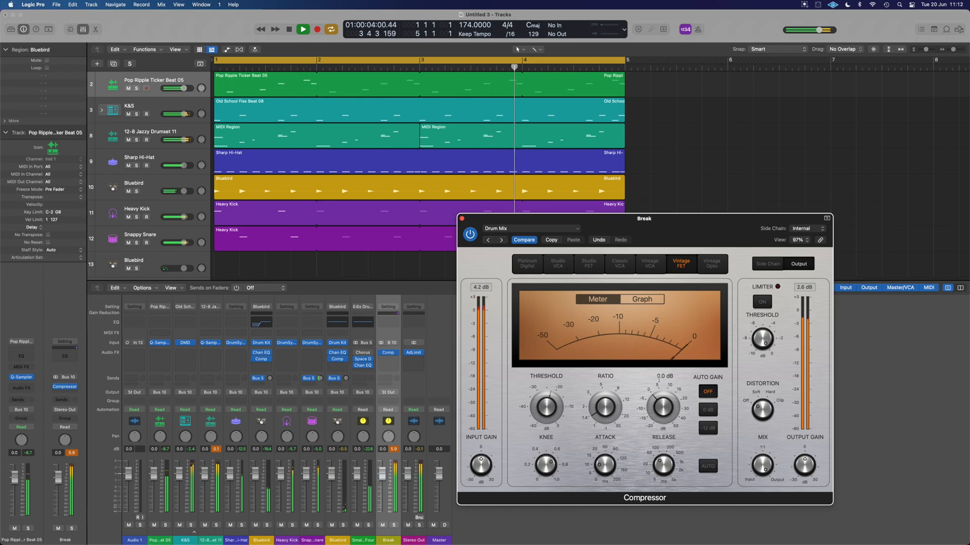
pyautogui.click(650, 264)
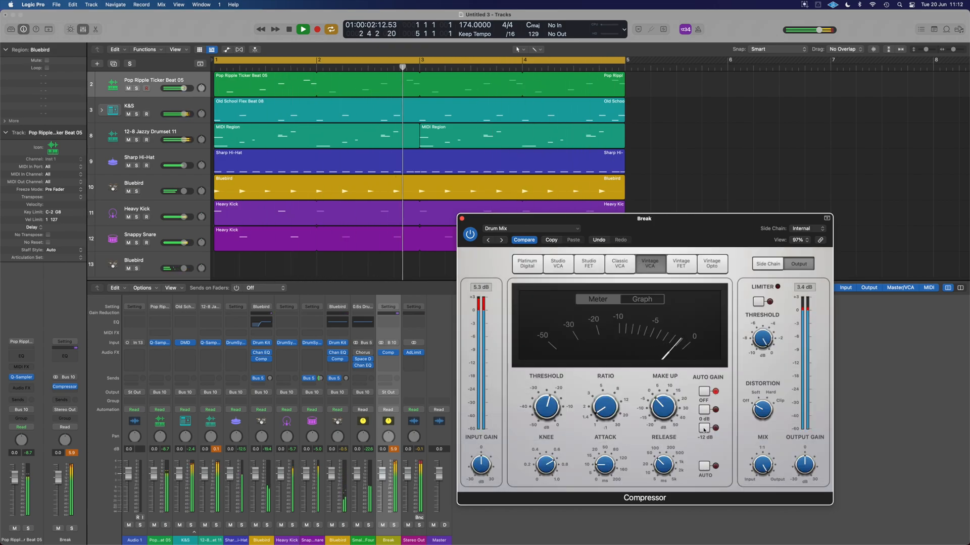
pyautogui.click(705, 429)
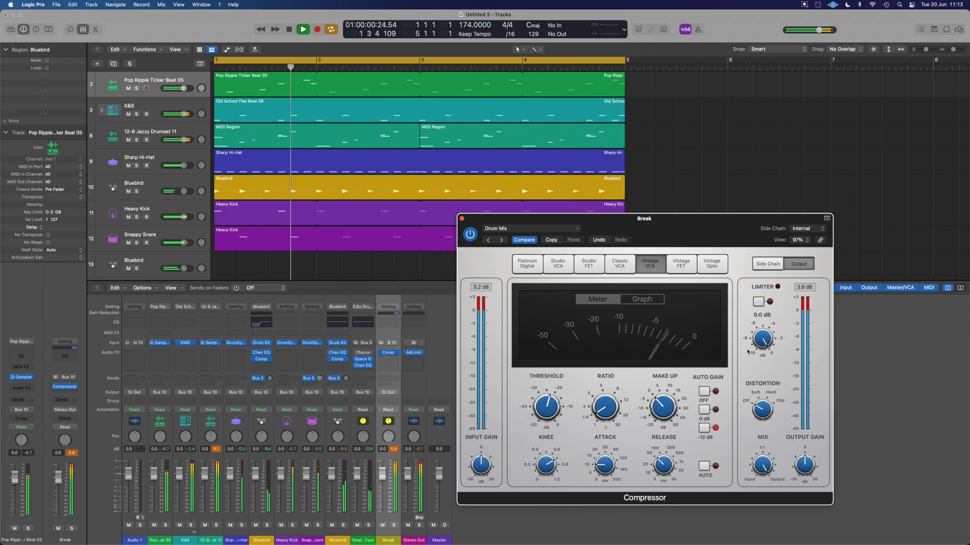
# Bypass the Break compressor and lower the faders of all channels from Pop Ripple Ticker Beat 05 through the Small Room aux to -5.0 dB.
pyautogui.click(402, 447)
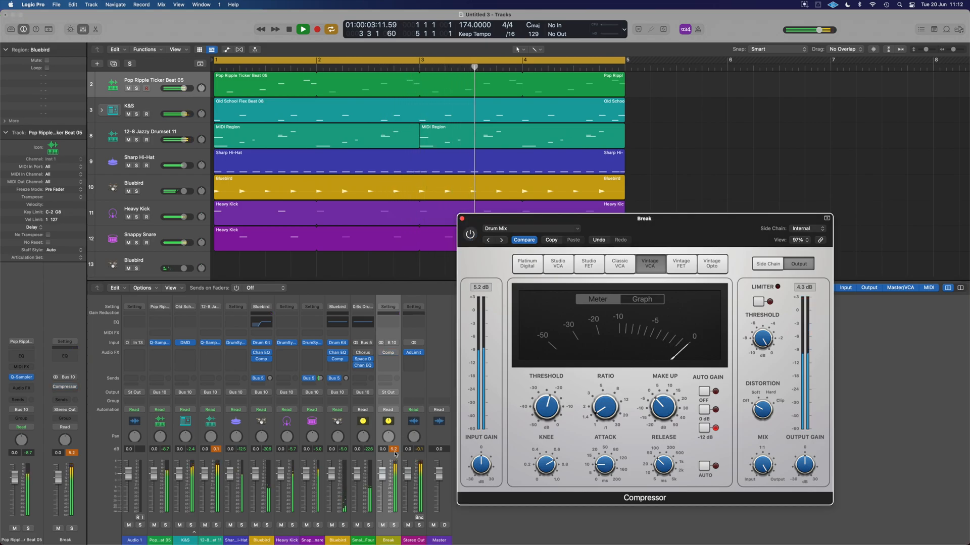
pyautogui.click(400, 438)
pyautogui.click(362, 541)
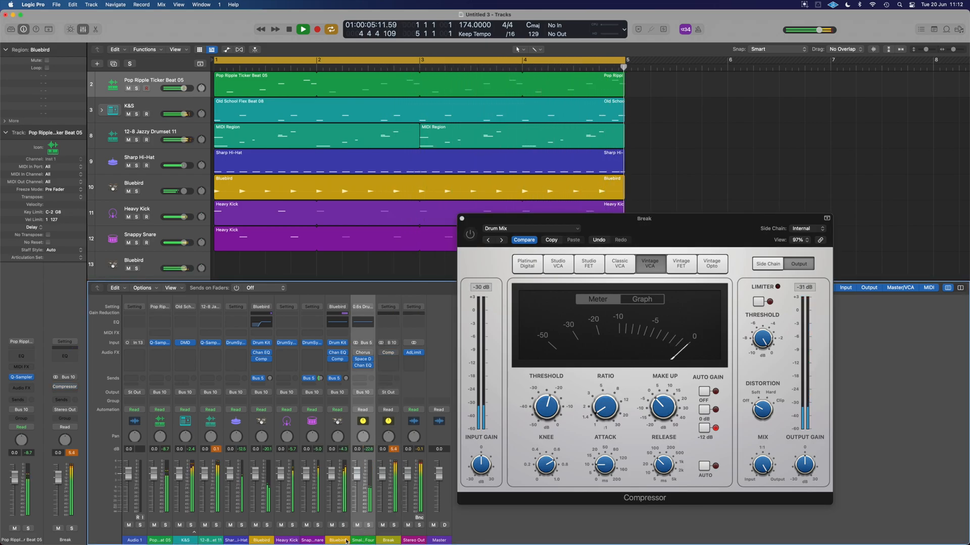
pyautogui.click(338, 540)
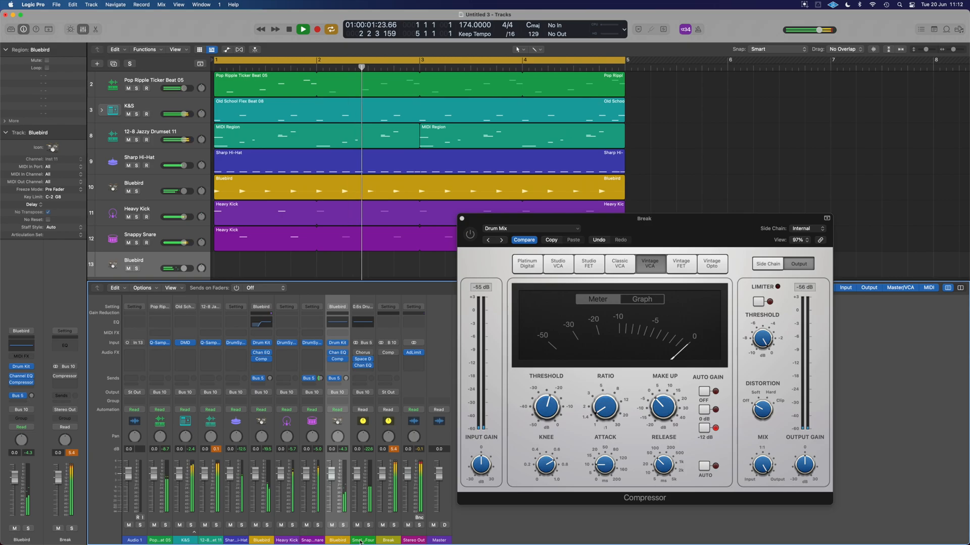
pyautogui.click(360, 540)
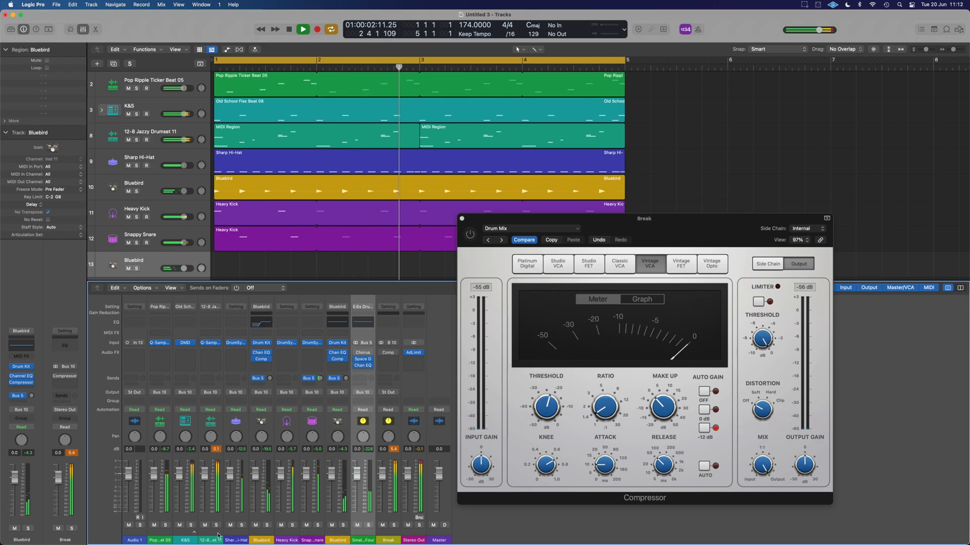
pyautogui.keyDown('shift'); pyautogui.click(162, 540); pyautogui.keyUp('shift')
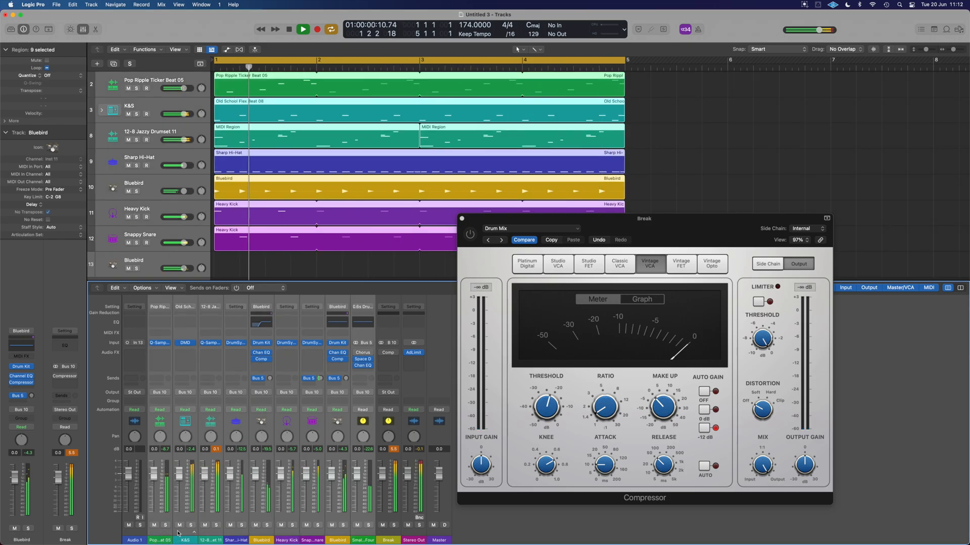
pyautogui.moveTo(155, 480); pyautogui.dragTo(154, 485)
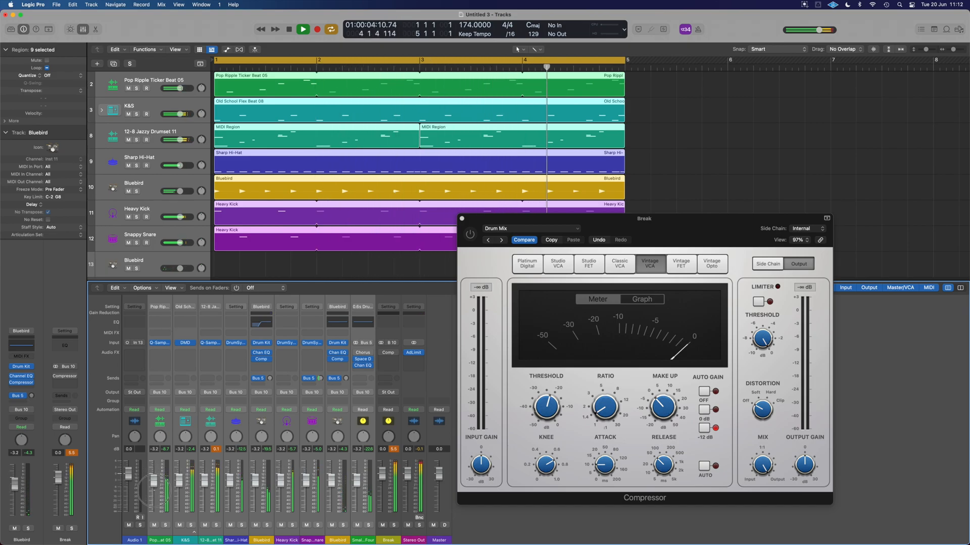
pyautogui.moveTo(154, 486); pyautogui.dragTo(154, 486)
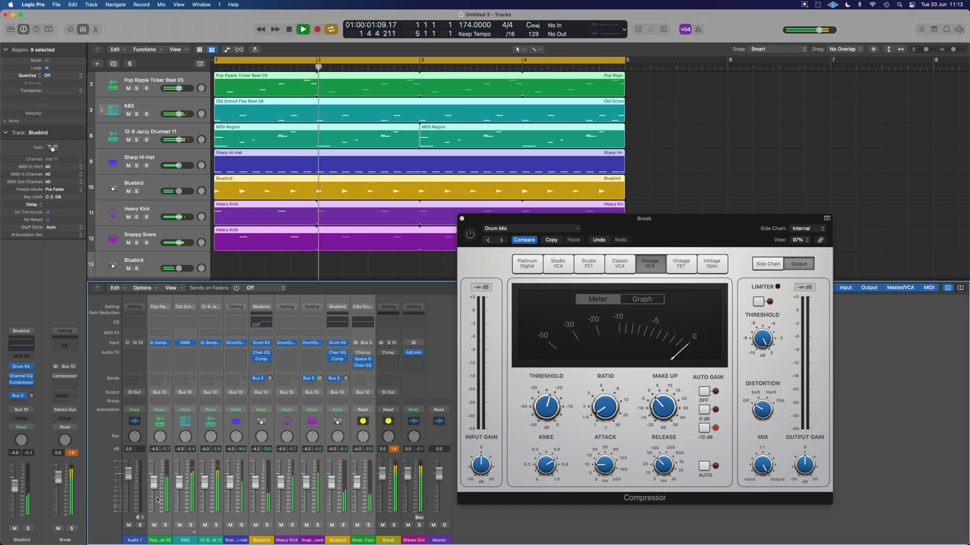
pyautogui.moveTo(155, 488); pyautogui.dragTo(155, 489)
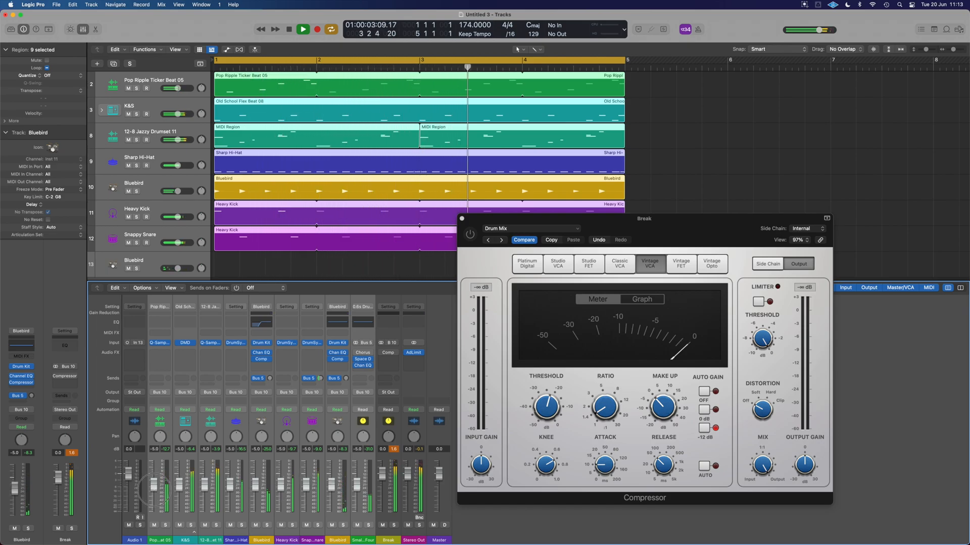
# Re-enable the Break compressor with Auto Gain at 0 dB and reset the Break channel's peak level display.
pyautogui.click(475, 516)
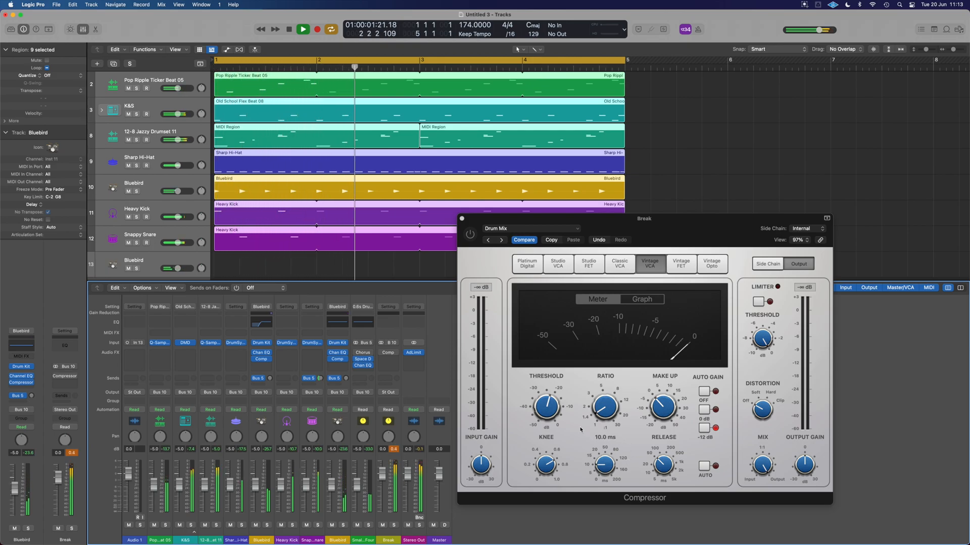
pyautogui.click(470, 234)
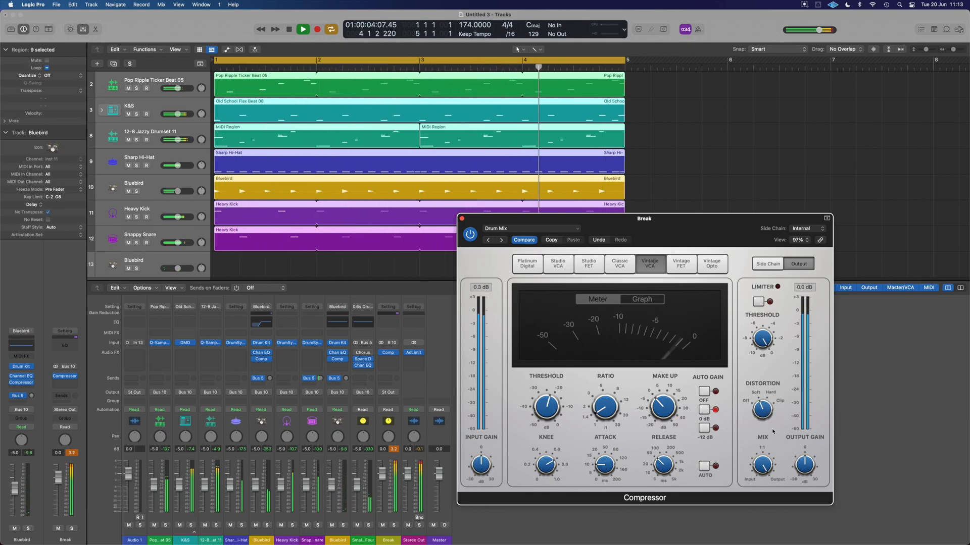
pyautogui.click(403, 450)
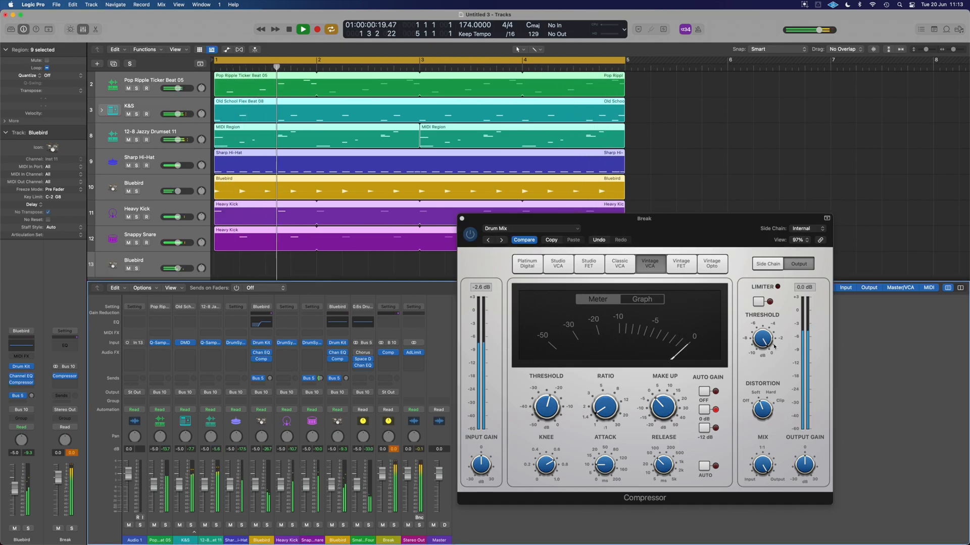
# Enable the compressor's limiter with a -1.0 dB threshold and solo the Break channel.
pyautogui.click(759, 303)
pyautogui.moveTo(762, 338); pyautogui.dragTo(763, 342)
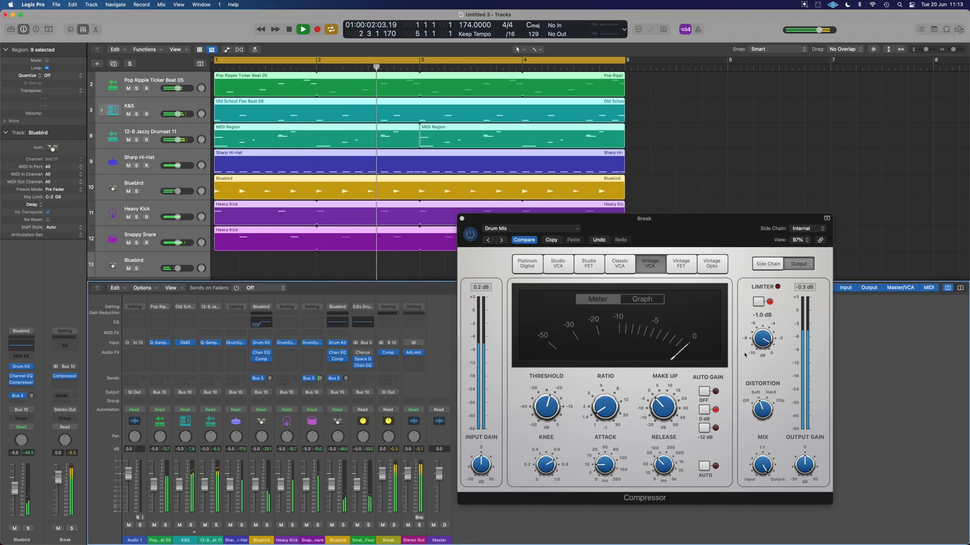
pyautogui.click(764, 341)
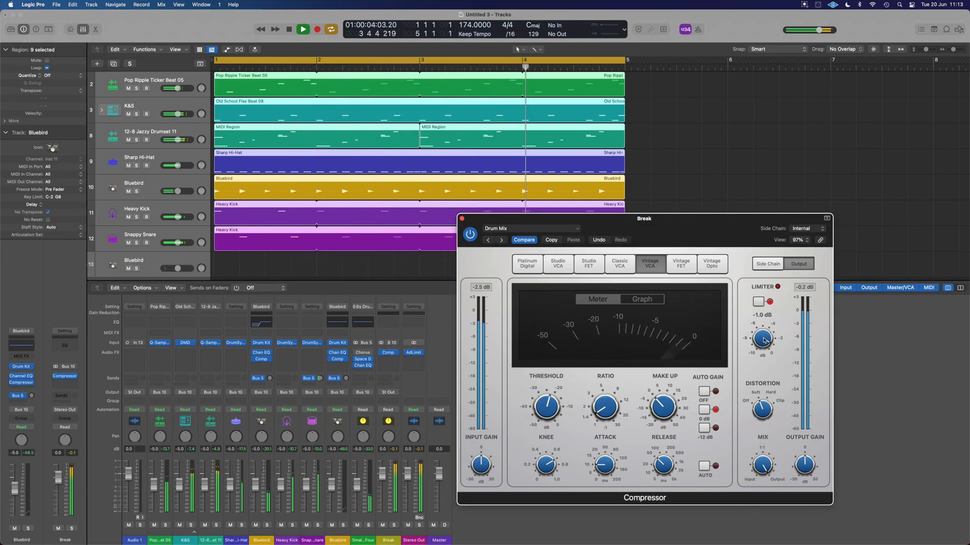
pyautogui.click(394, 525)
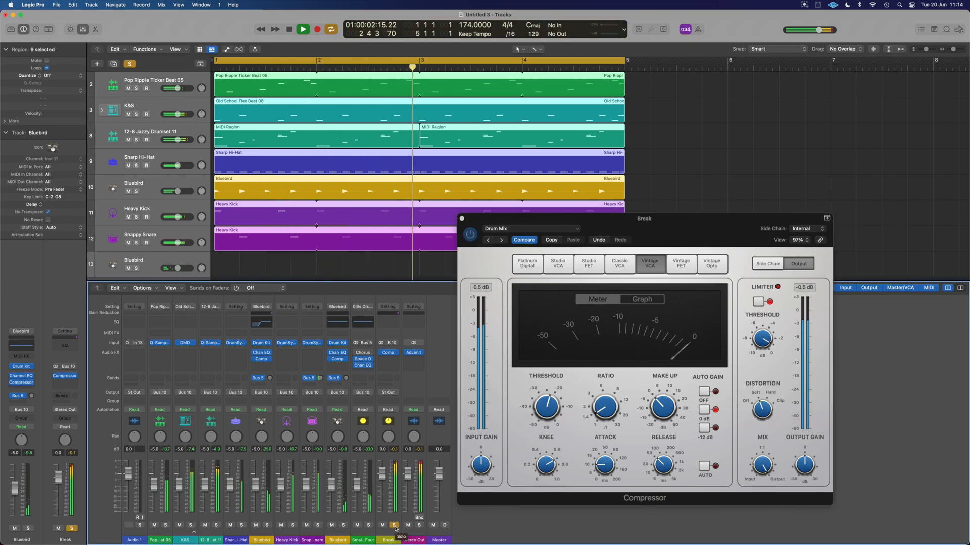